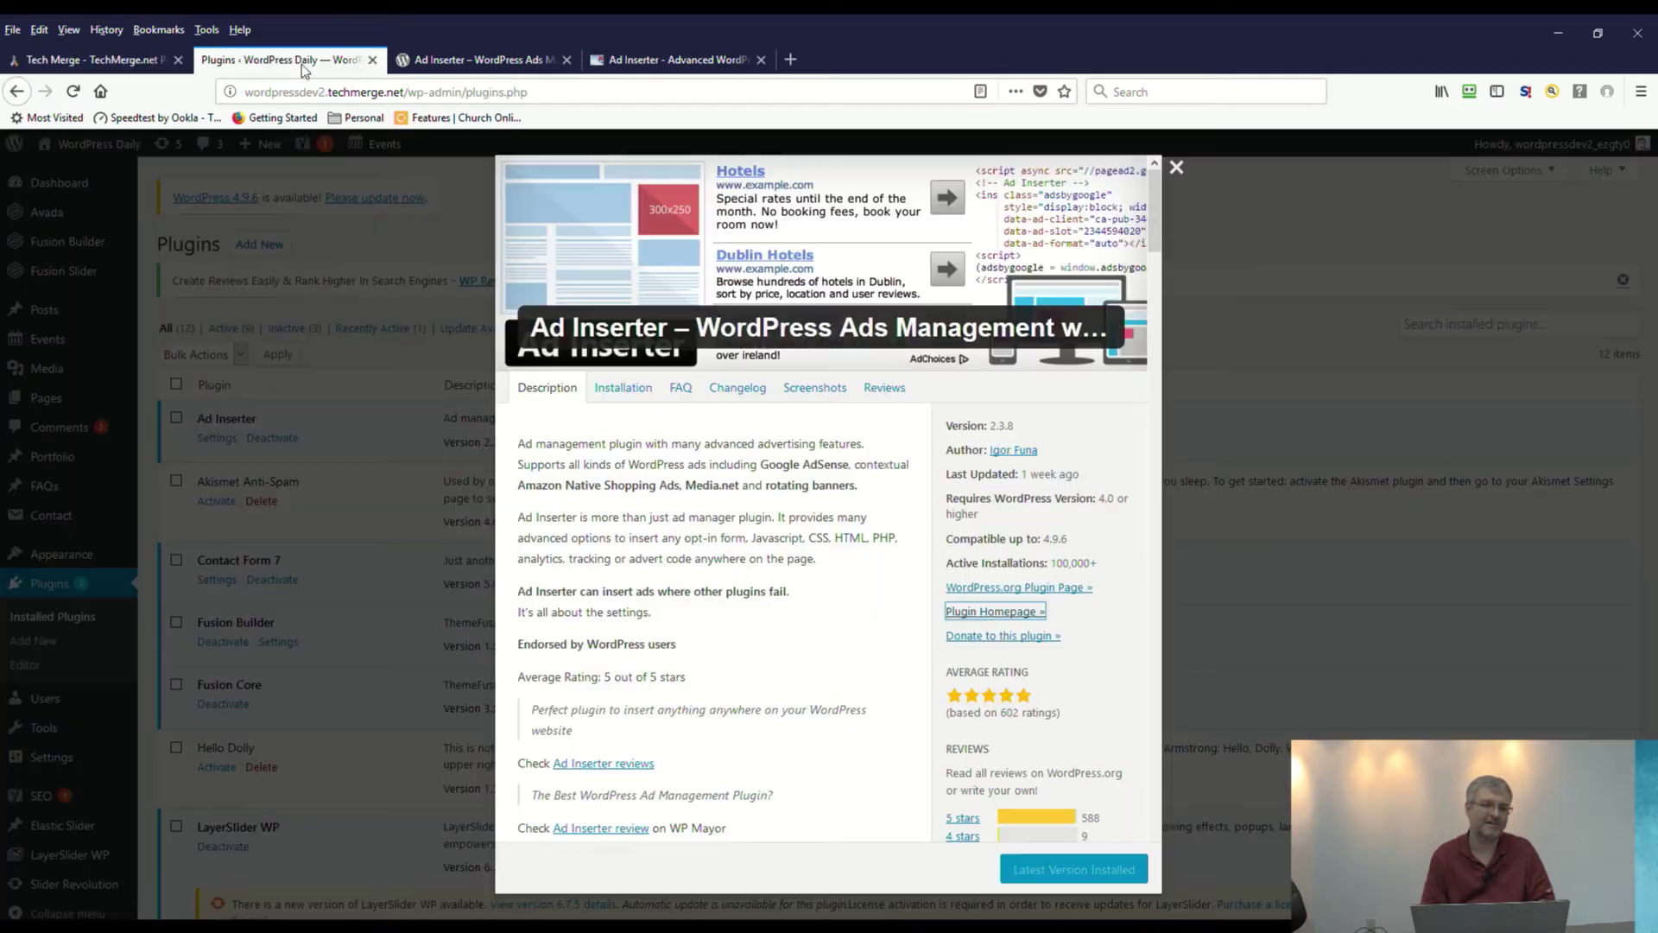
Step: Review Ad Inserter's details (version 2.3.8, 100,000+ installs) and its wordpress.org page on the Plugins page
left_click(304, 67)
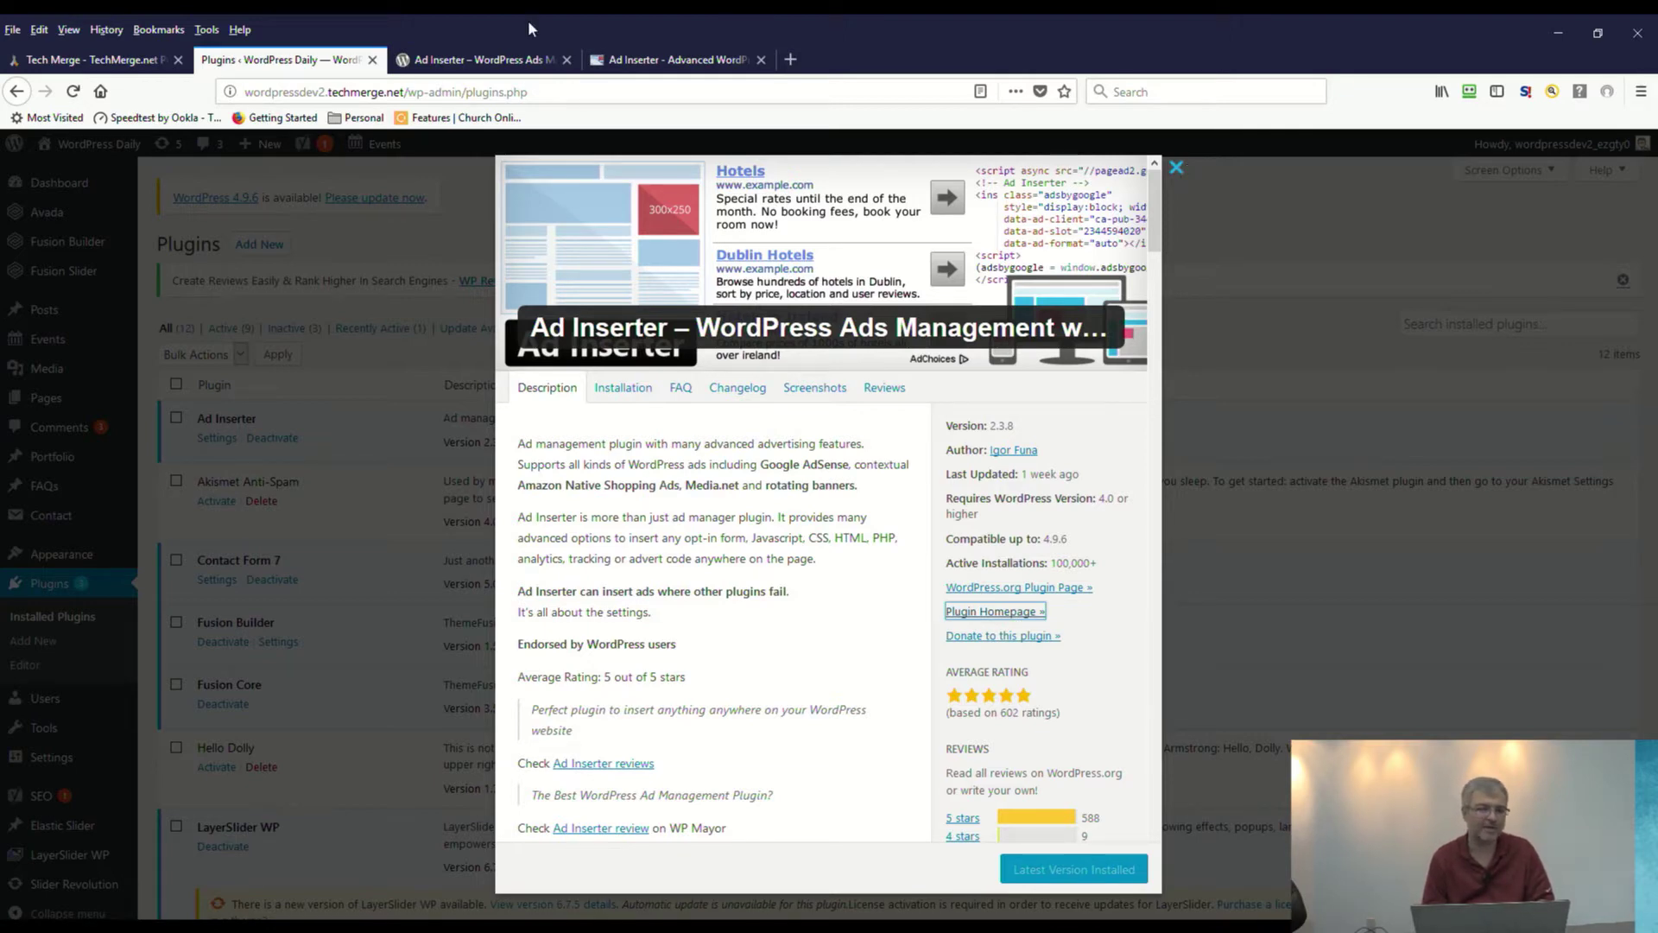
left_click(445, 59)
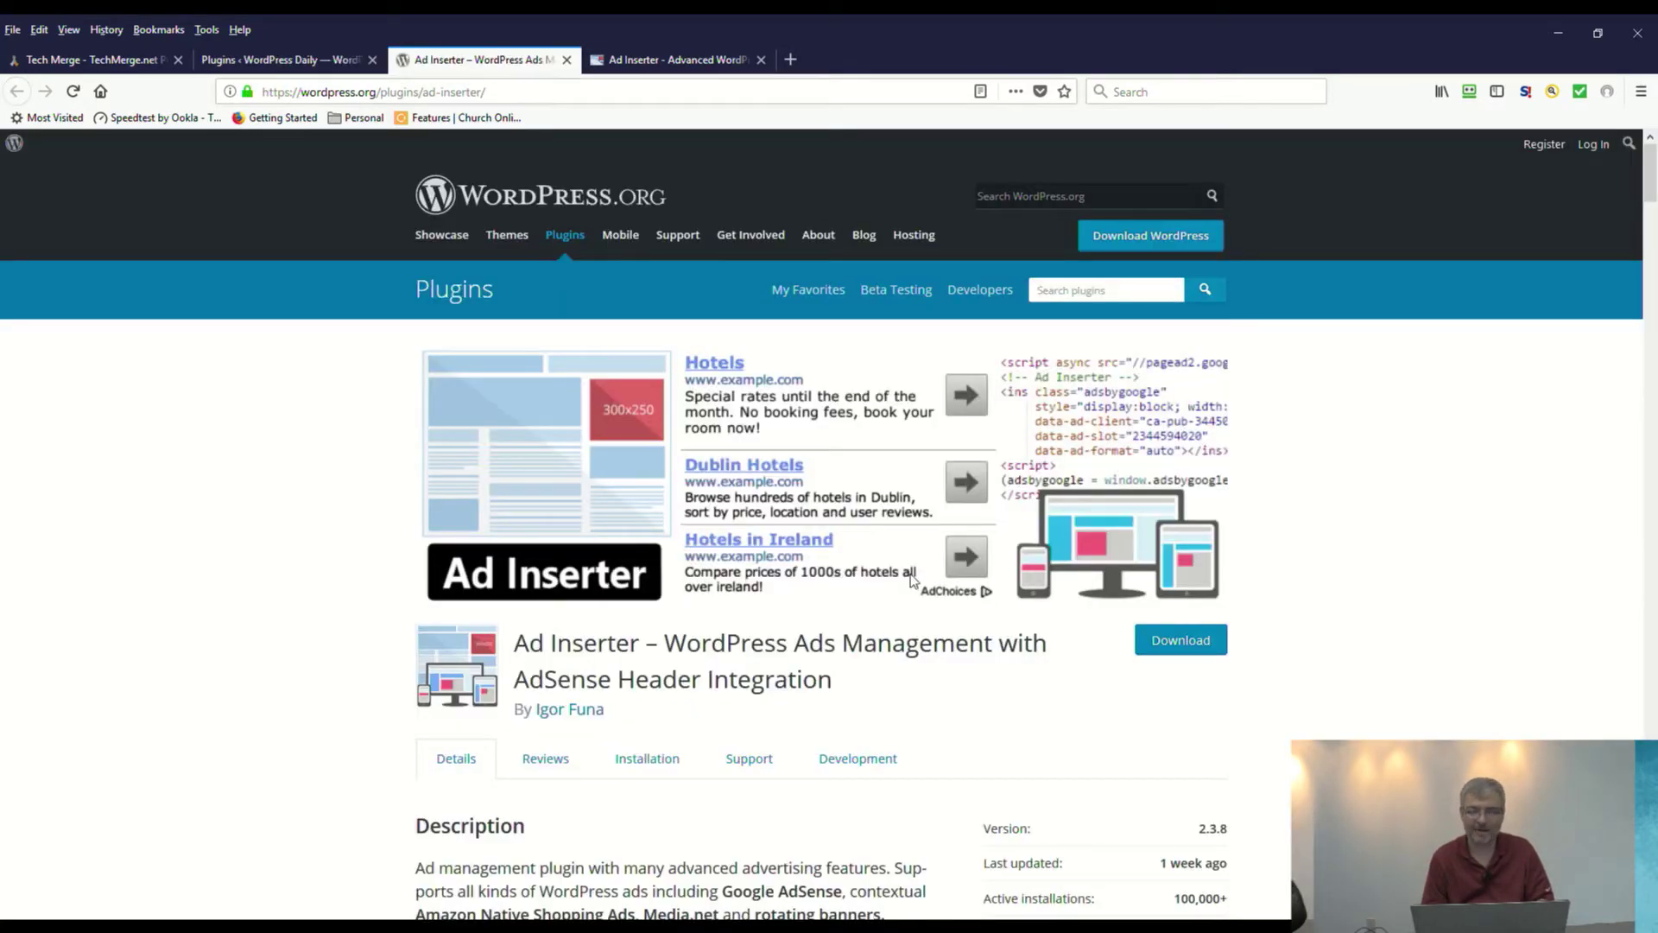
left_click(278, 59)
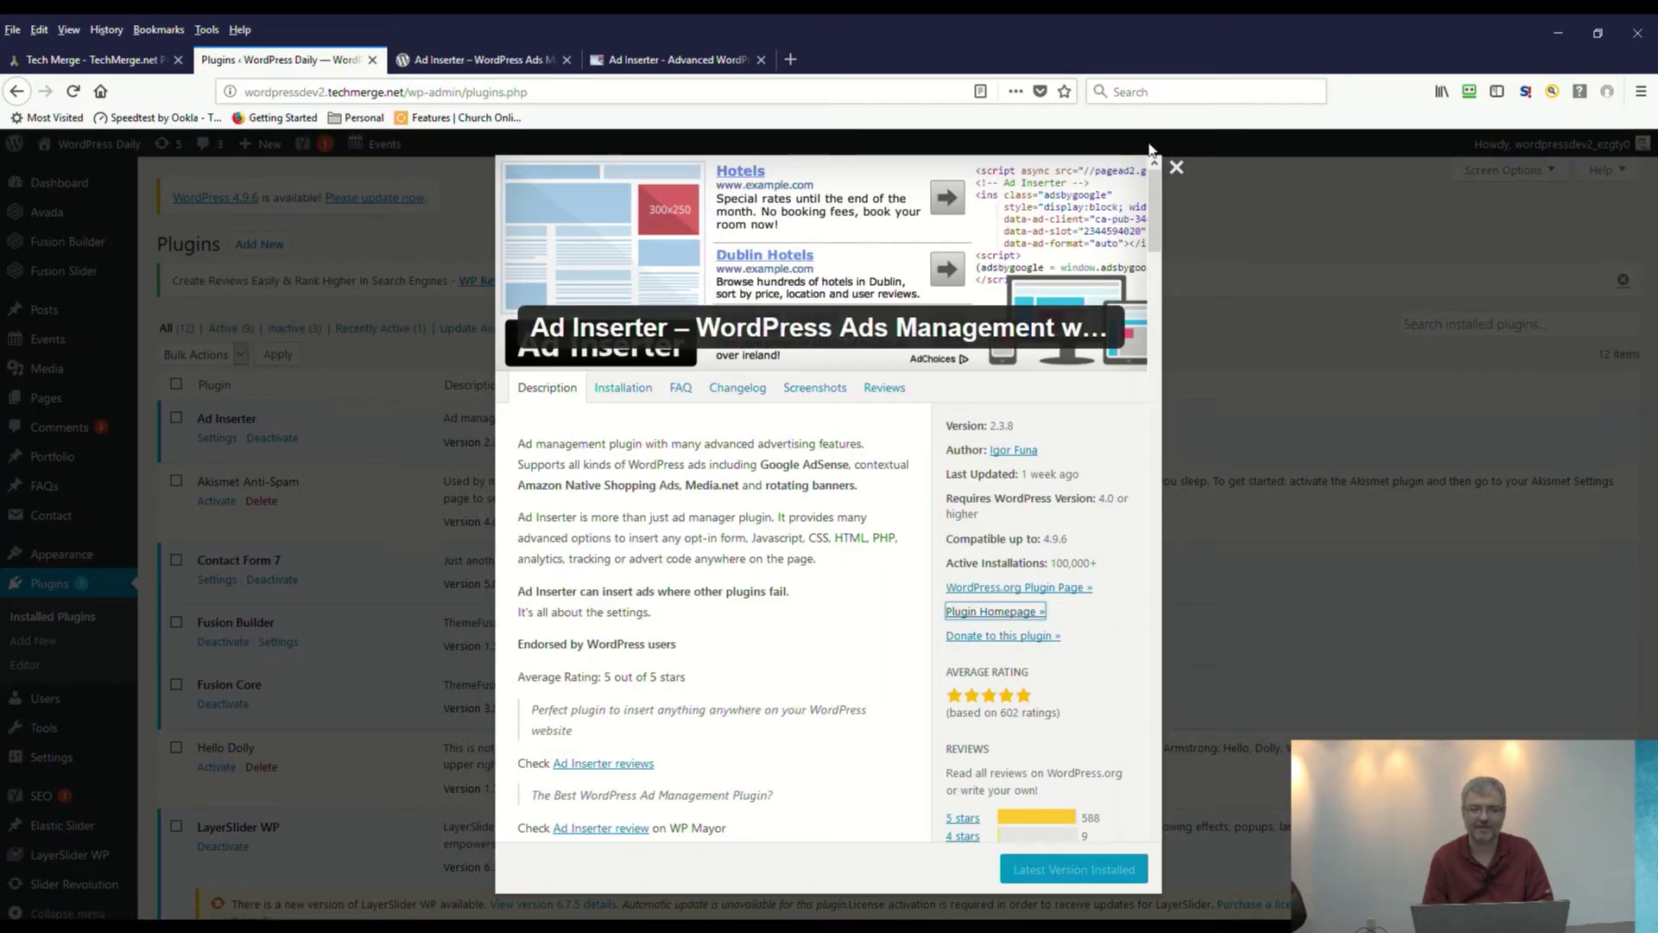
Step: Close the Ad Inserter details and open its settings at Block 1's image-ad code
left_click(1182, 168)
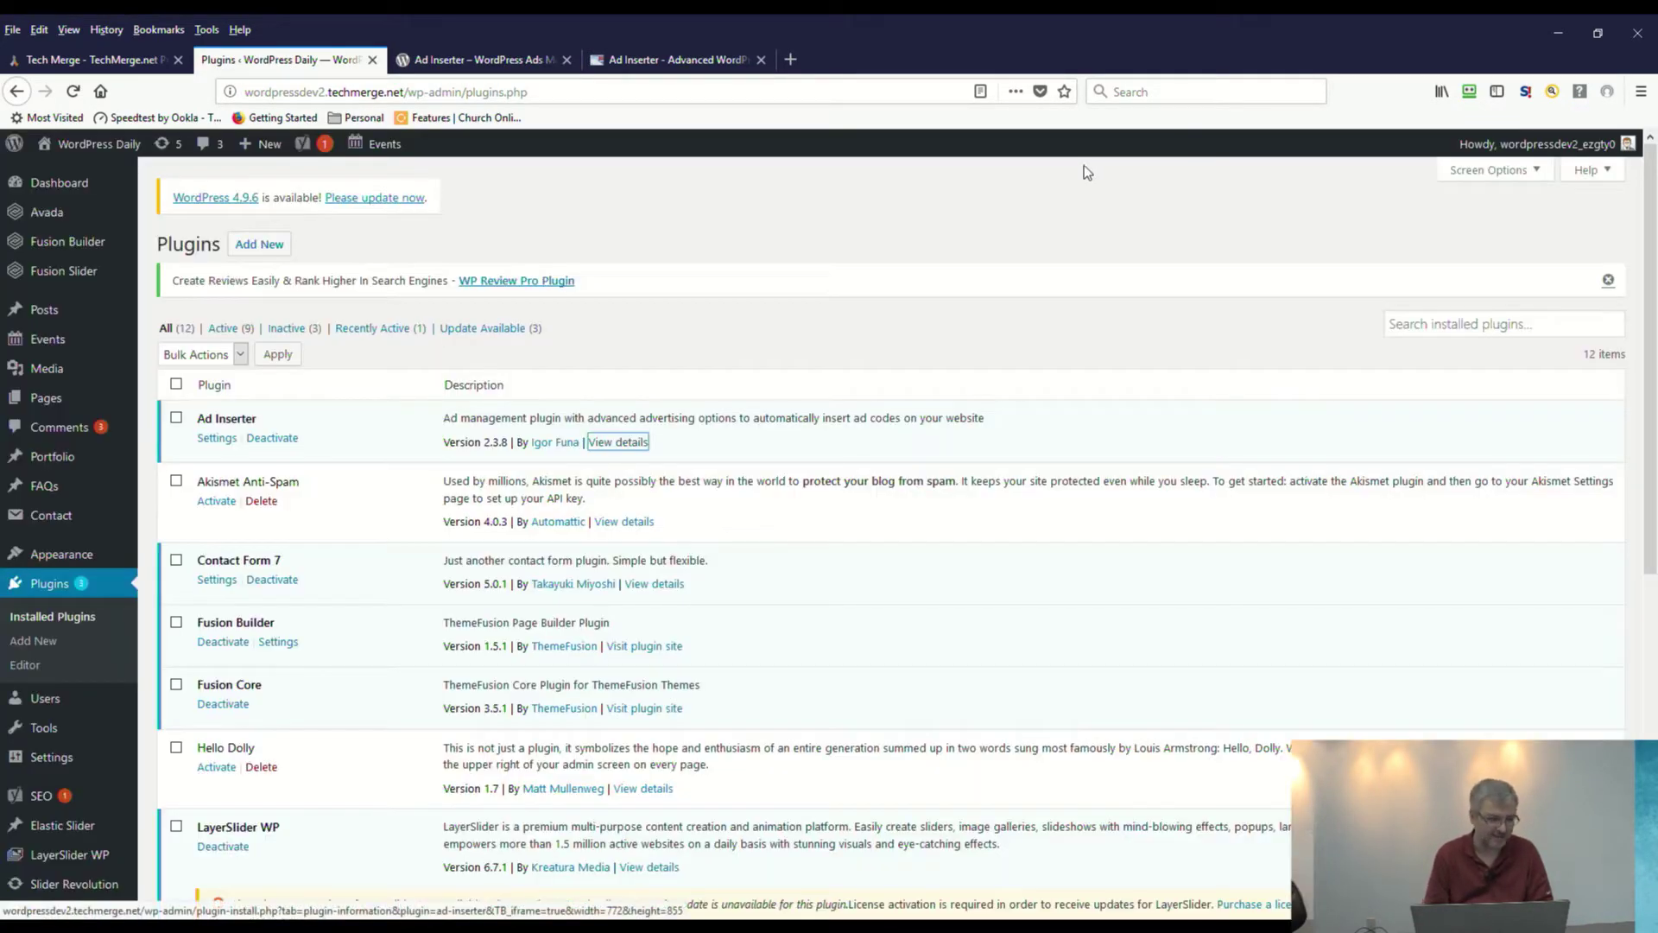
left_click(231, 440)
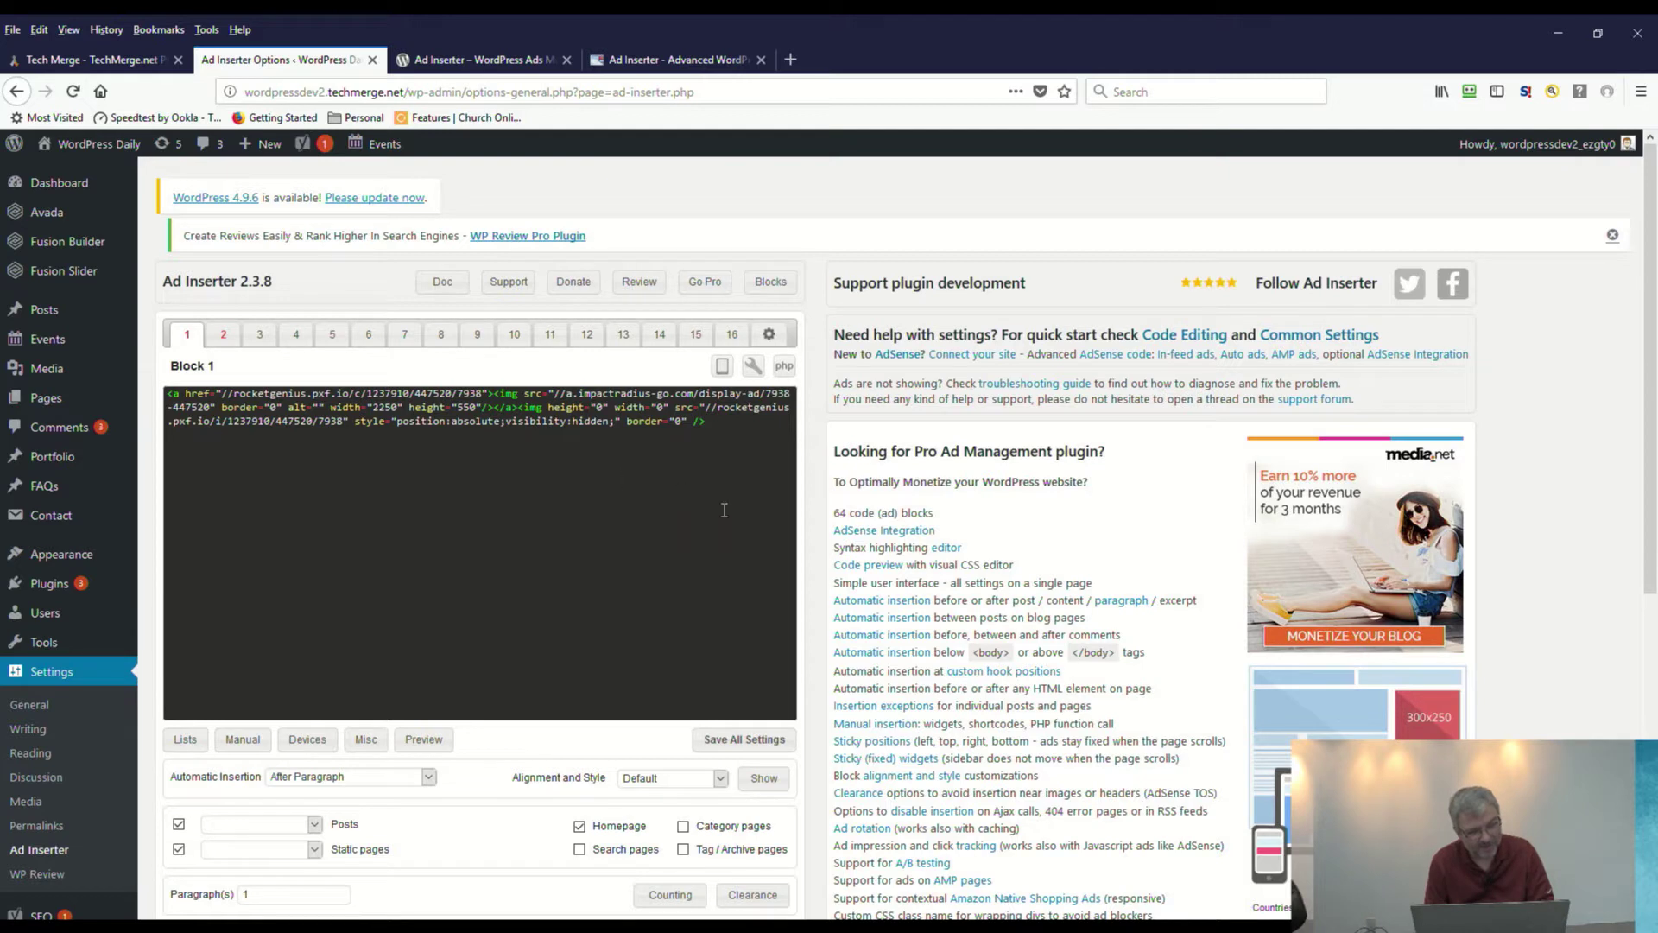
left_click(737, 429)
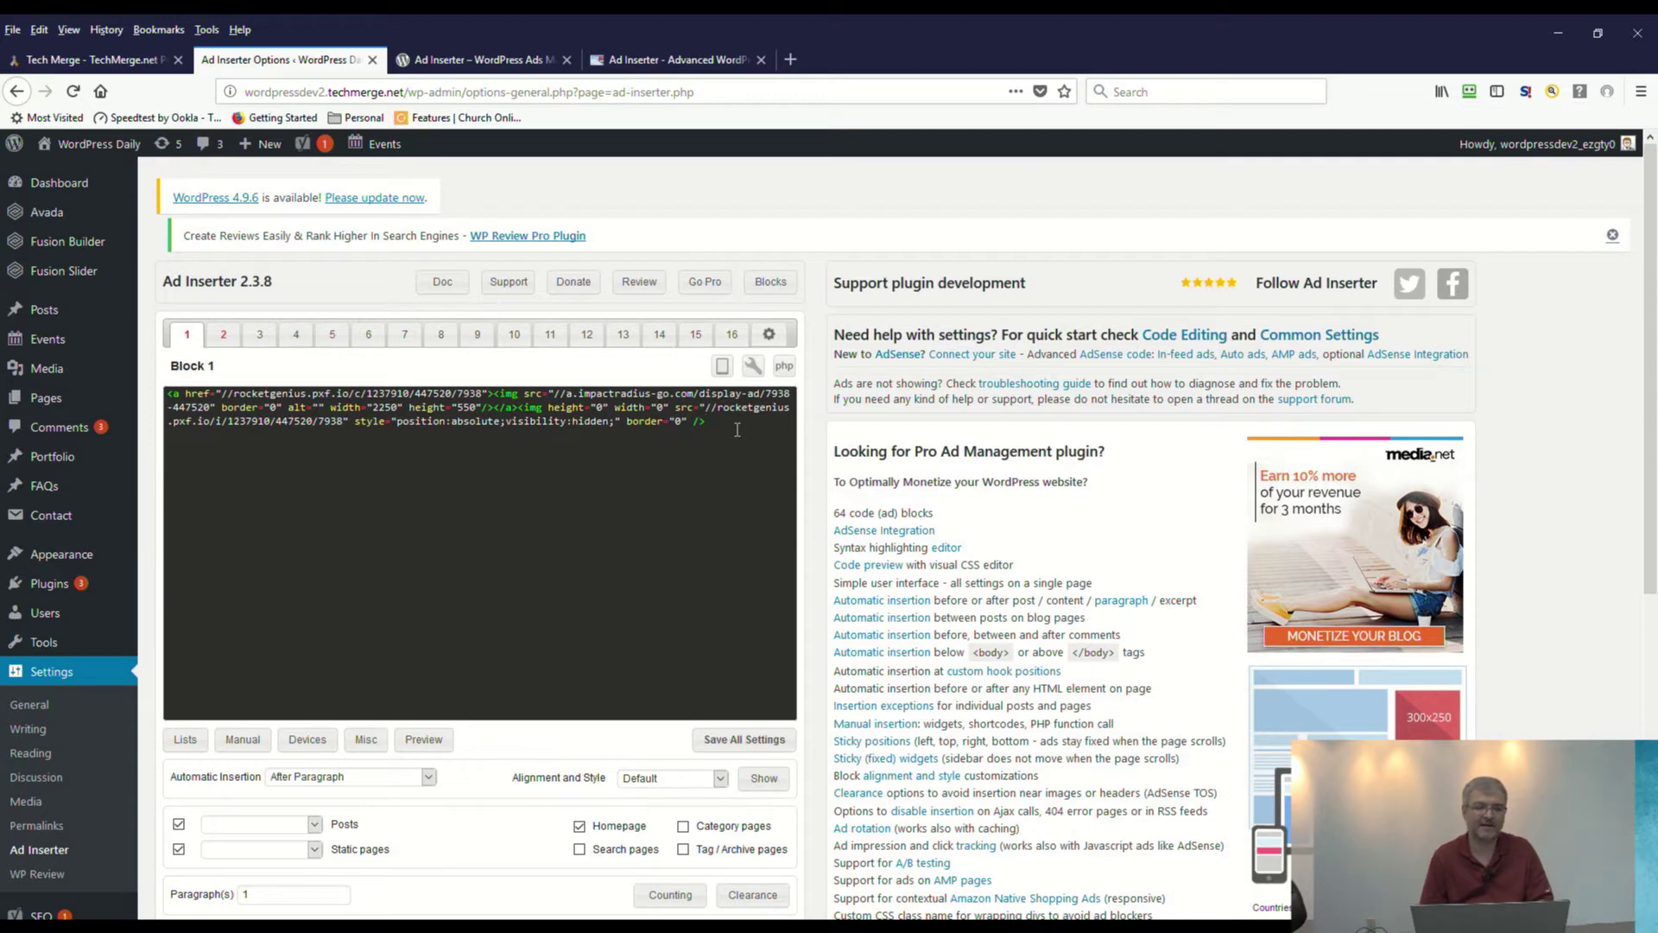
Step: Open the Ad Inserter documentation in a new tab, then go back to the Block 1 settings
left_click(448, 296)
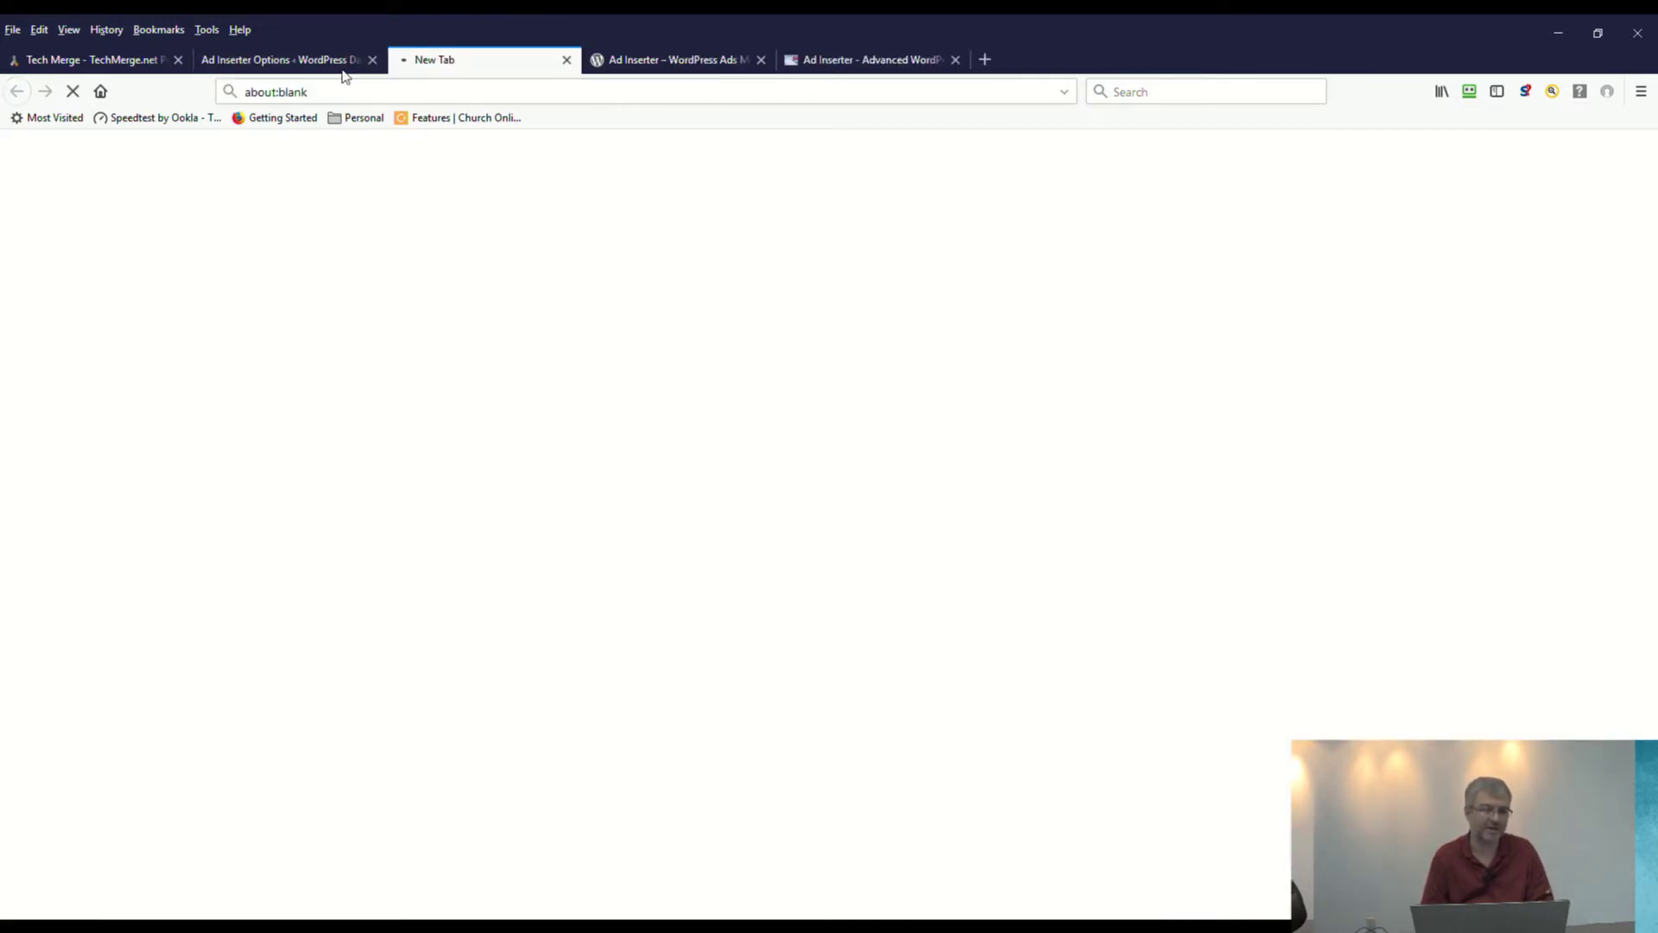
left_click(341, 62)
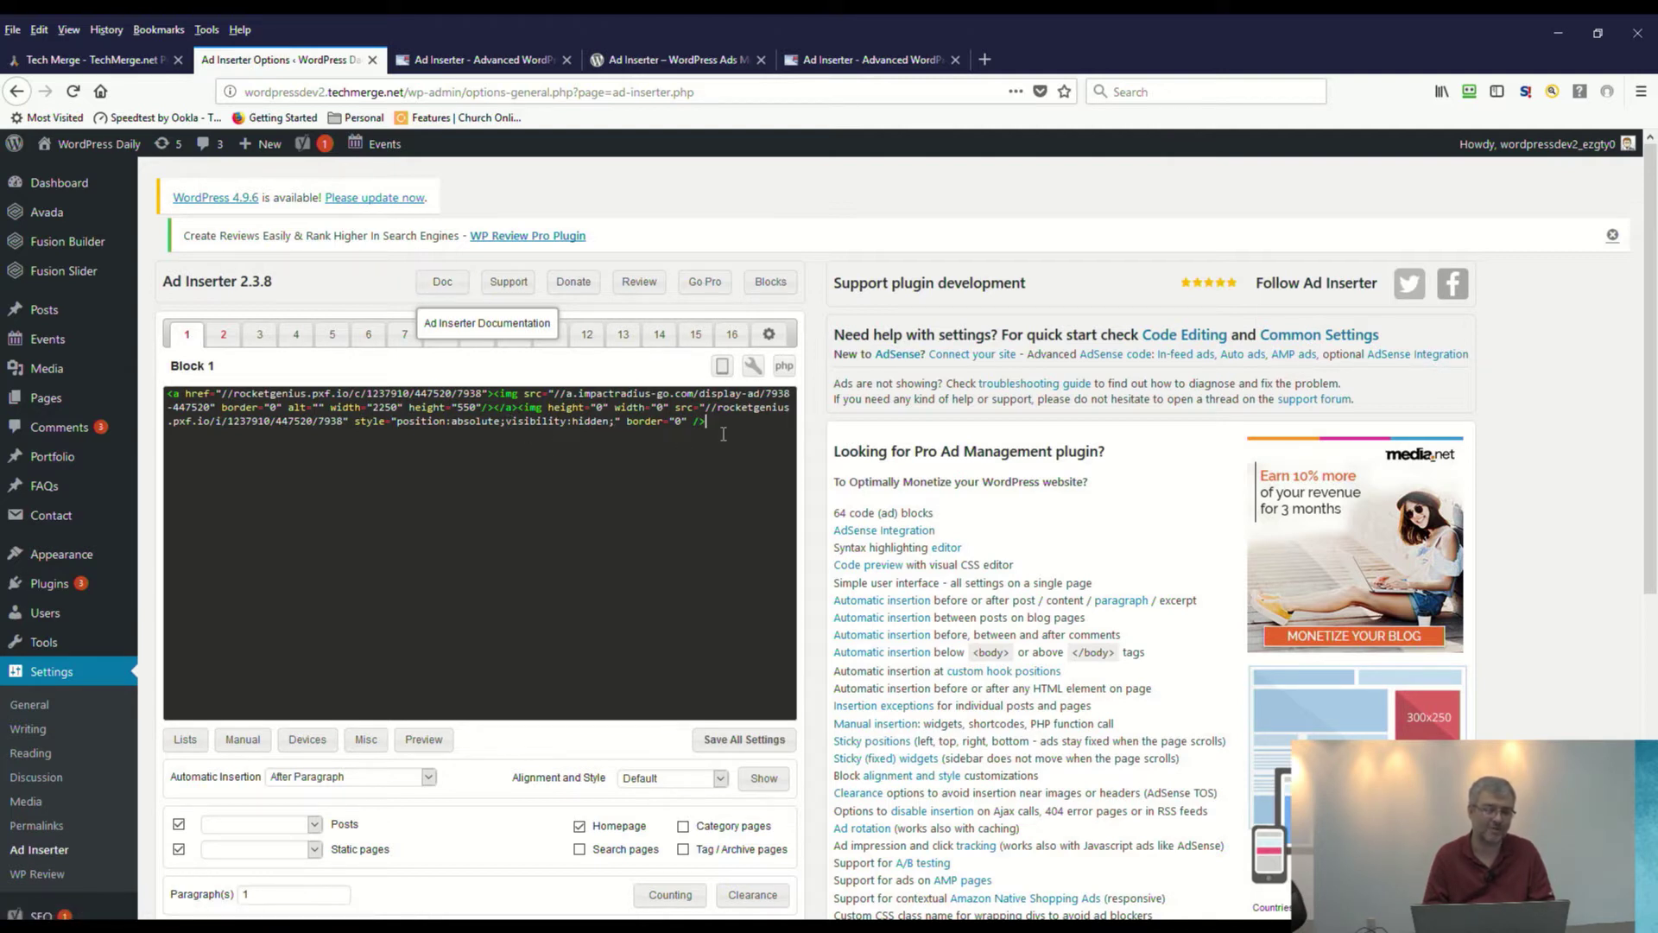
Step: Select the tail of Block 1's ad code and untick Homepage so the ad skips the homepage
left_click(367, 407)
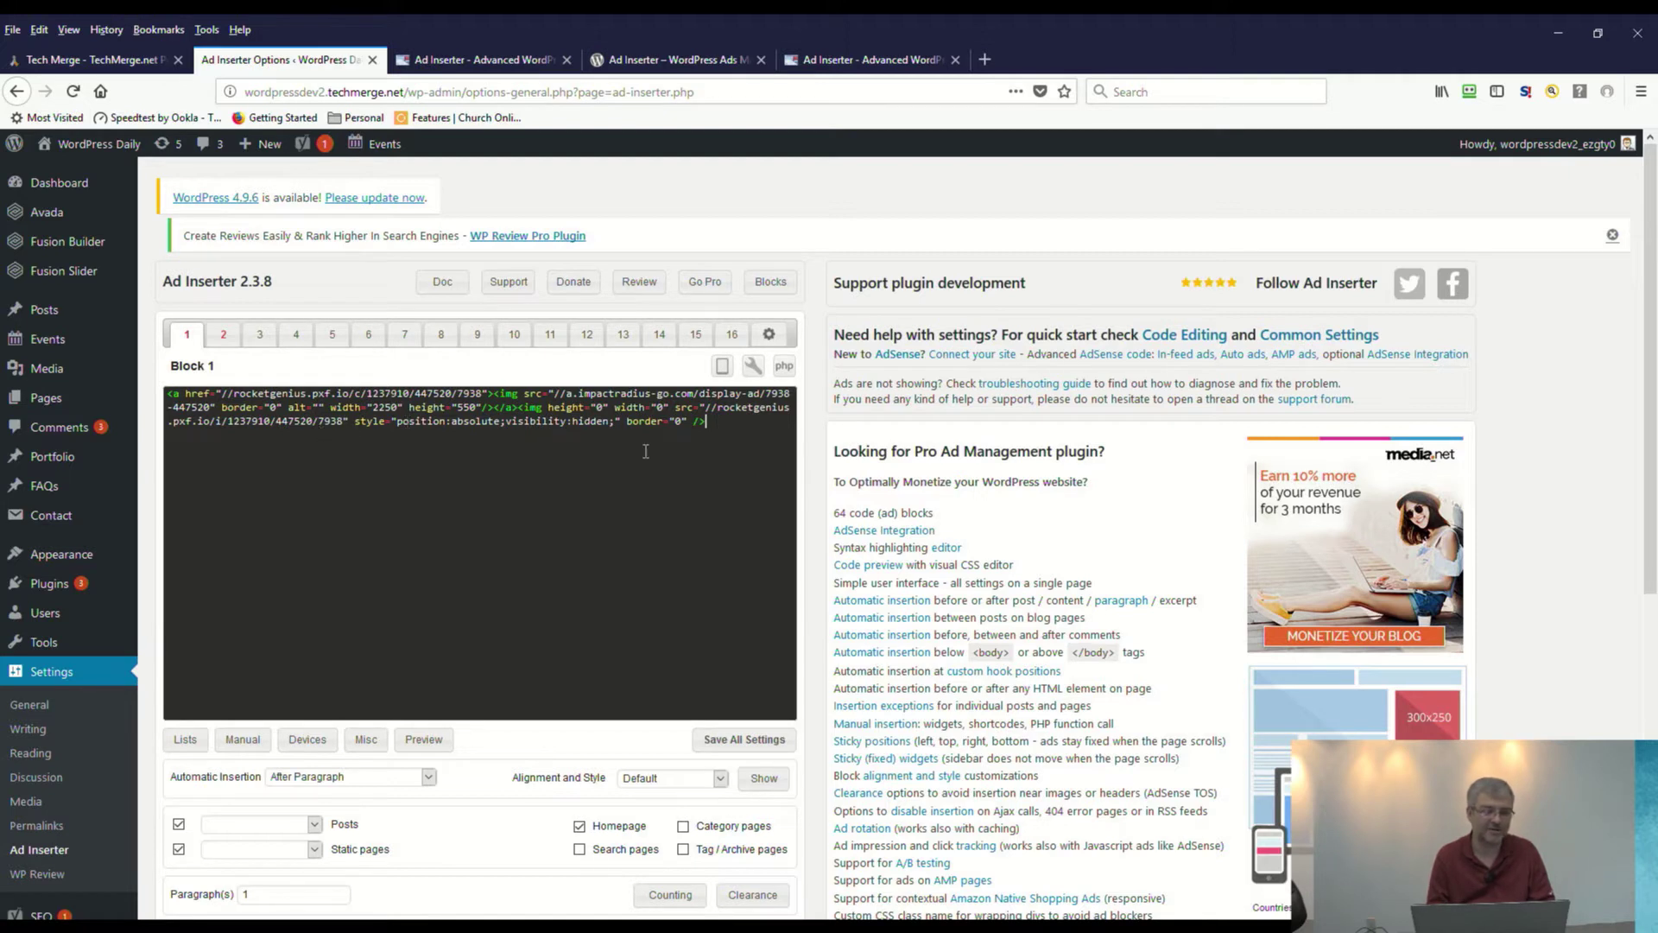
left_click(402, 422, "shift")
left_click(312, 421, "shift")
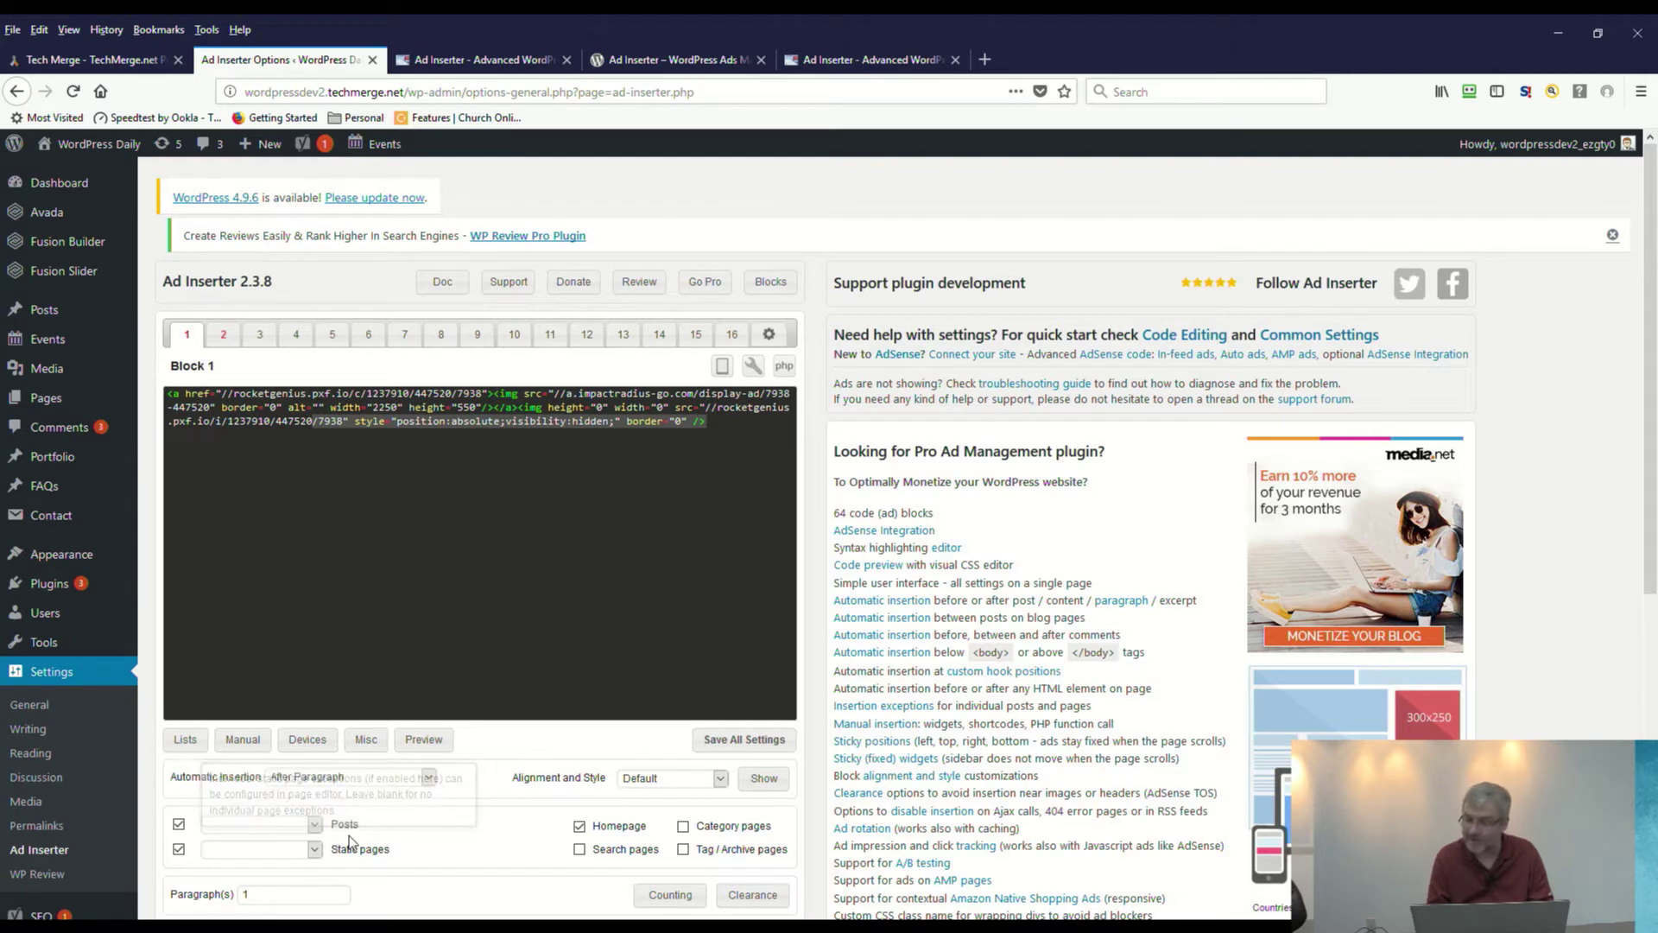
left_click(630, 831)
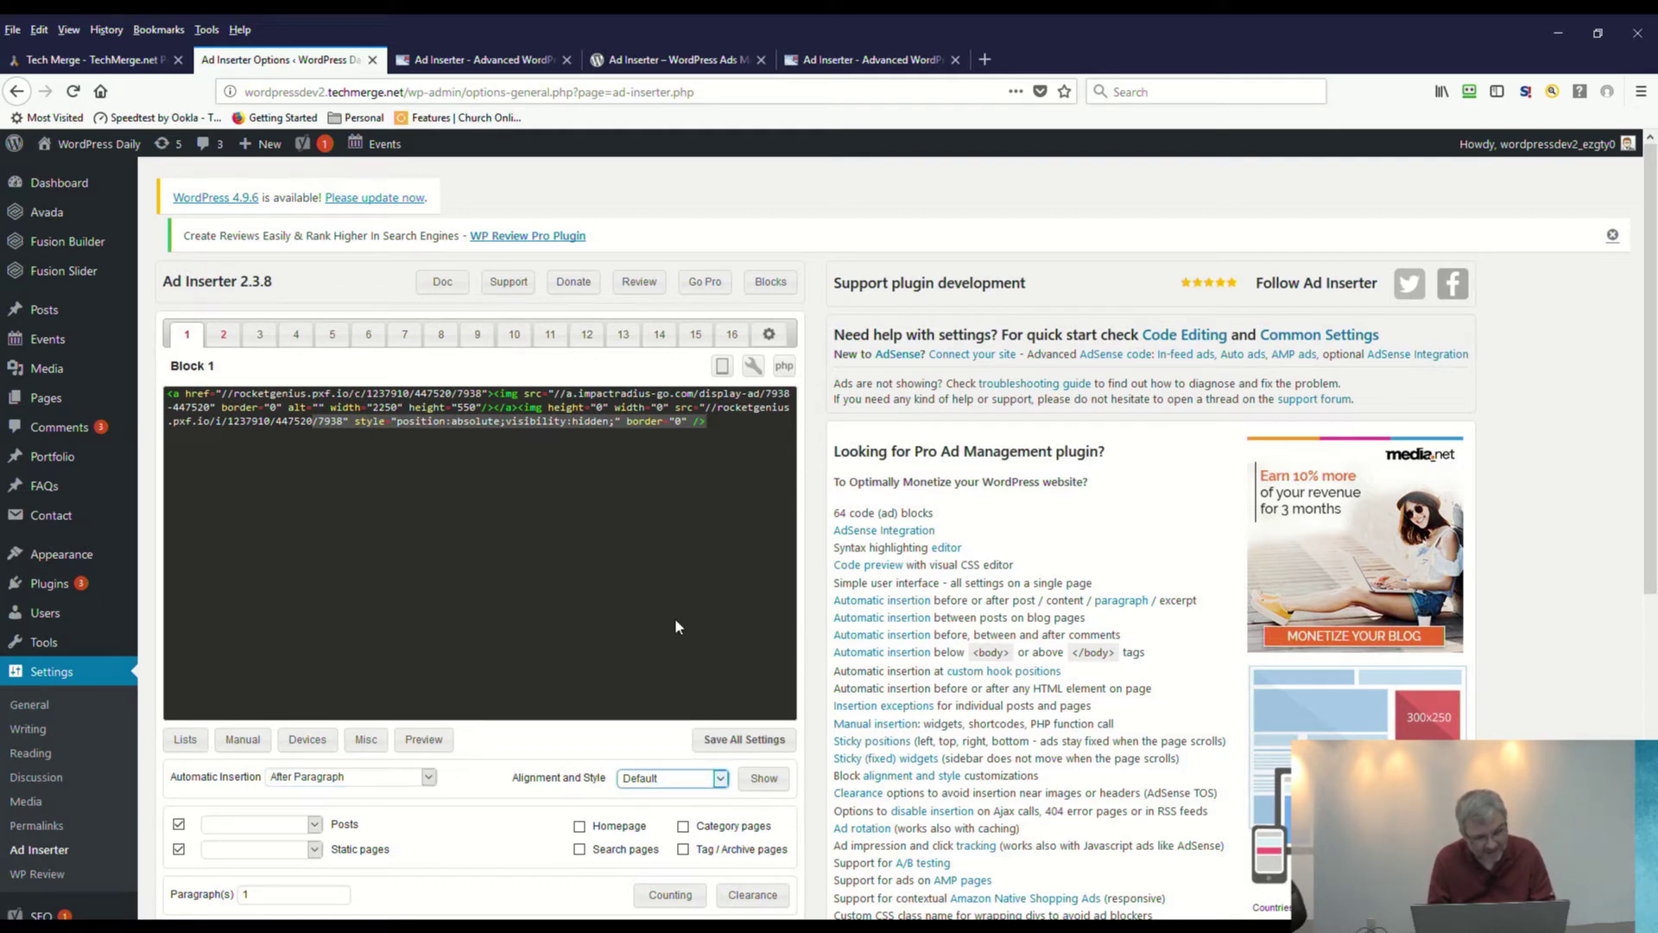
key("Down")
key("Down")
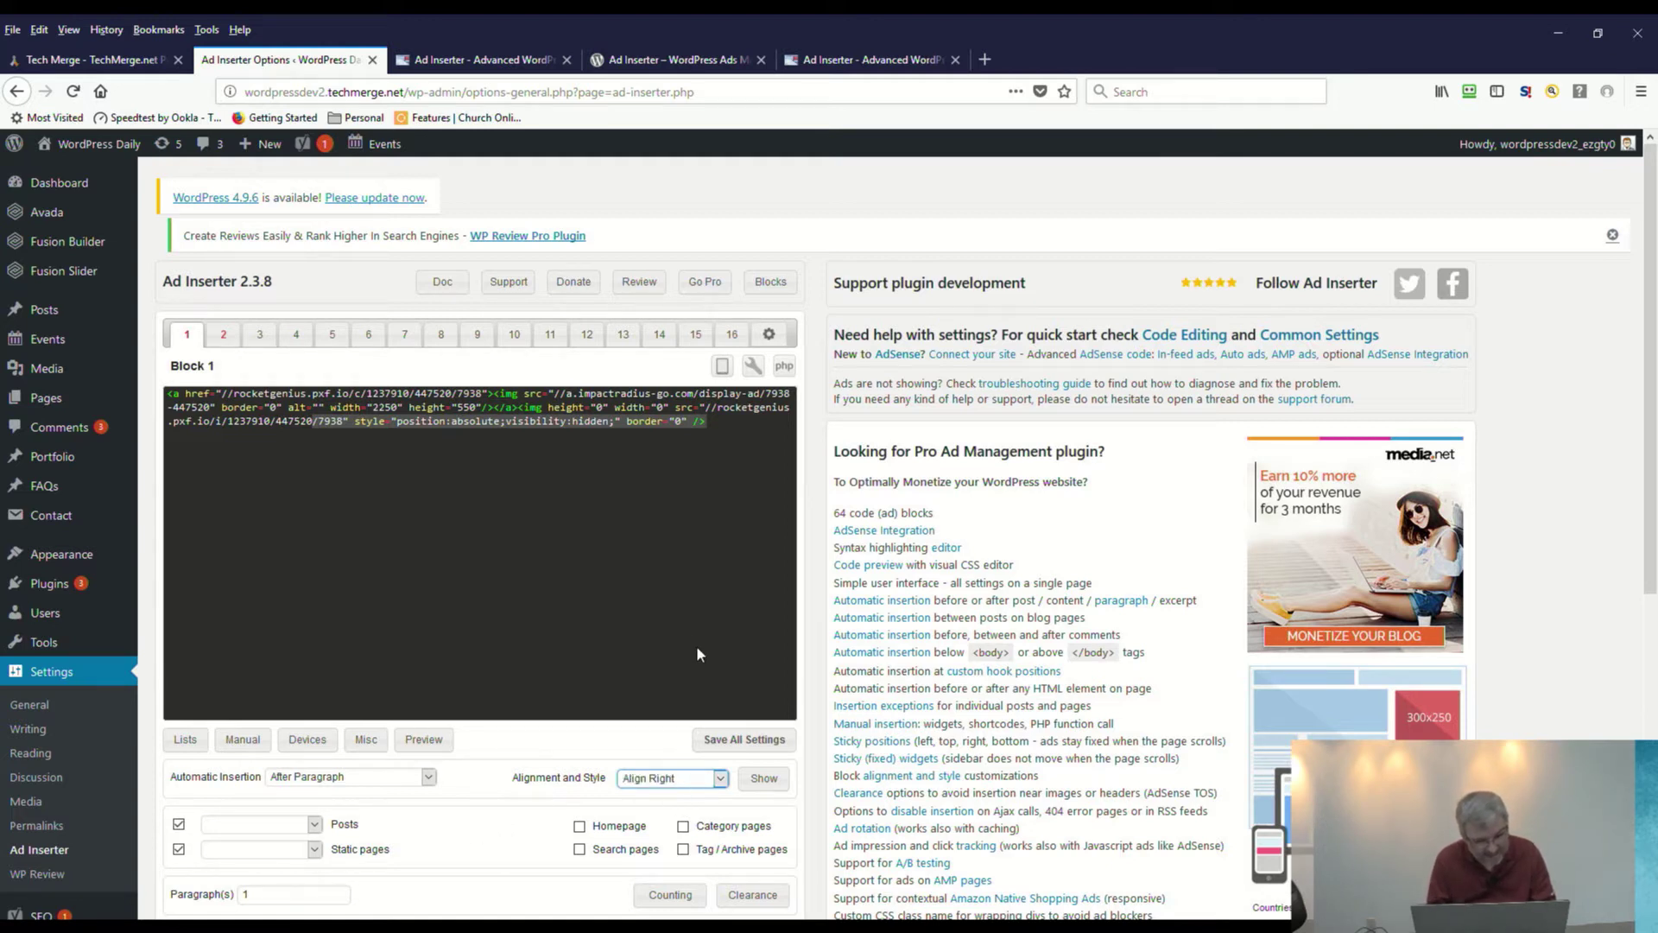
key("Up")
key("Up")
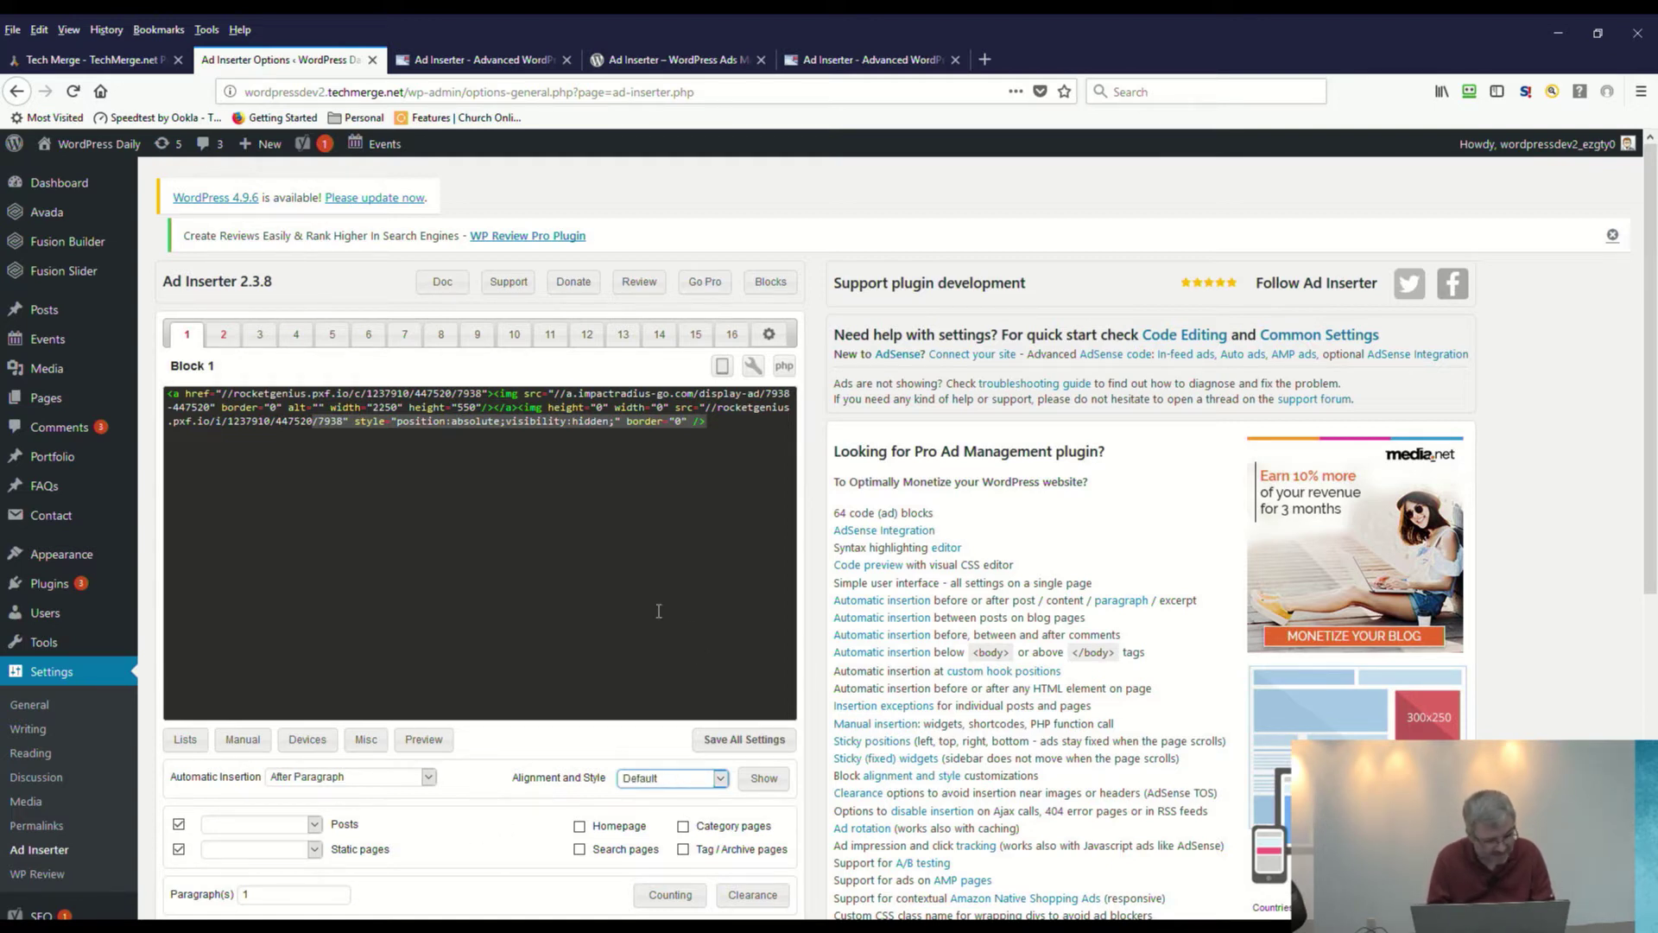
left_click(317, 825)
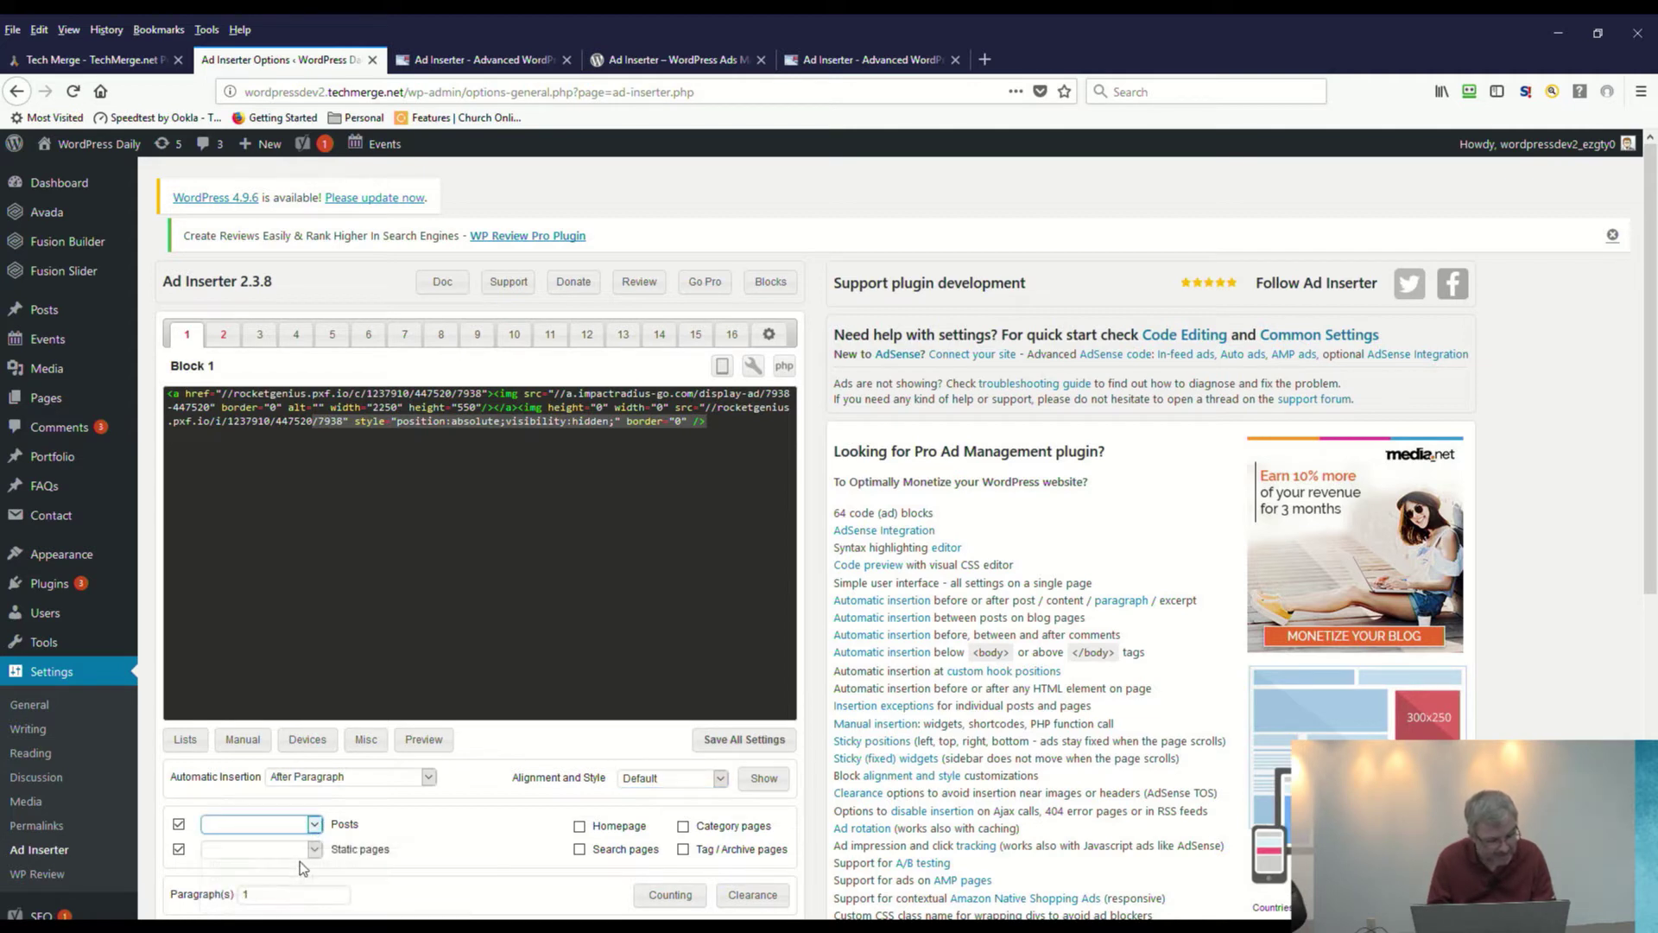
double_click(292, 889)
left_click(309, 829)
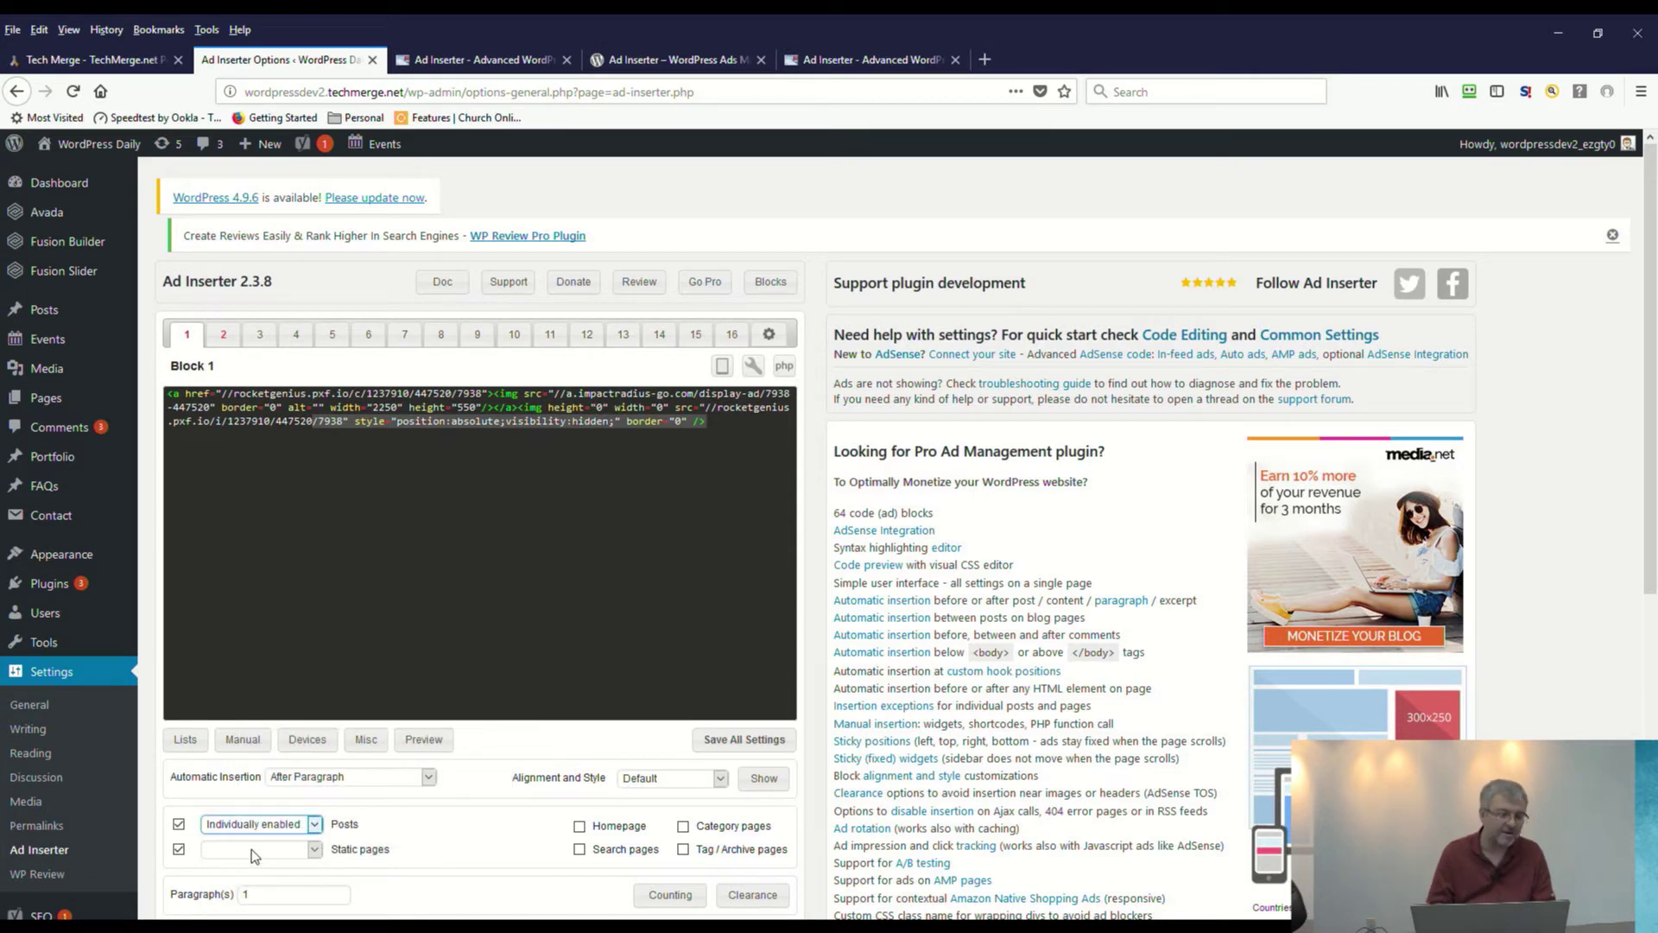
left_click(251, 848)
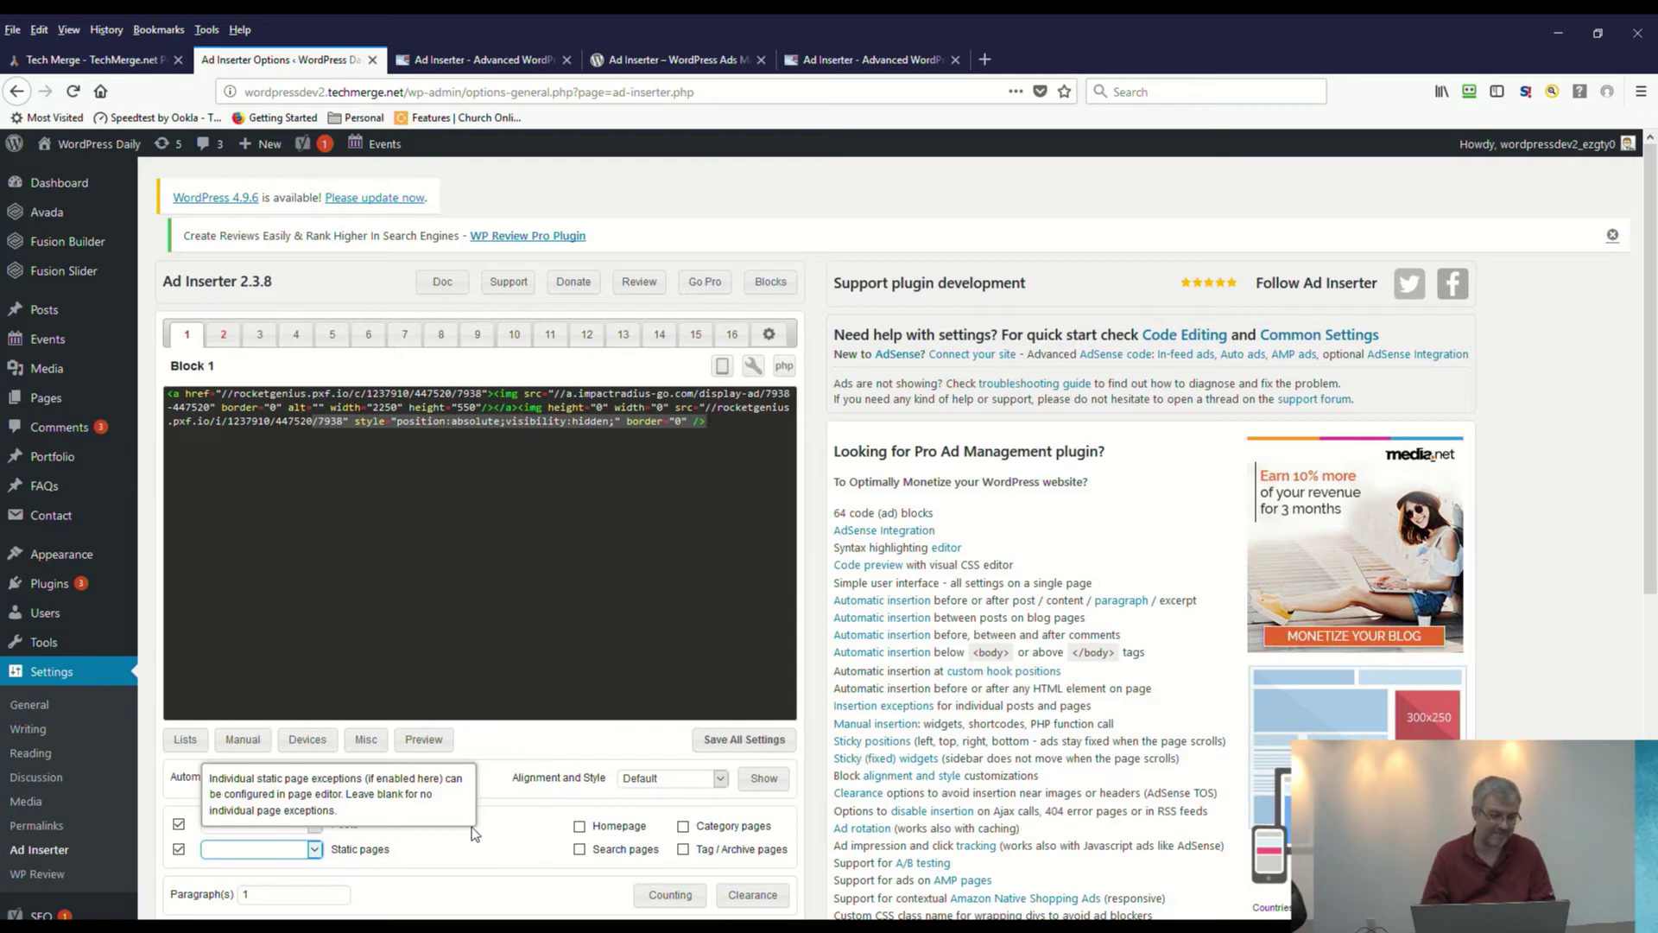
left_click(769, 745)
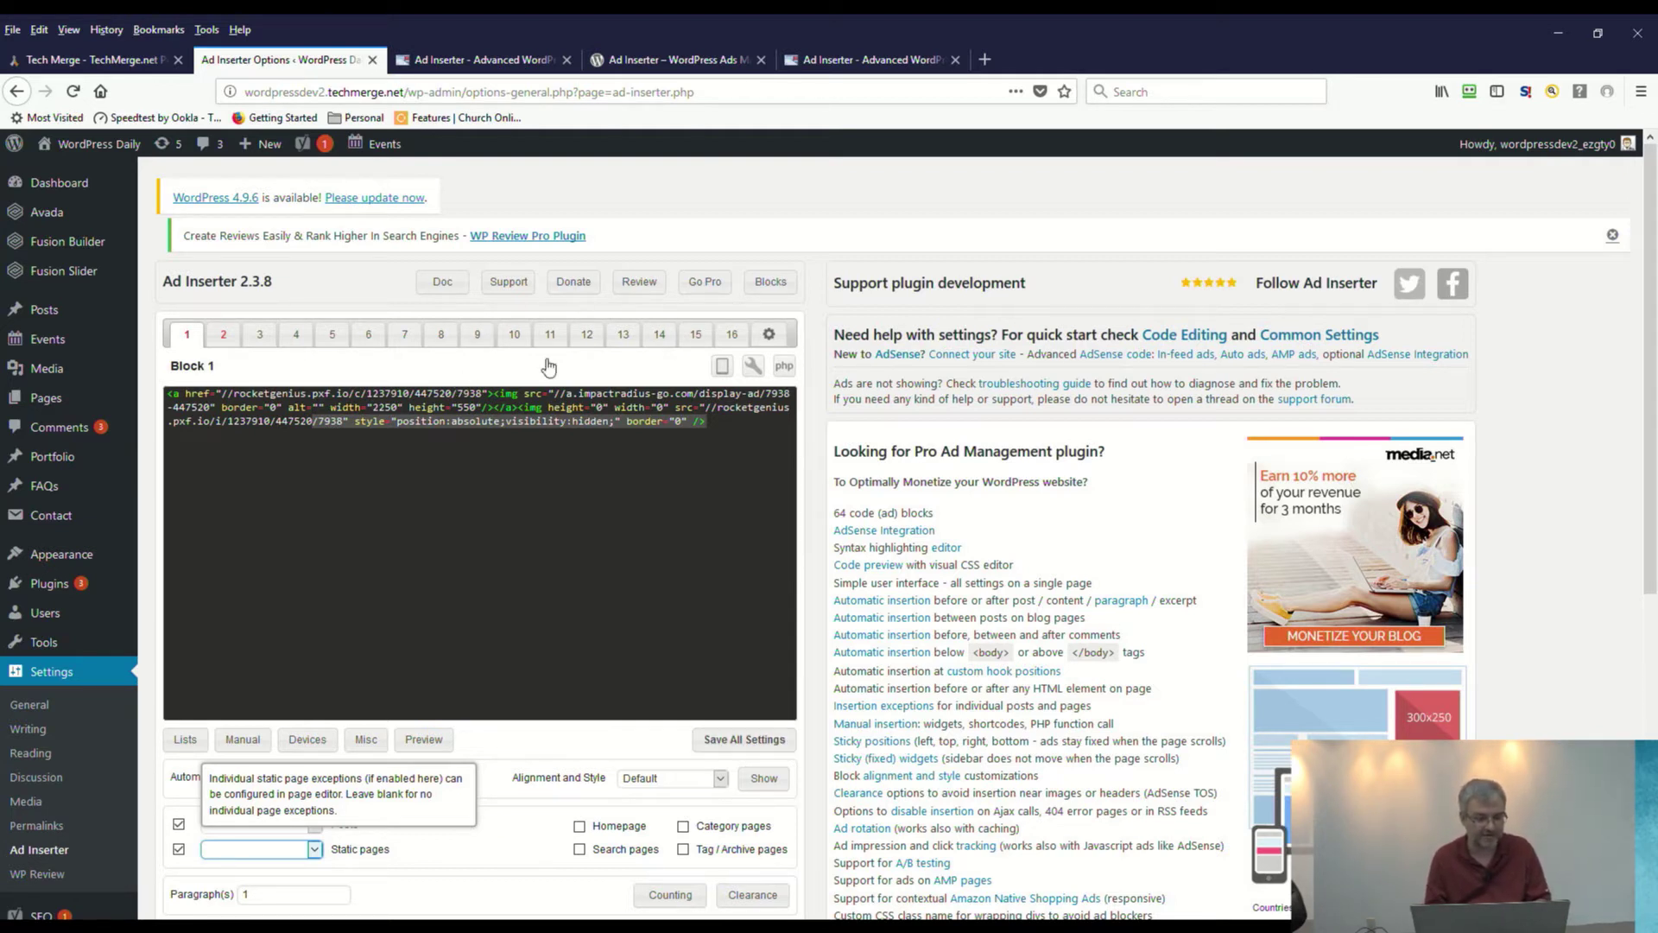
Step: Save all Ad Inserter settings, then select Block 2's test advert text
left_click(767, 744)
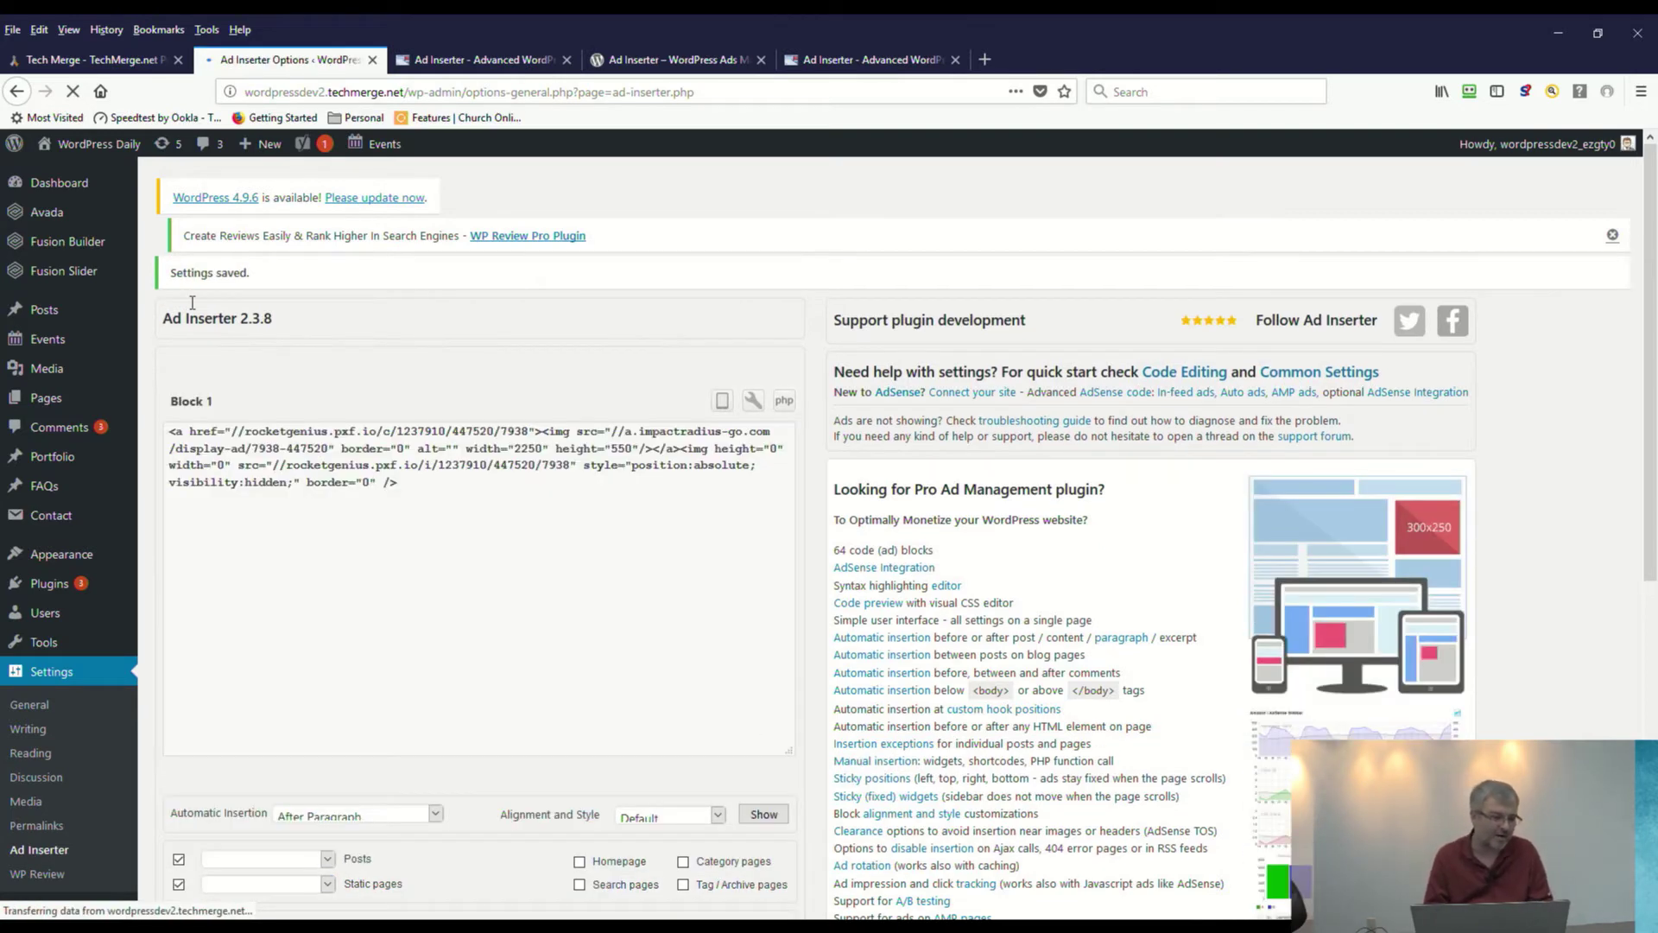
left_click(232, 371)
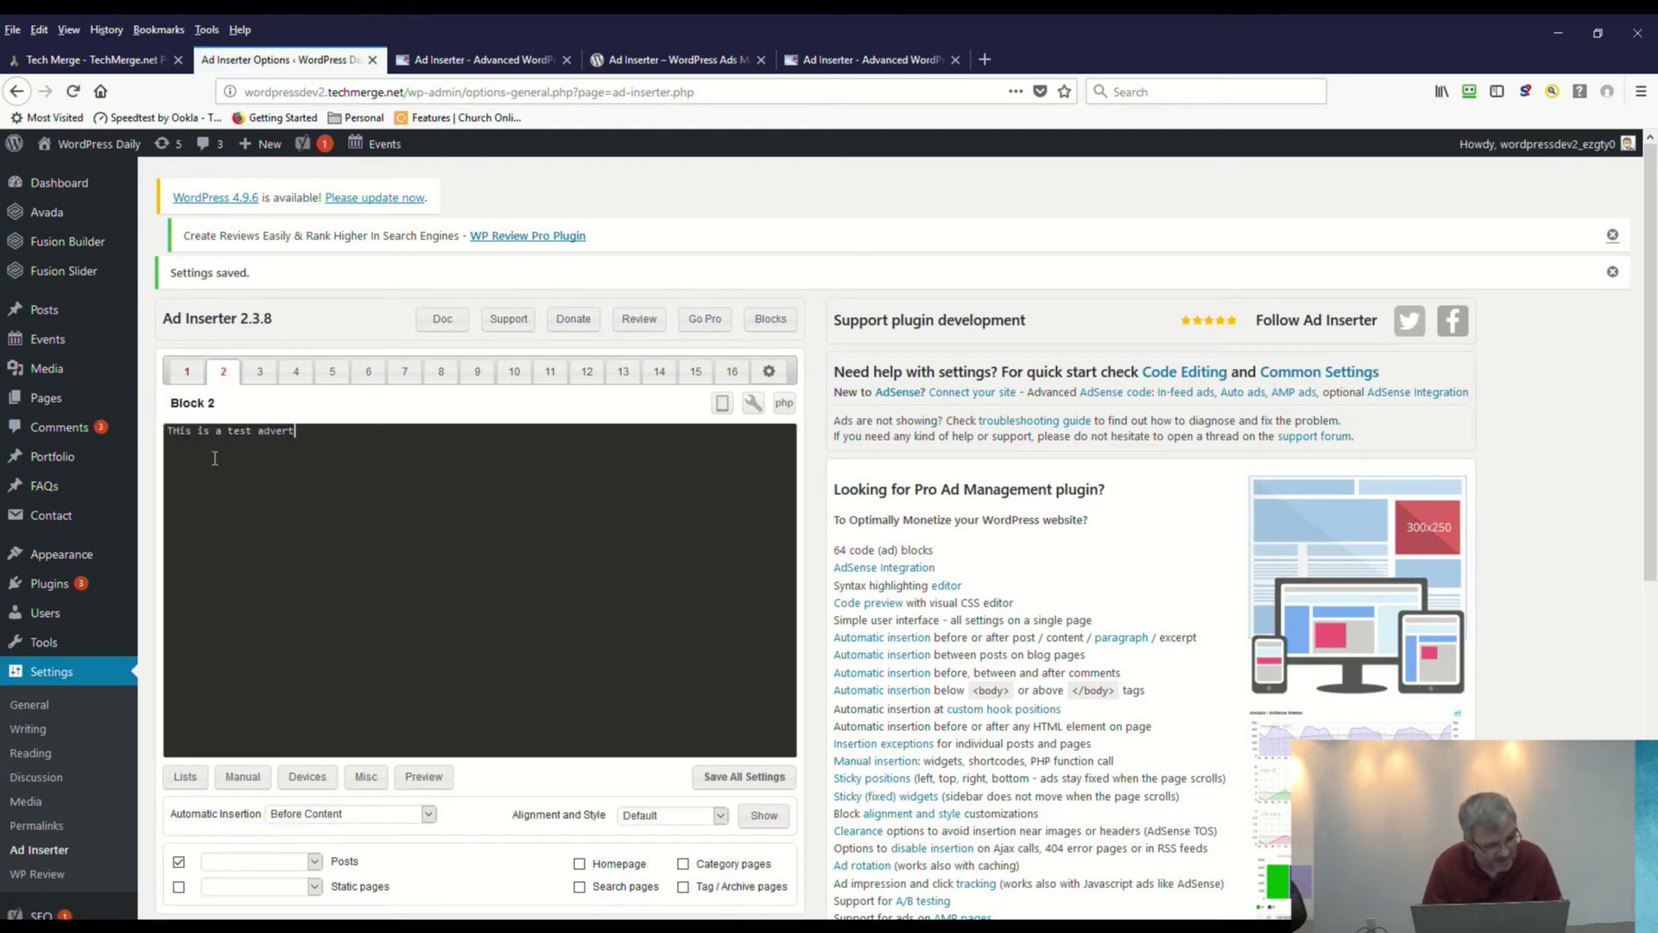
left_click_drag(325, 445, 180, 427)
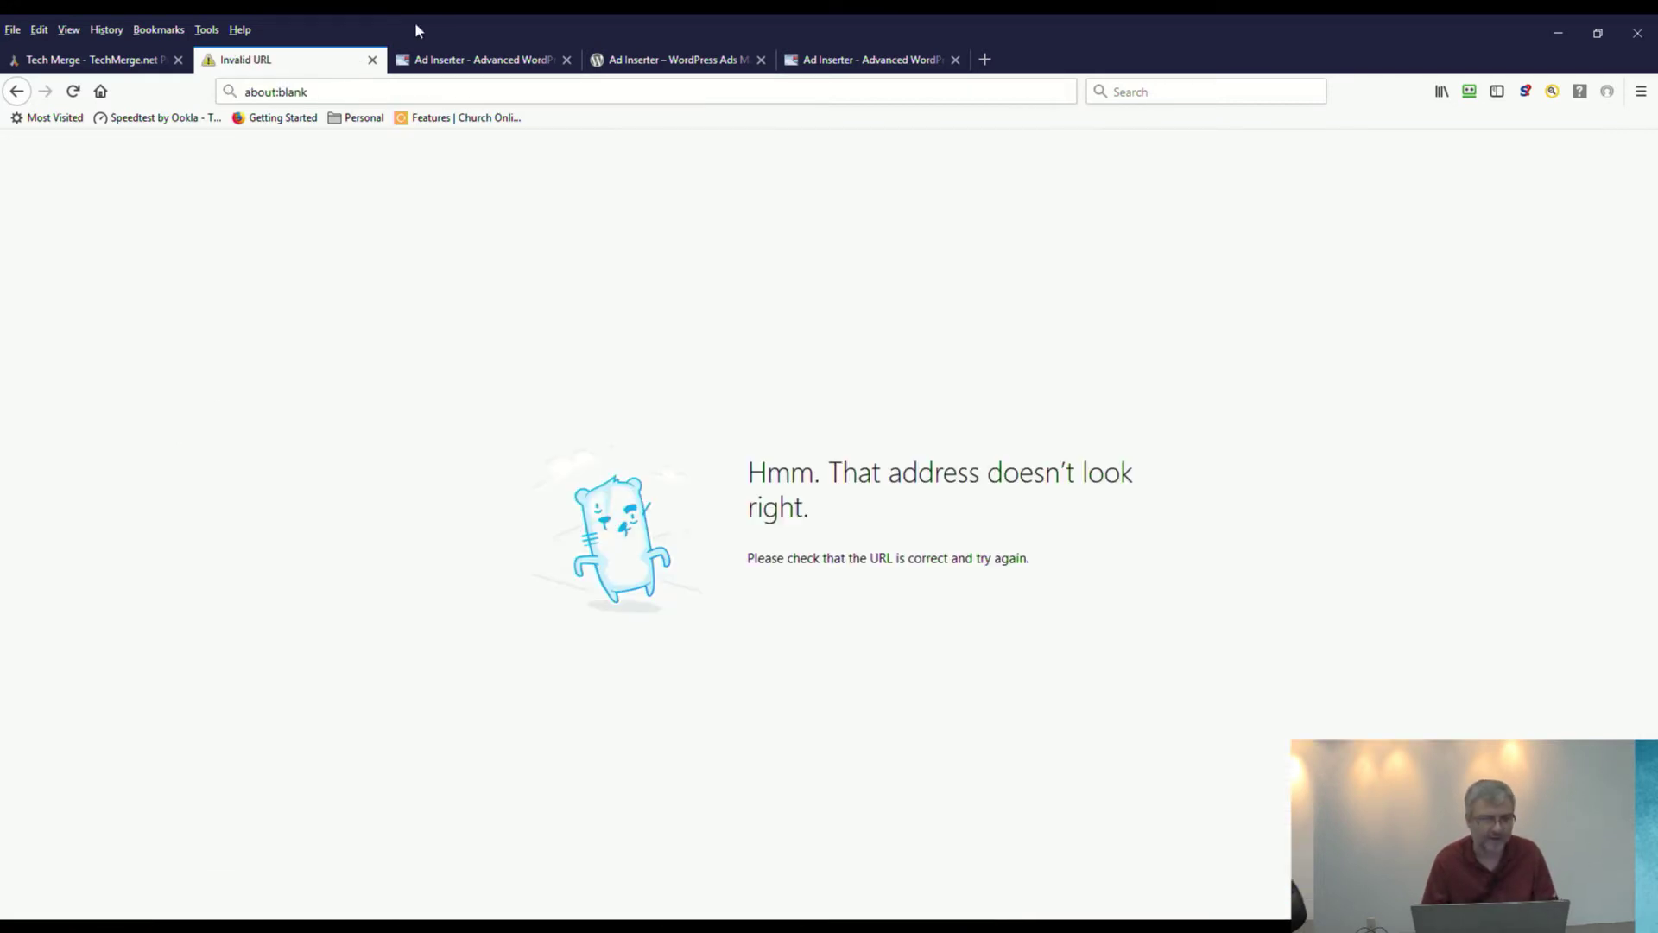
Step: Return from the accidental Invalid URL page to the Ad Inserter settings
left_click(443, 59)
left_click(296, 60)
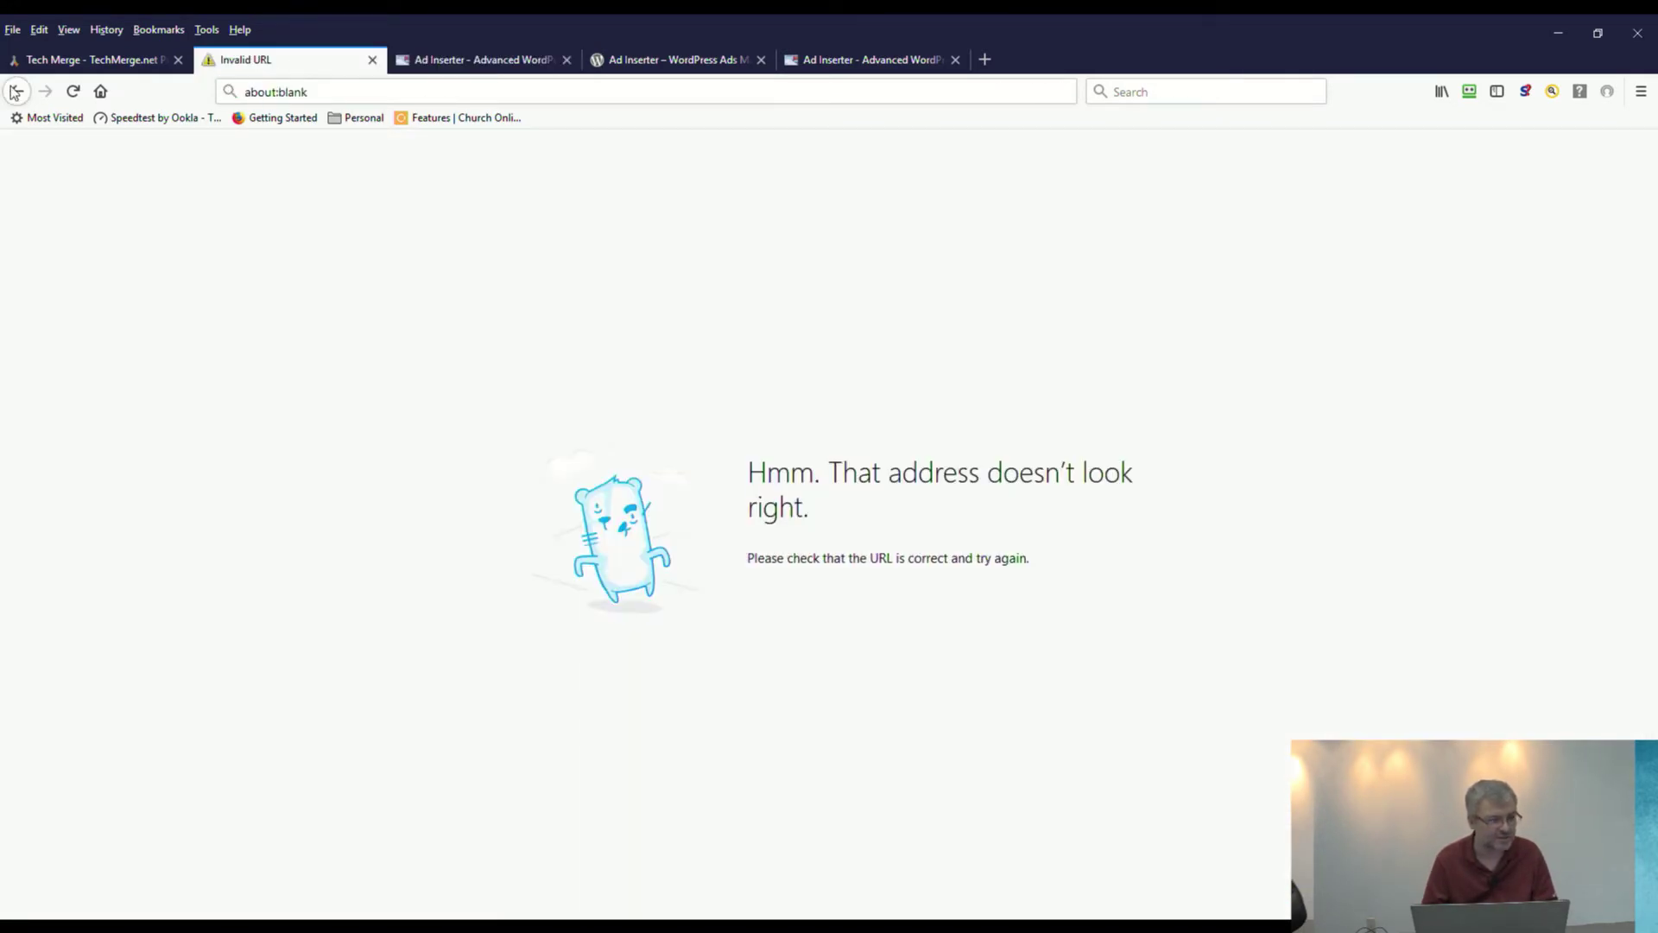
left_click(15, 92)
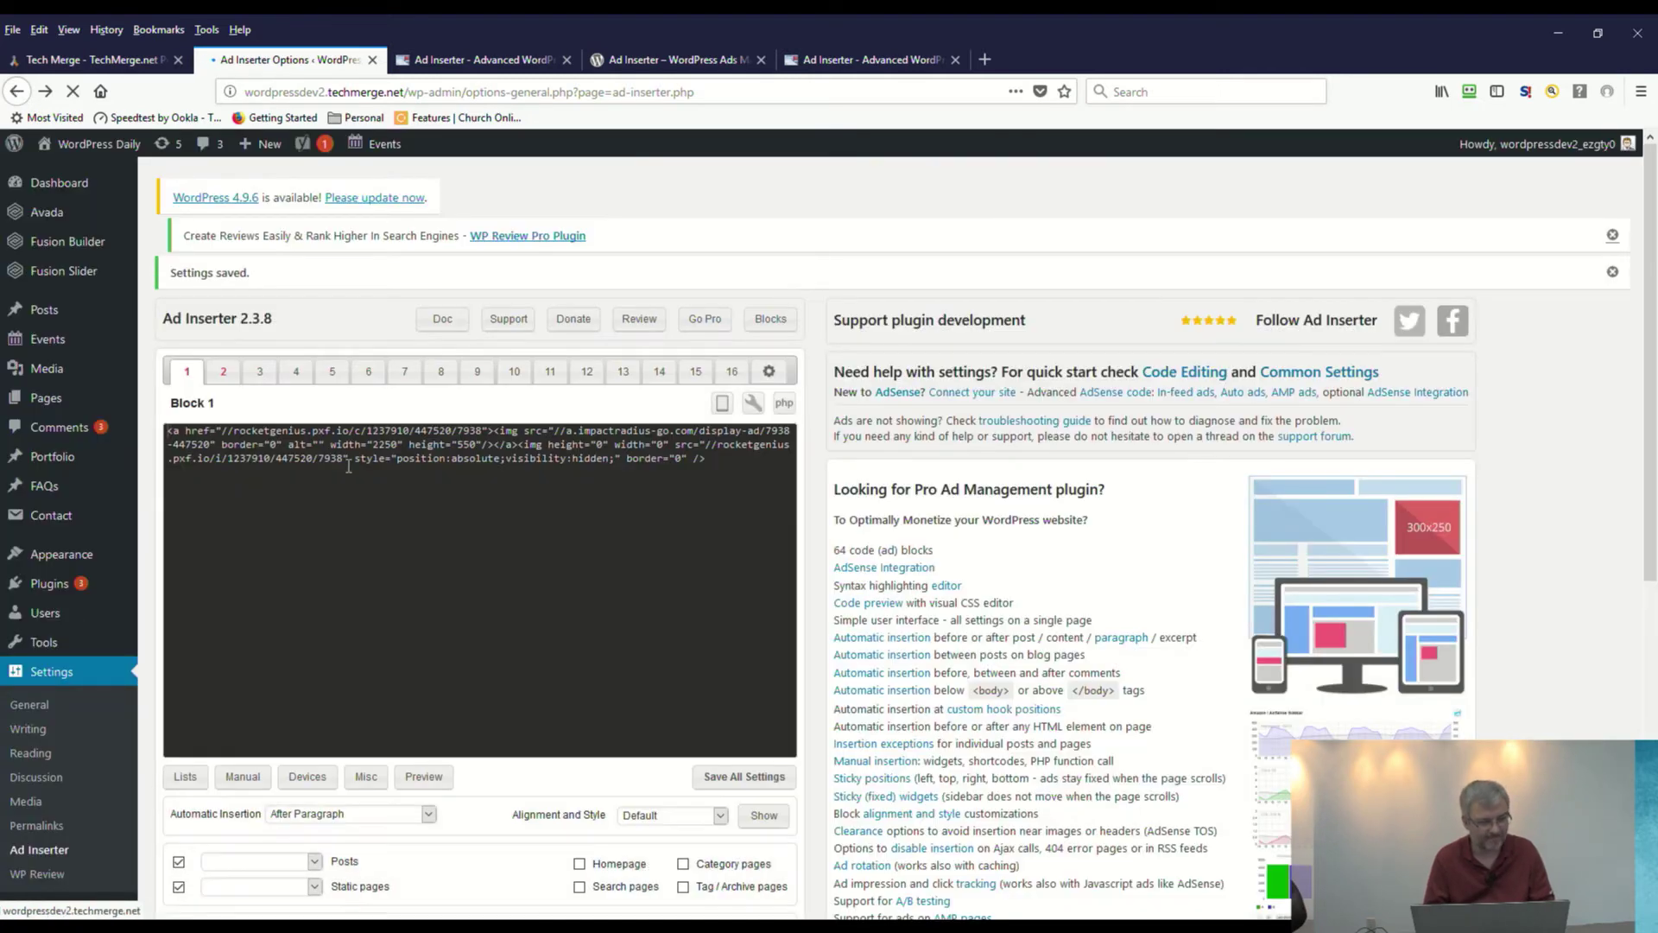
Step: Save Block 2 with the text 'THis is a test advert' inserted Before Content on posts
left_click(231, 380)
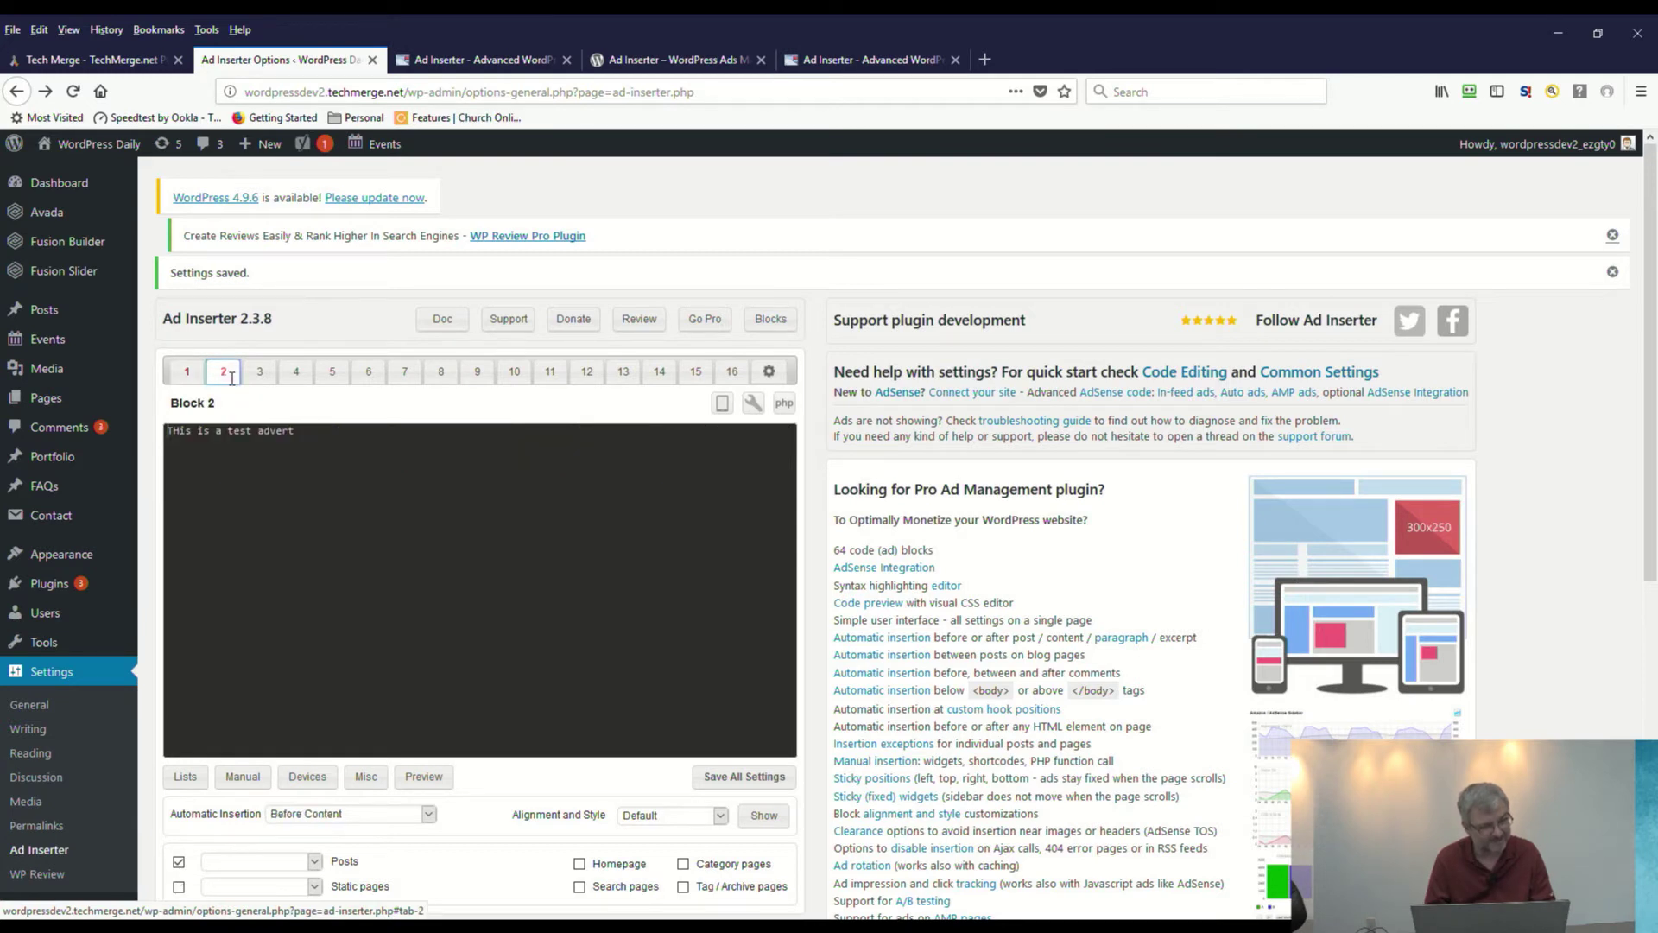
left_click(263, 509)
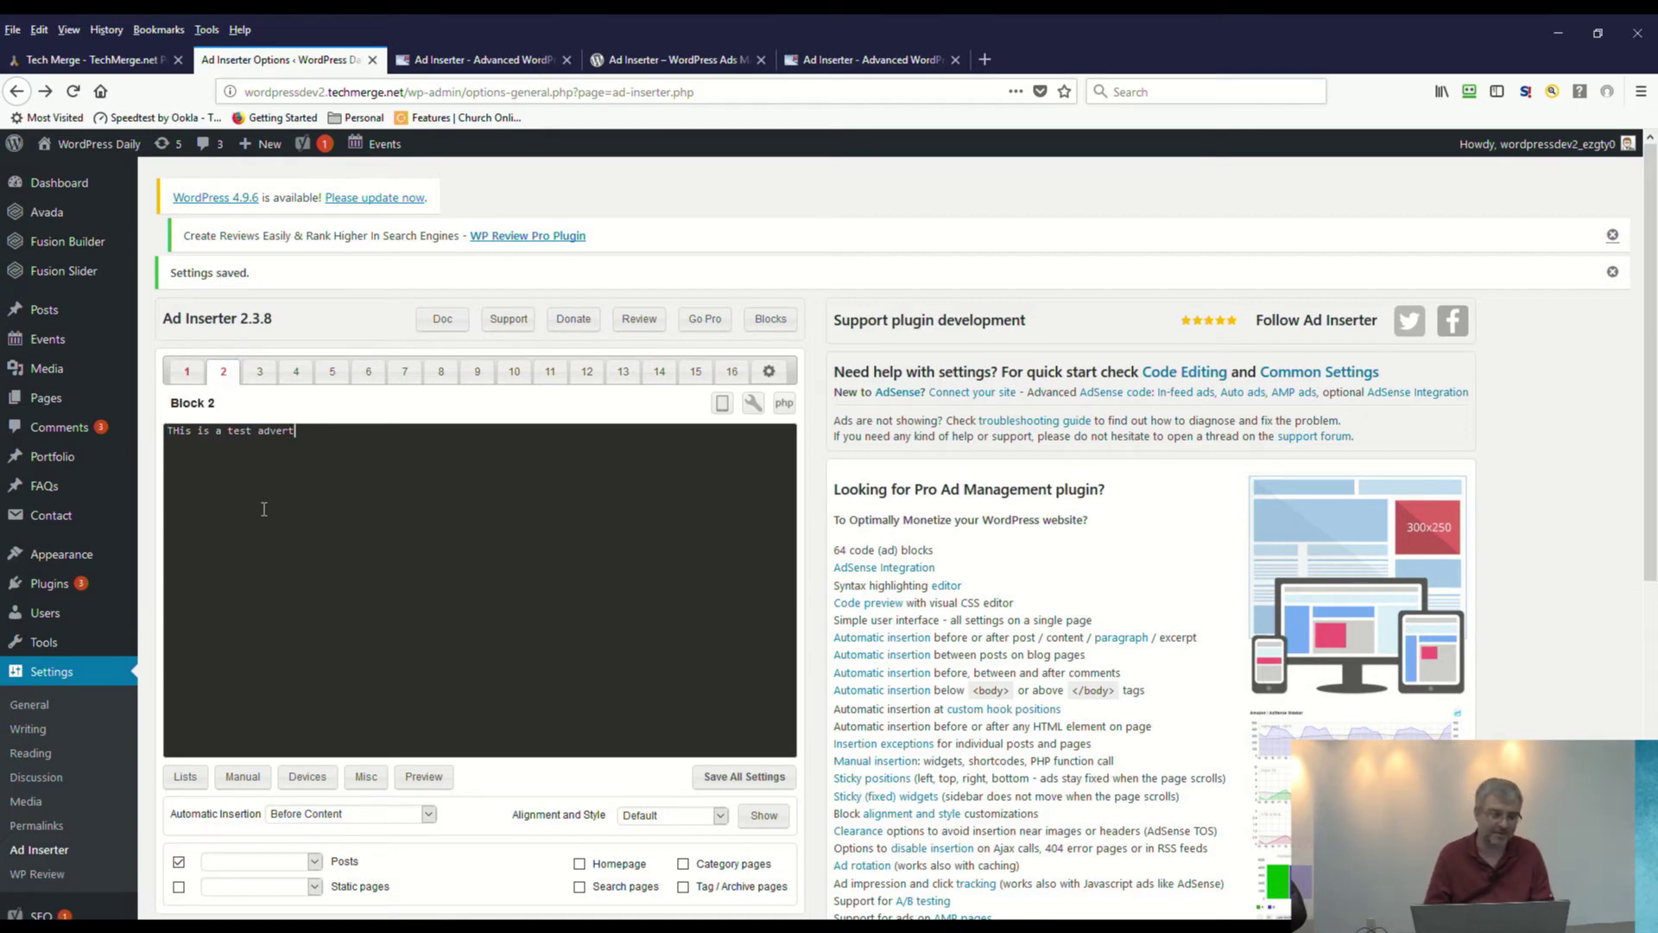
left_click(725, 778)
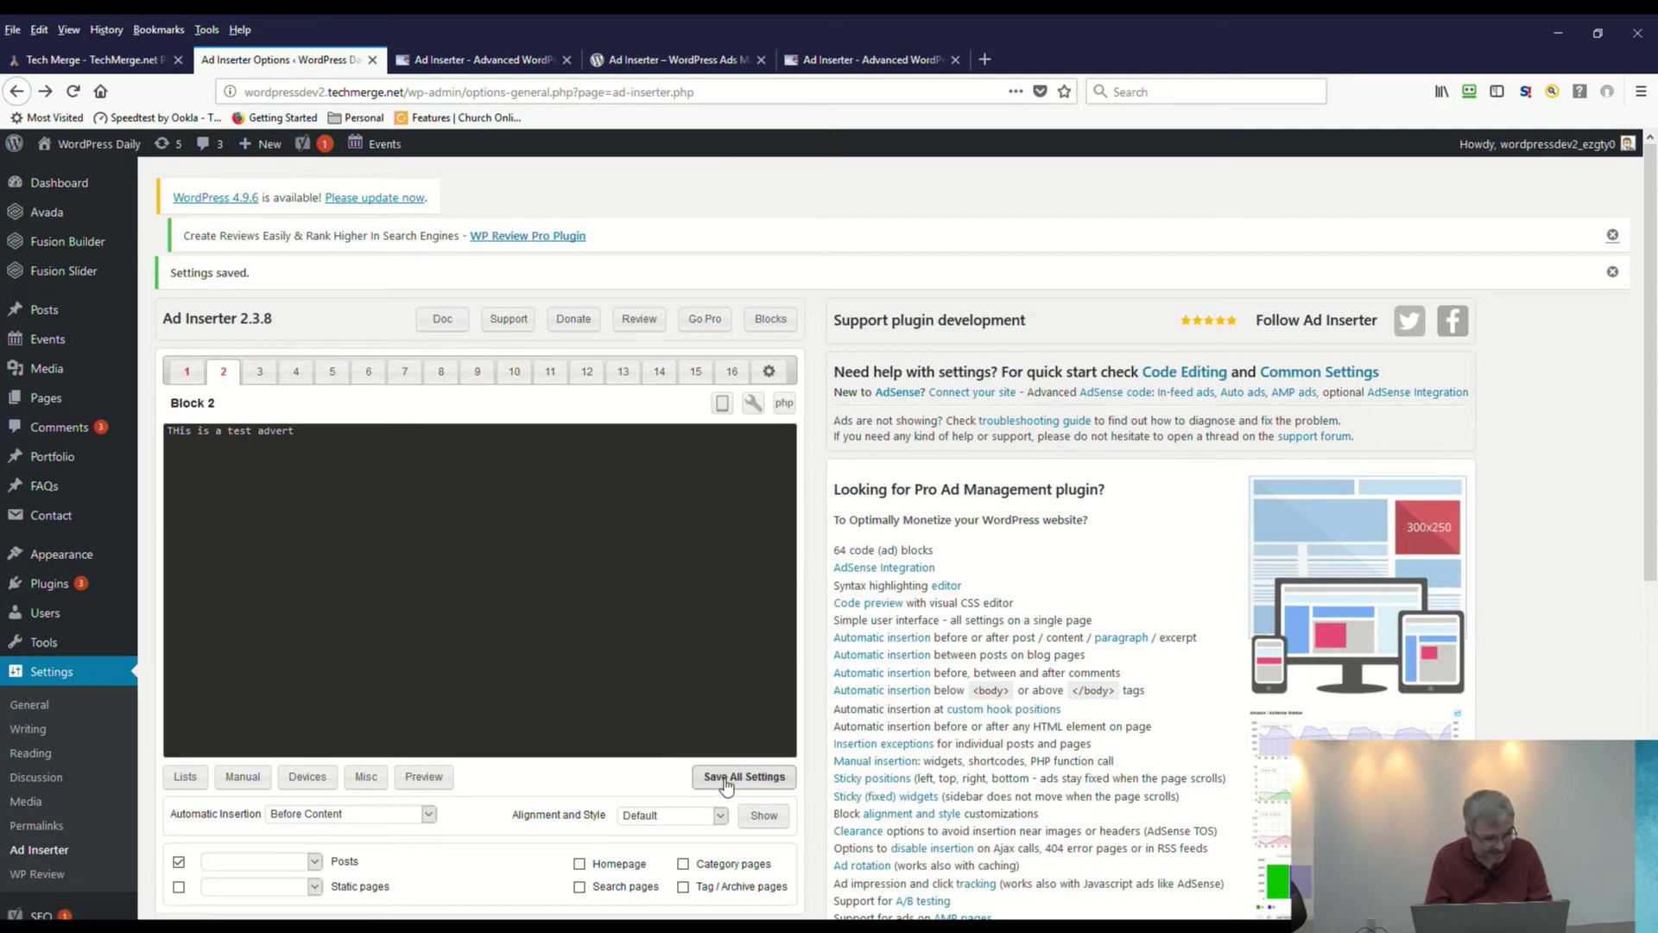
left_click(726, 781)
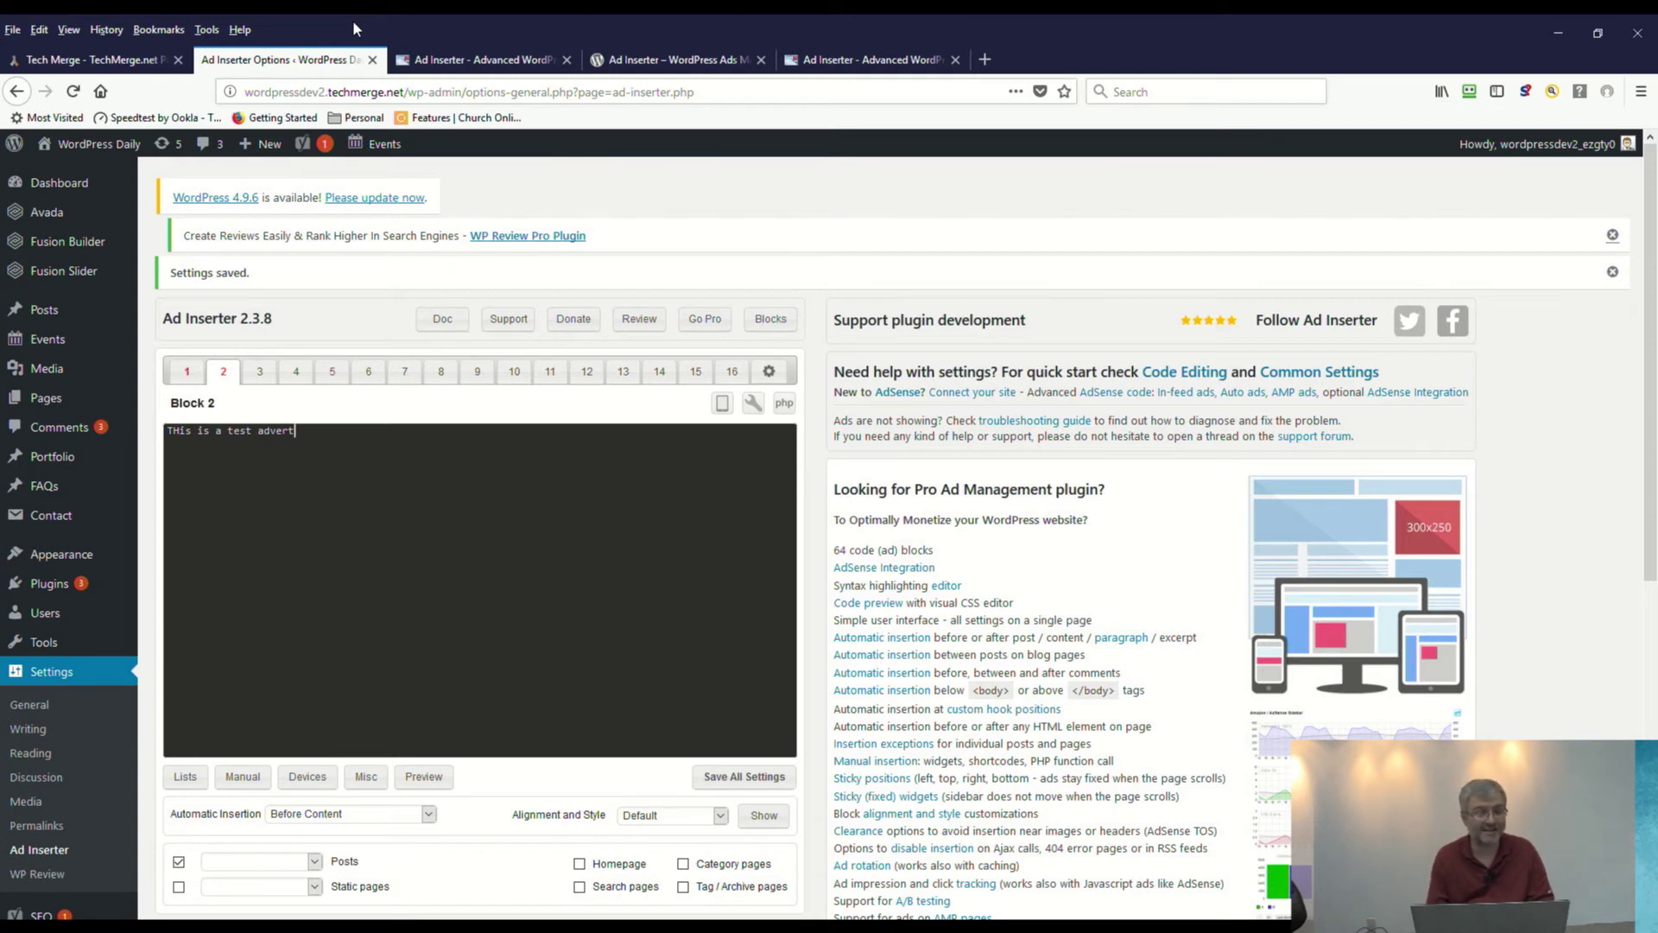
Step: Glance at the documentation, then visit the live site from the WordPress admin
left_click(449, 59)
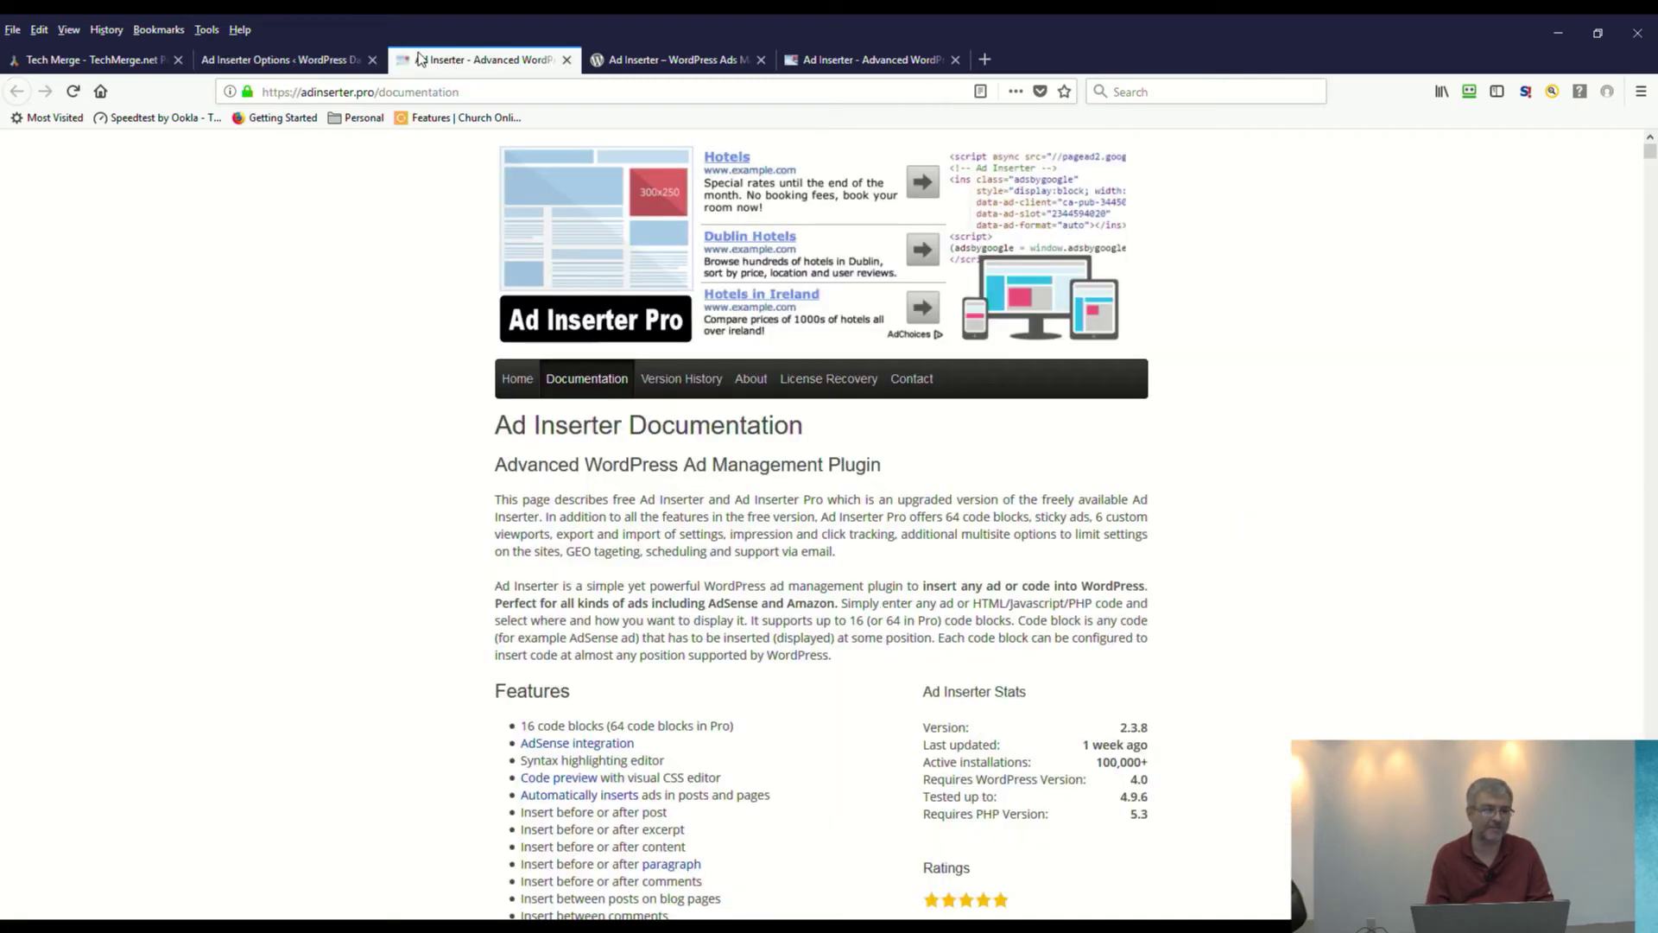
left_click(338, 69)
mouse_move(61, 145)
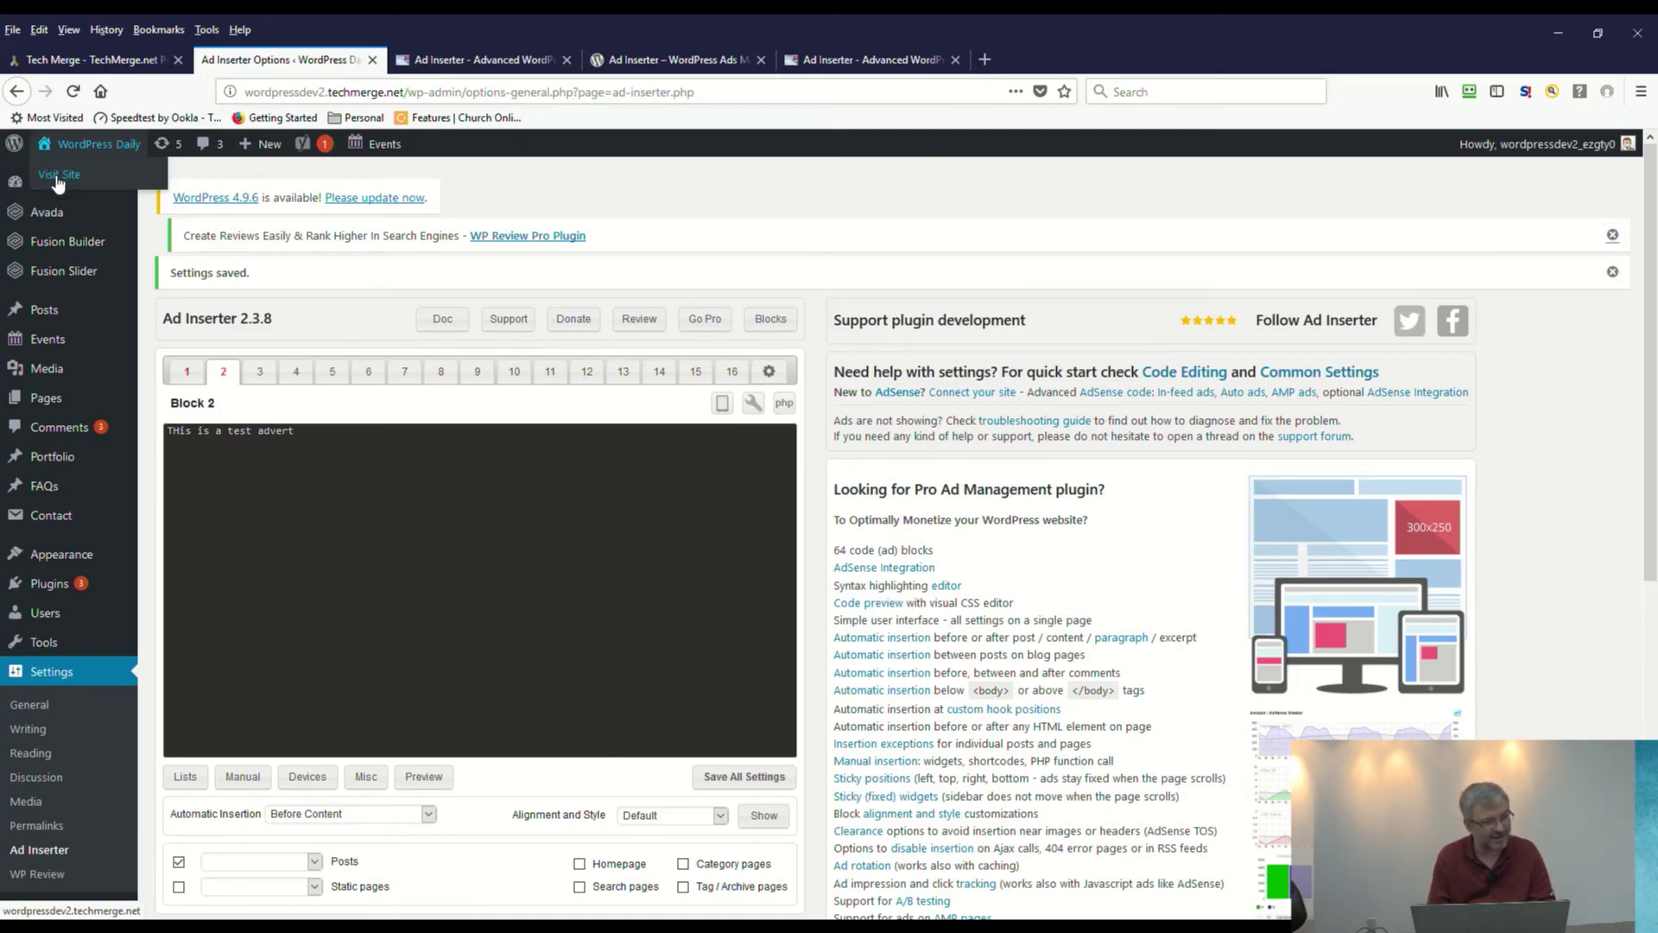
left_click(56, 175)
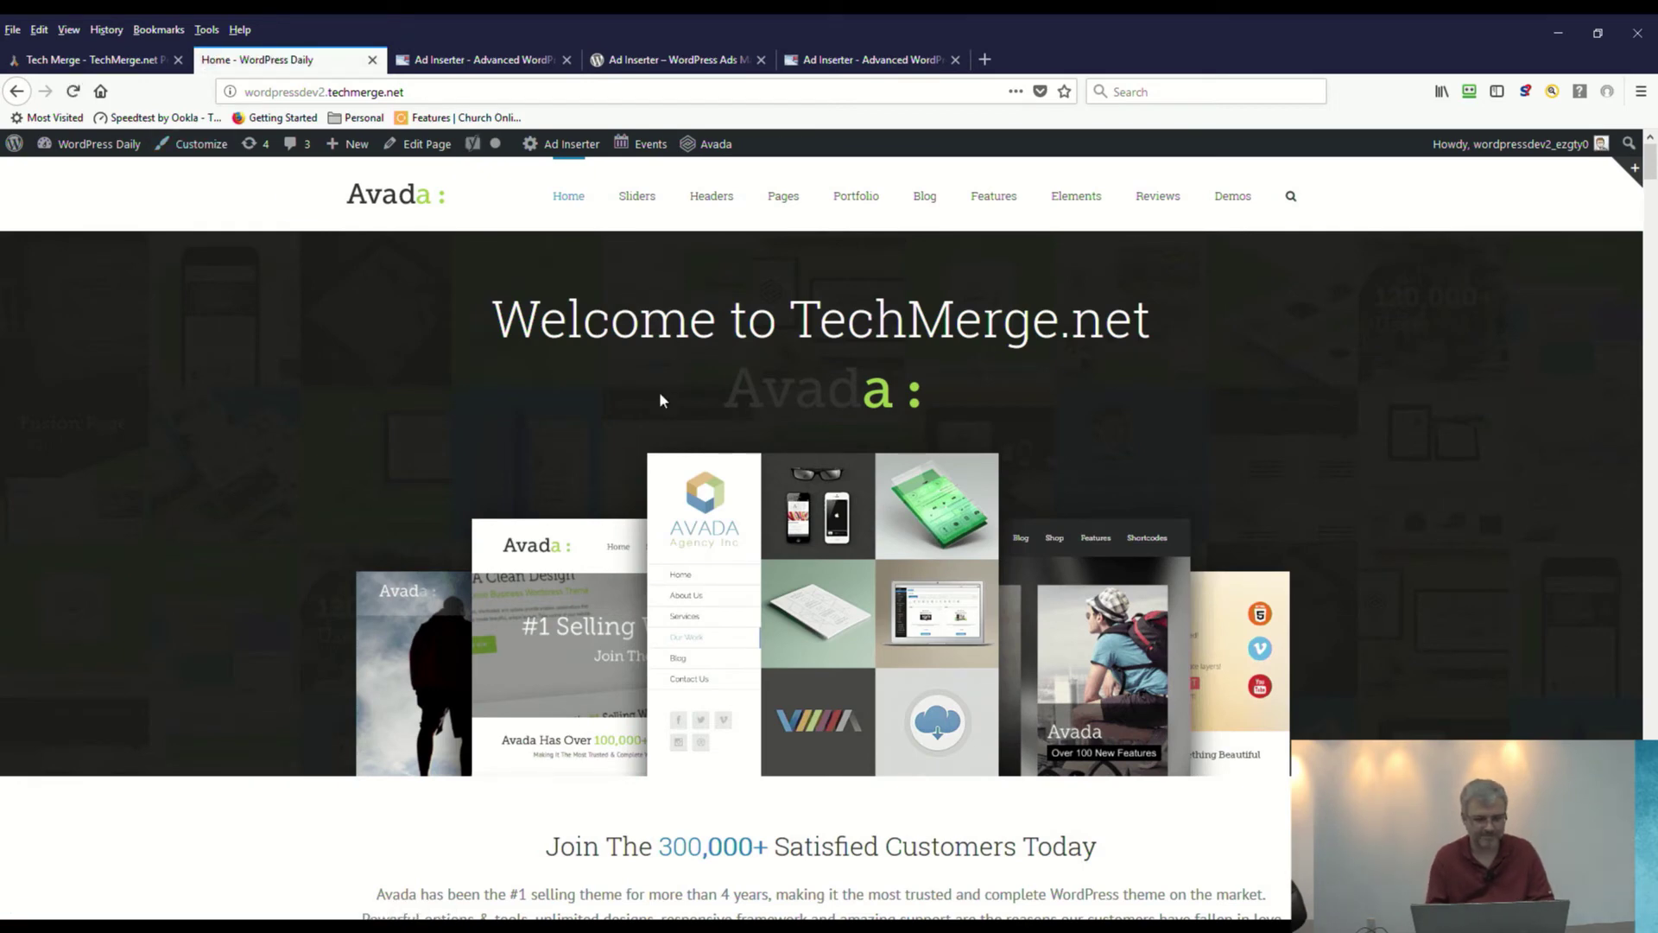
Step: Scroll through the 'Welcome to TechMerge.net' home page and bring up the Blog submenu
scroll(661, 399, "down", 3)
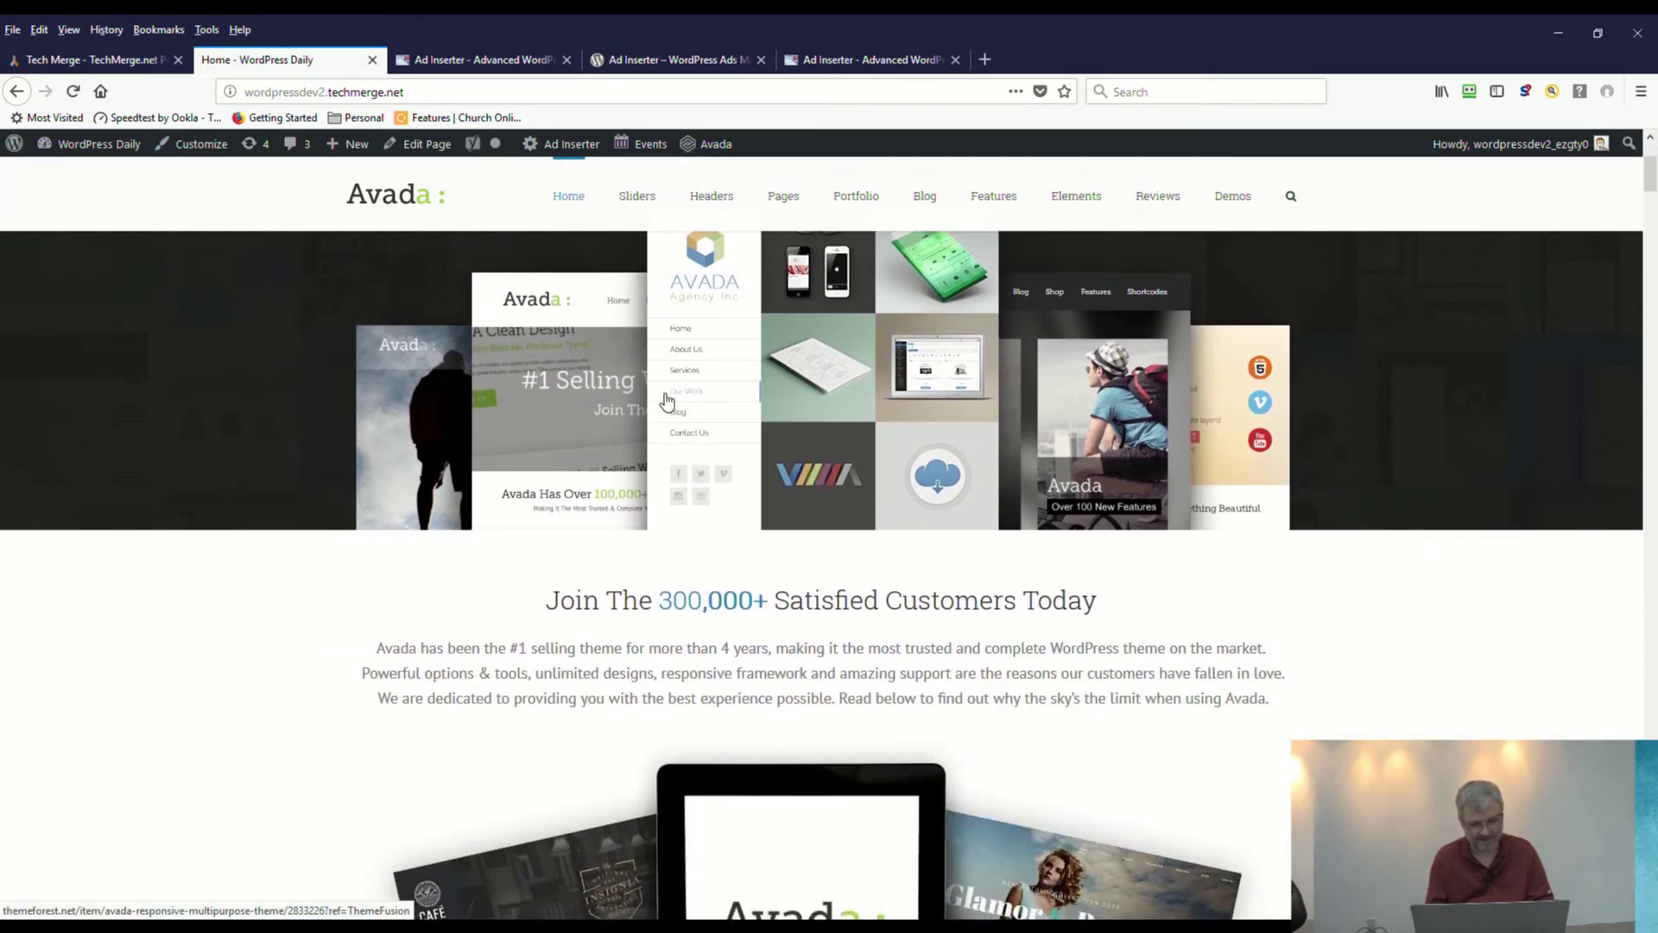
scroll(663, 399, "down", 12)
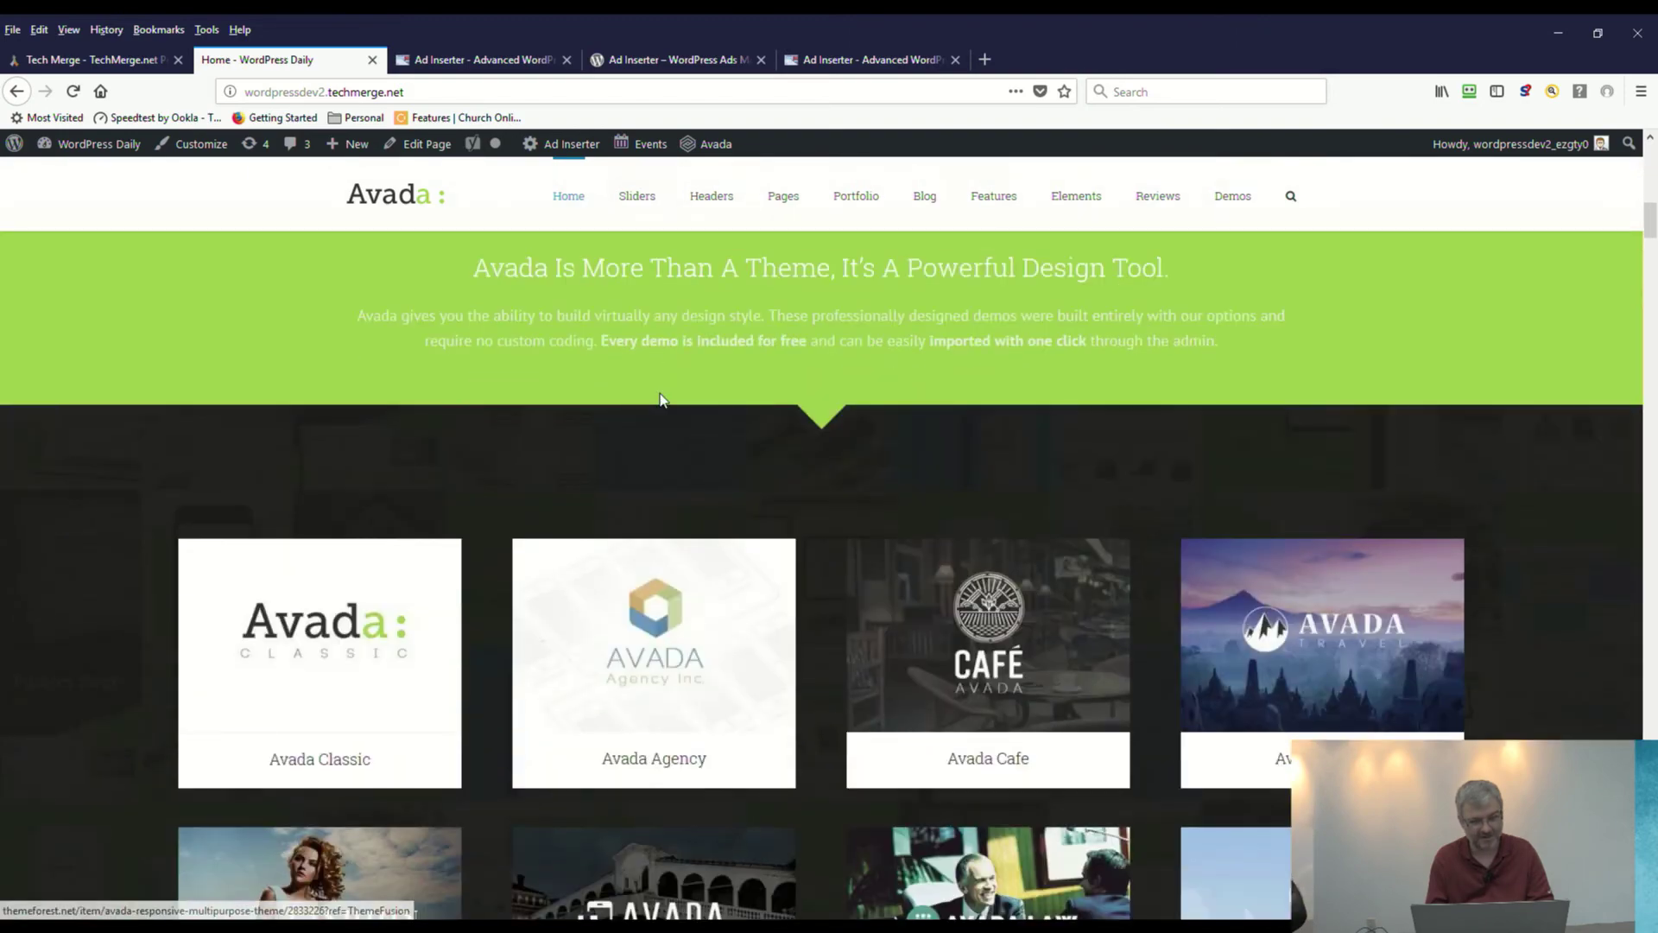
scroll(660, 399, "down", 11)
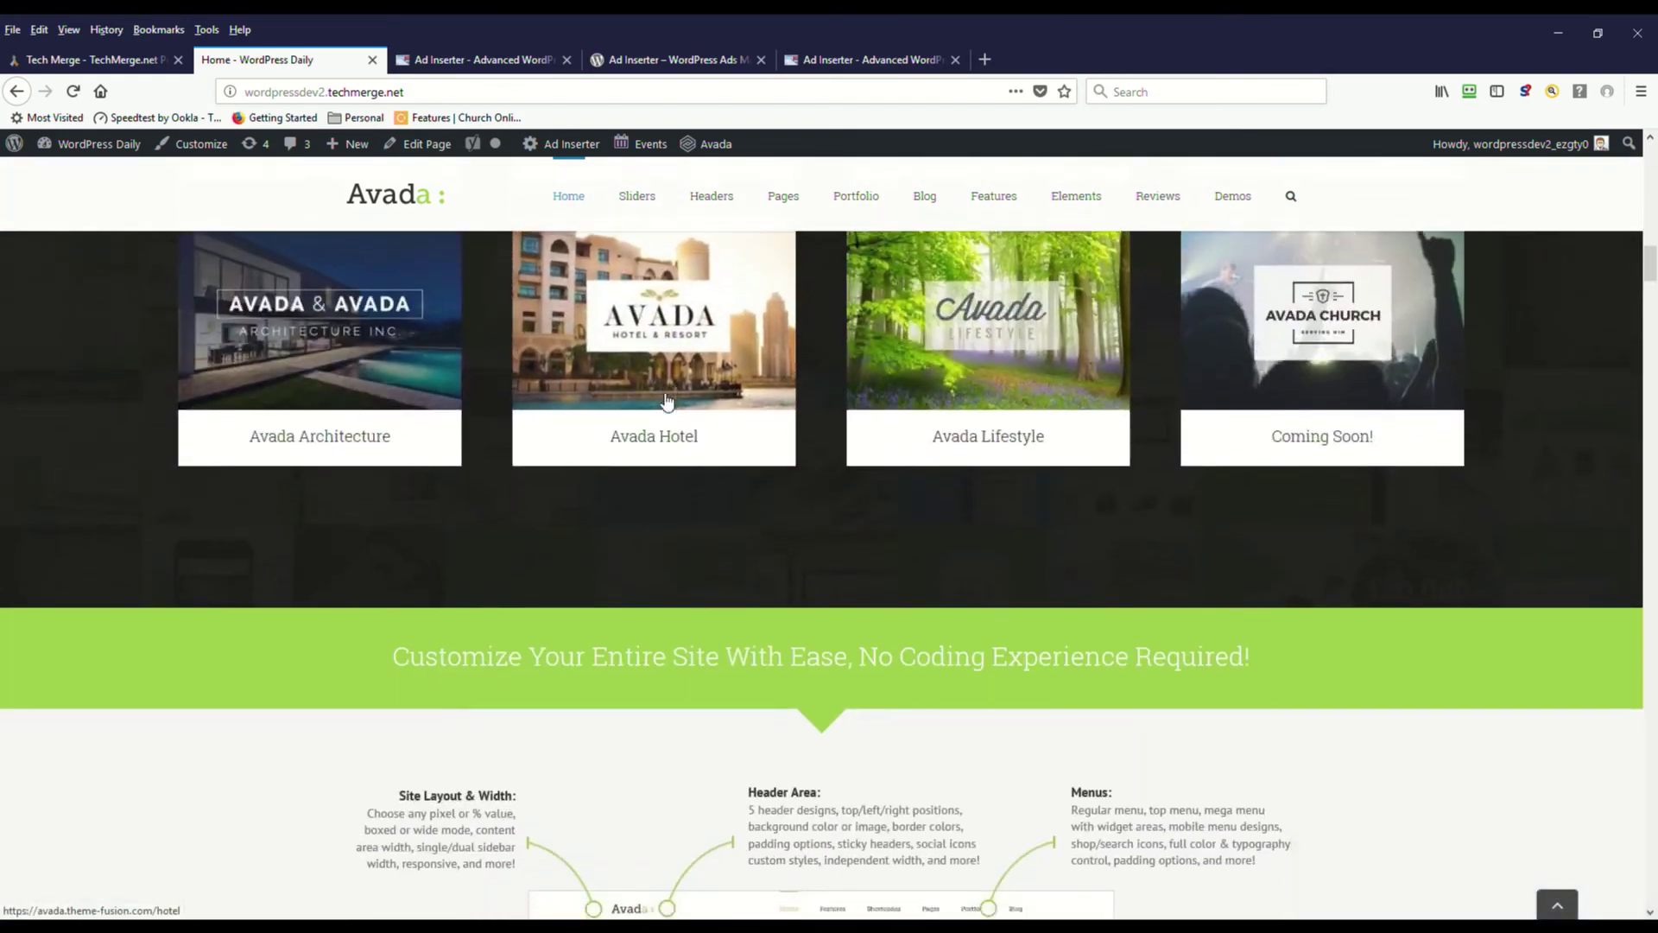
scroll(665, 399, "down", 13)
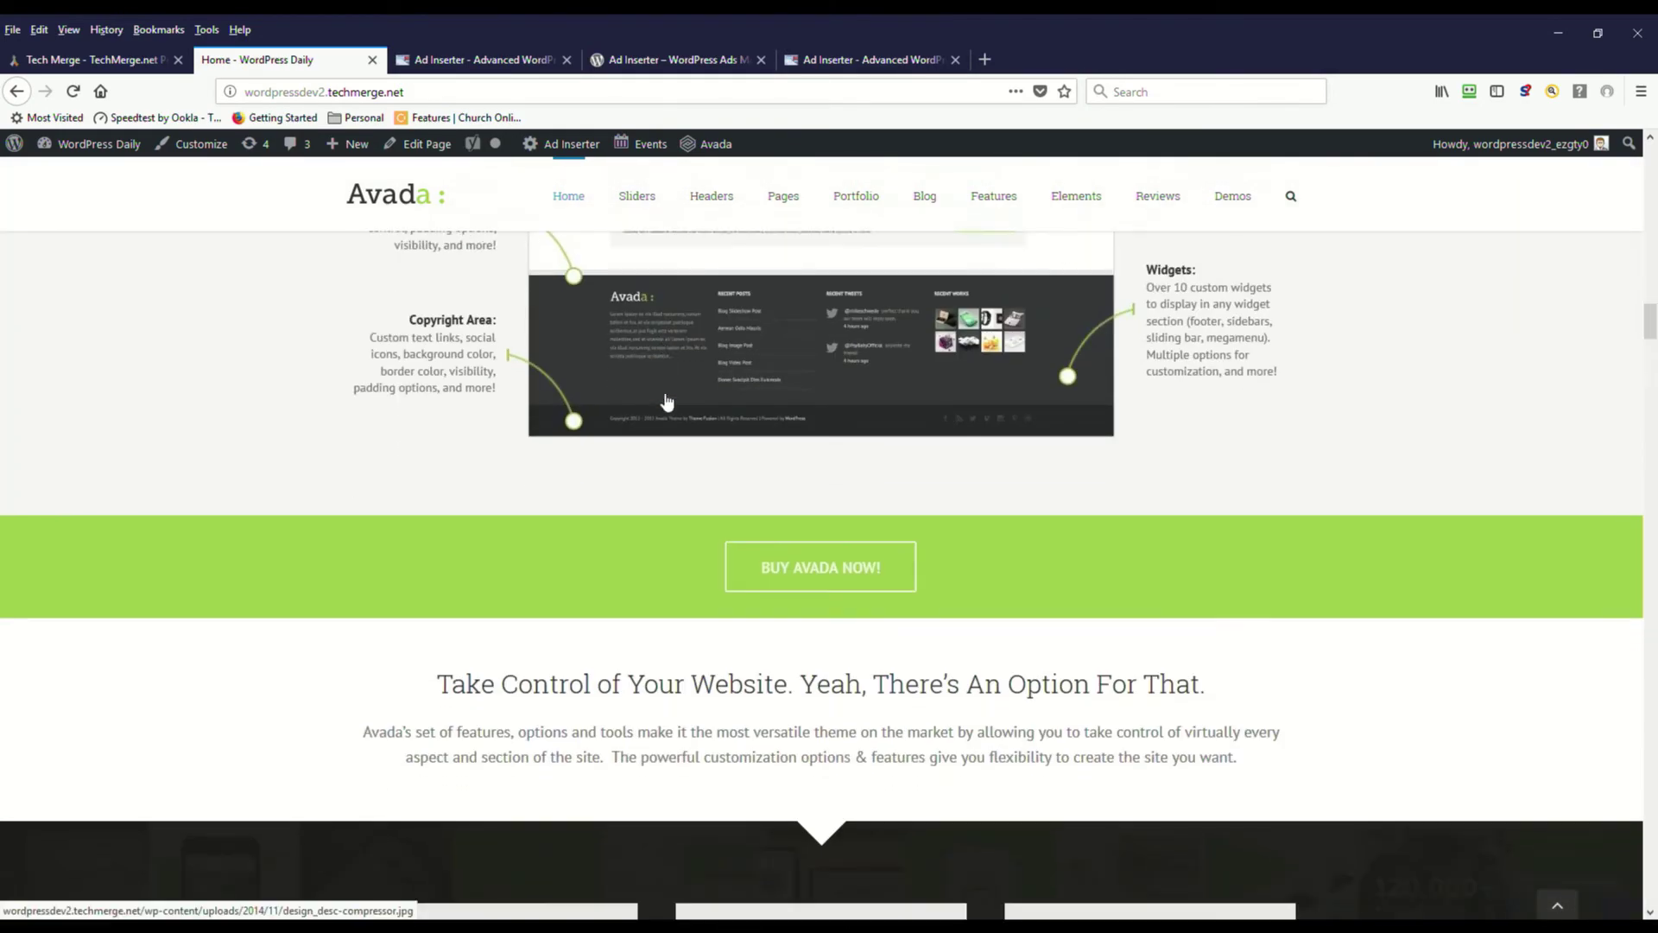
scroll(664, 399, "down", 16)
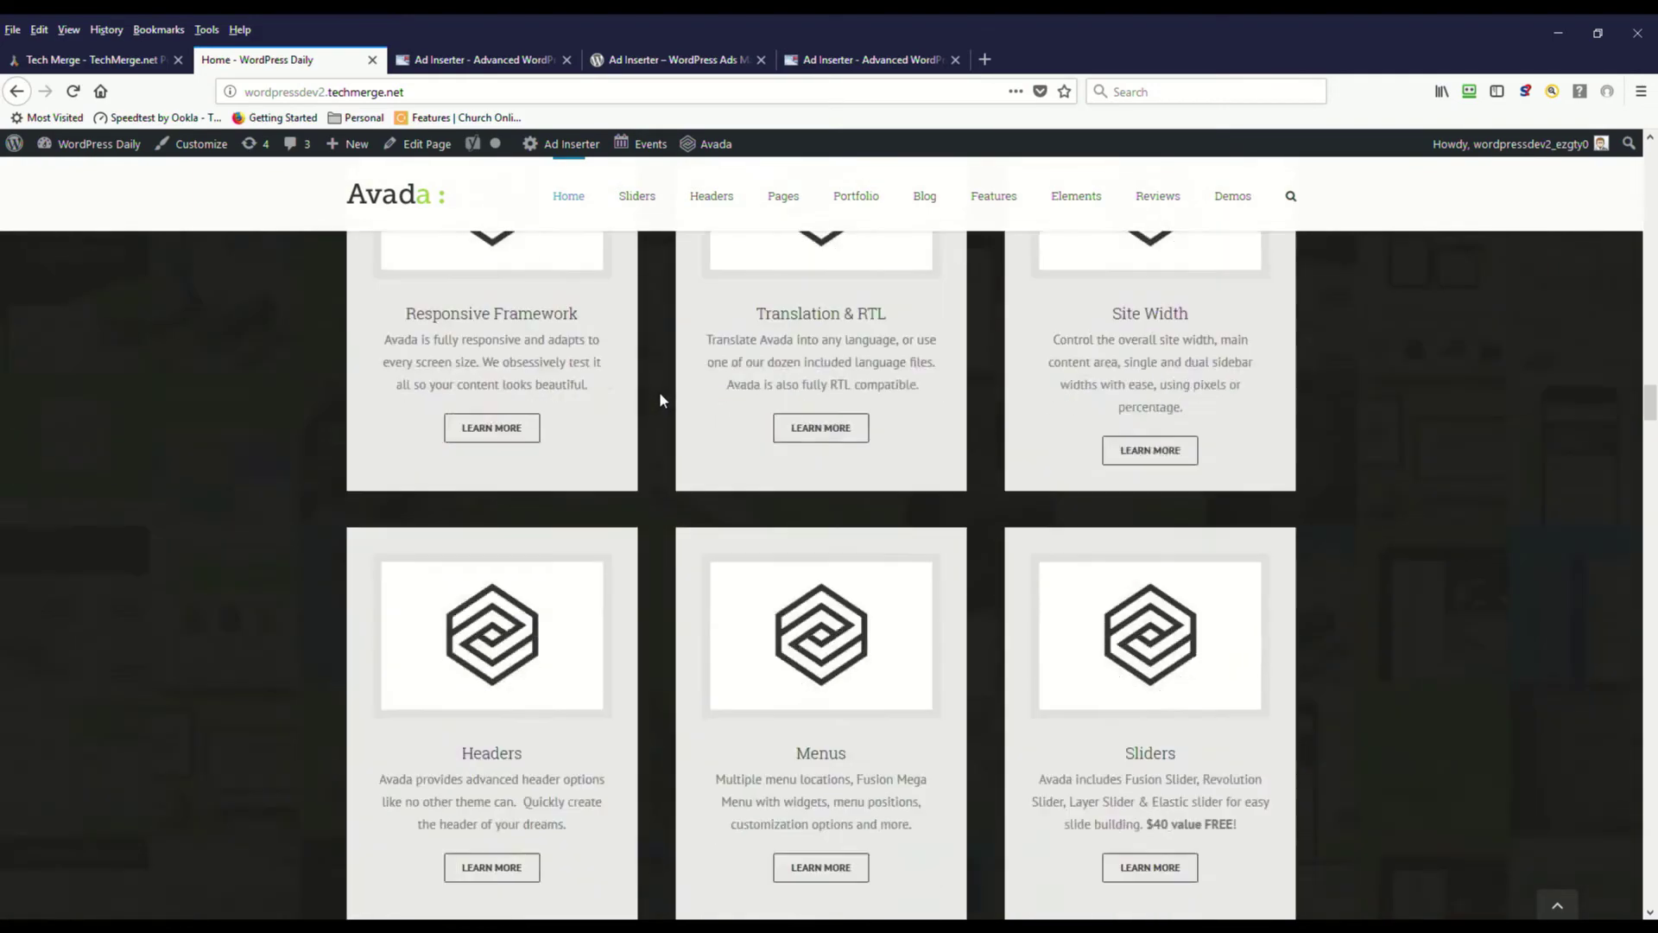
scroll(660, 400, "down", 20)
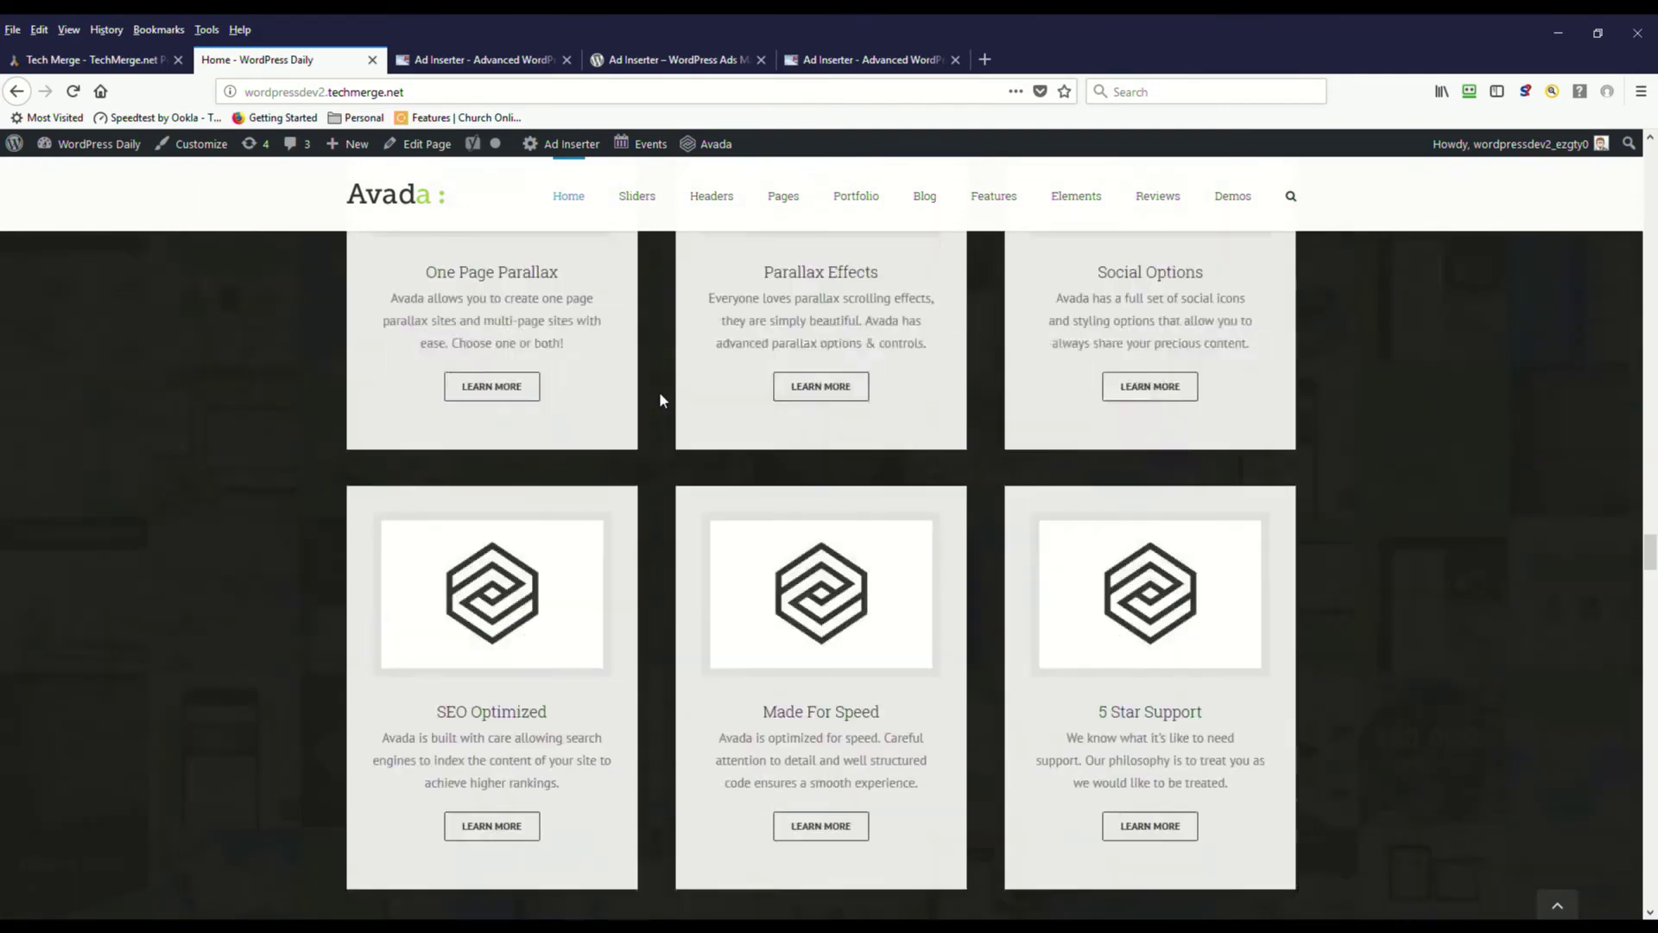
scroll(660, 400, "down", 15)
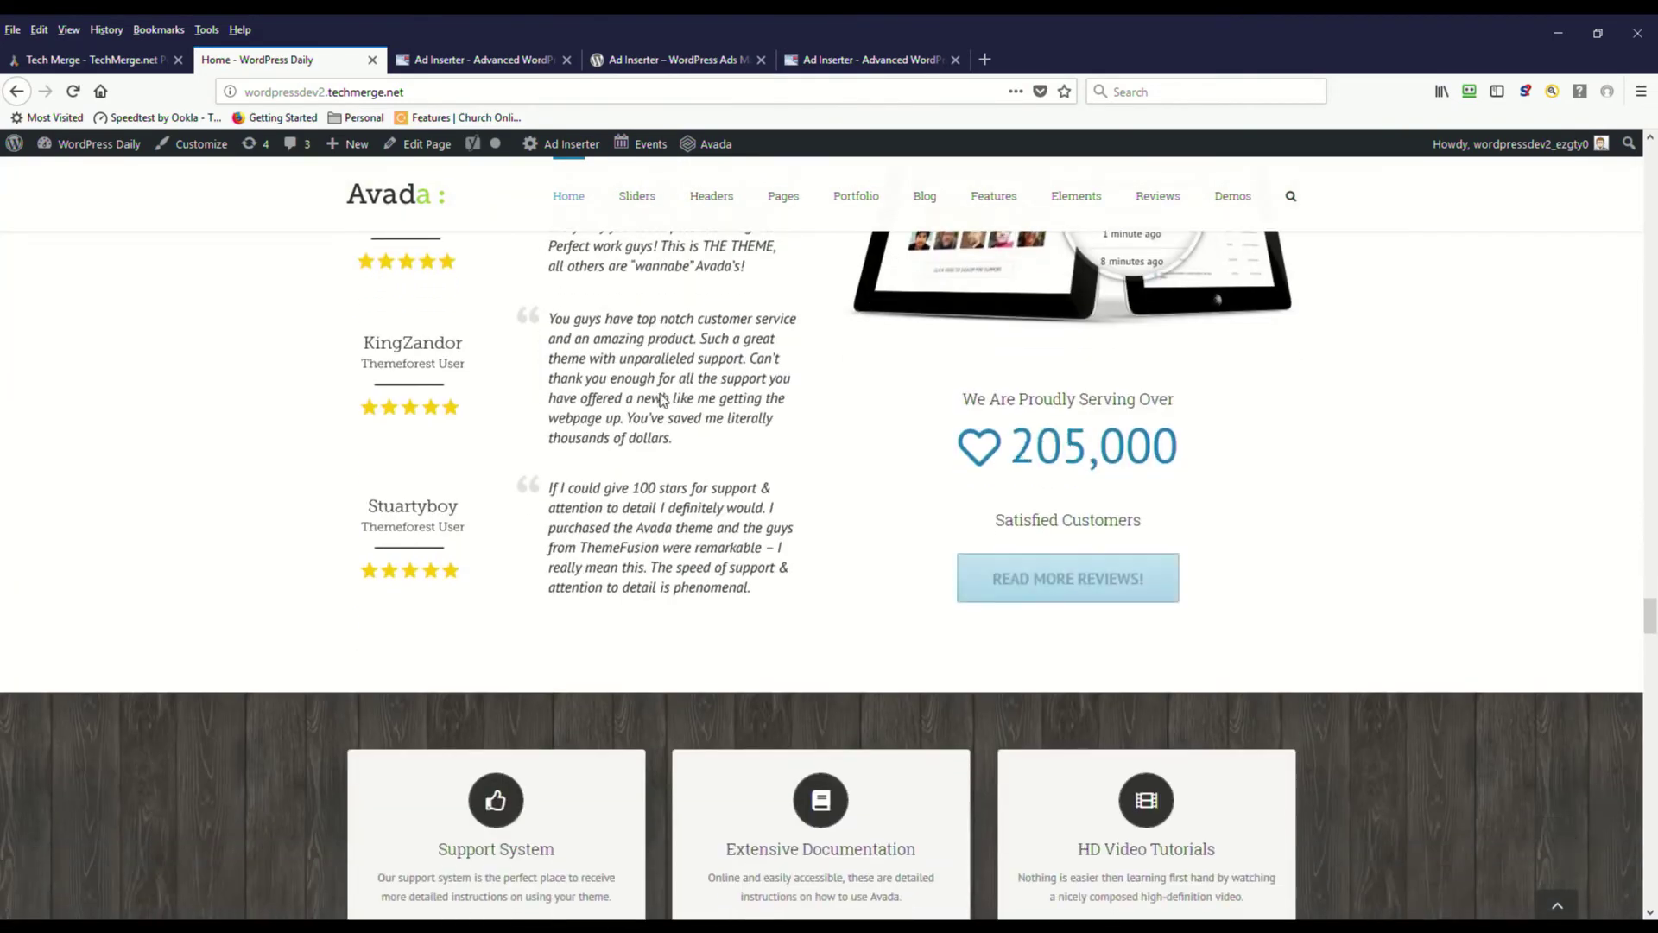
scroll(662, 399, "down", 20)
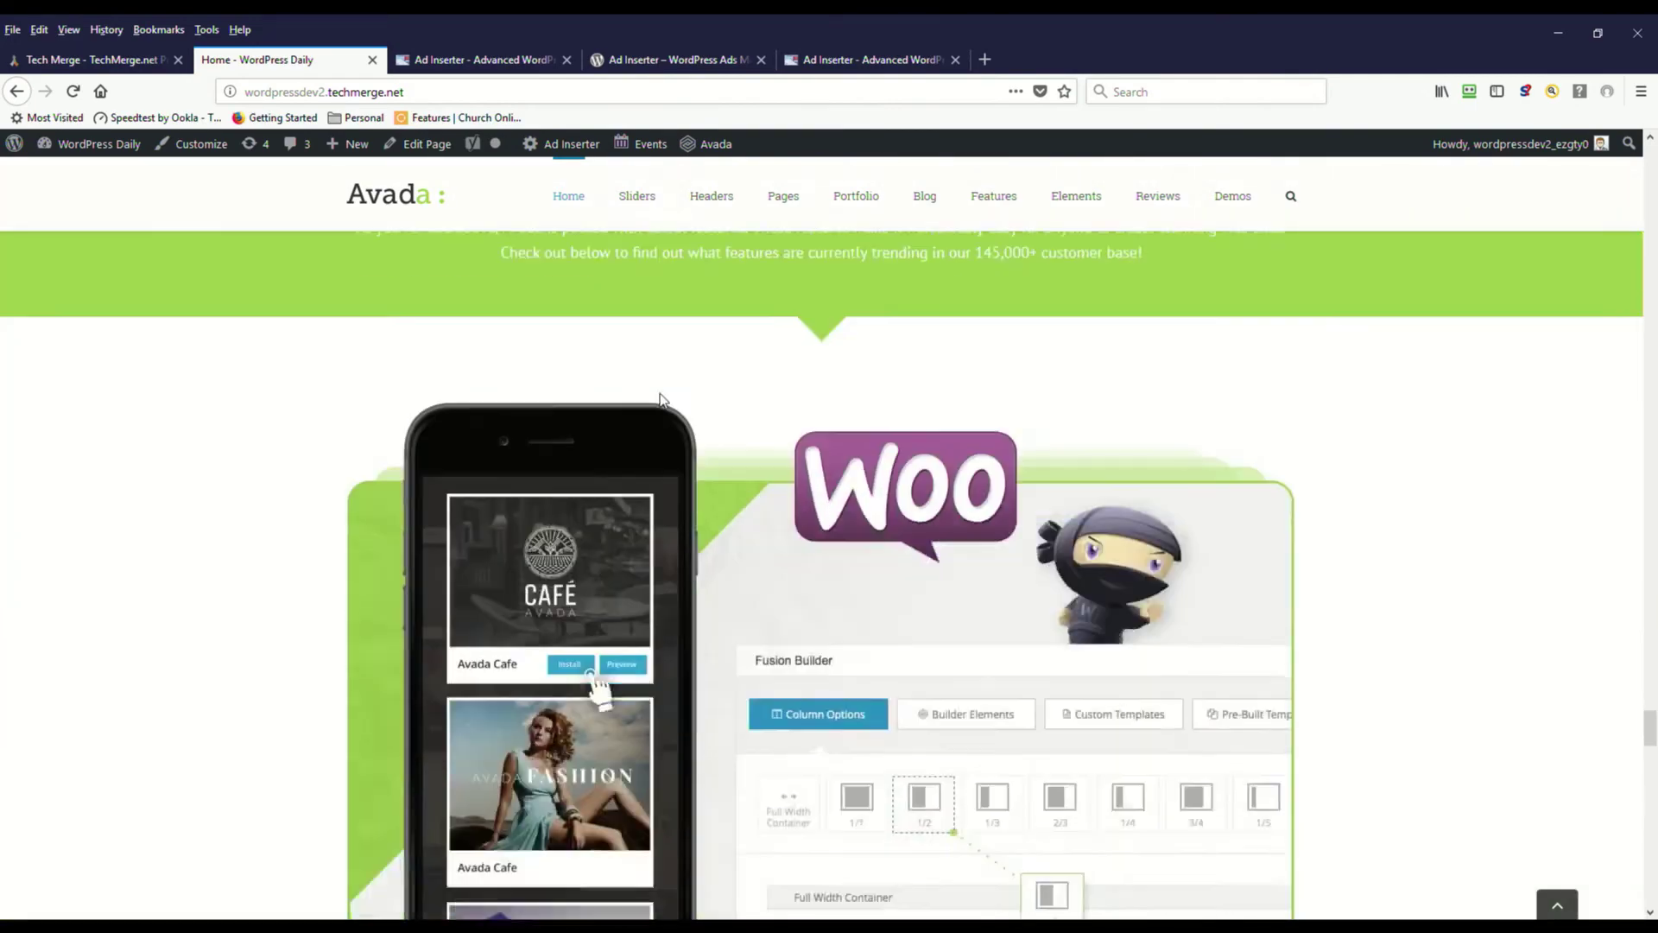
scroll(660, 400, "down", 20)
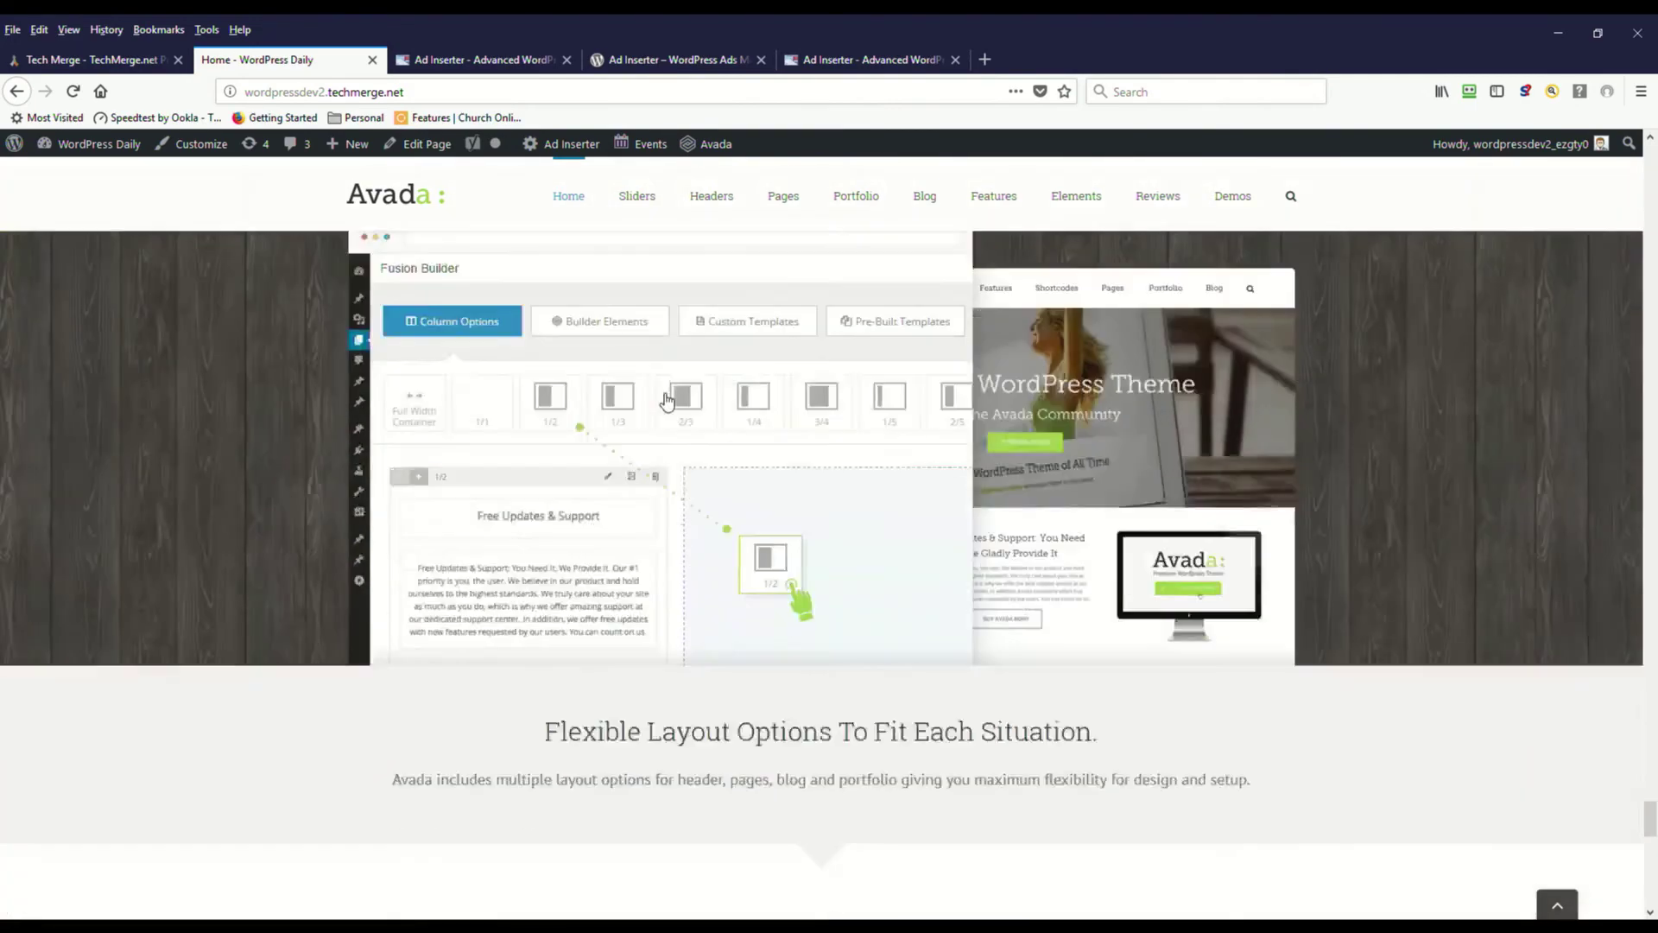
scroll(665, 400, "down", 10)
scroll(662, 399, "up", 3)
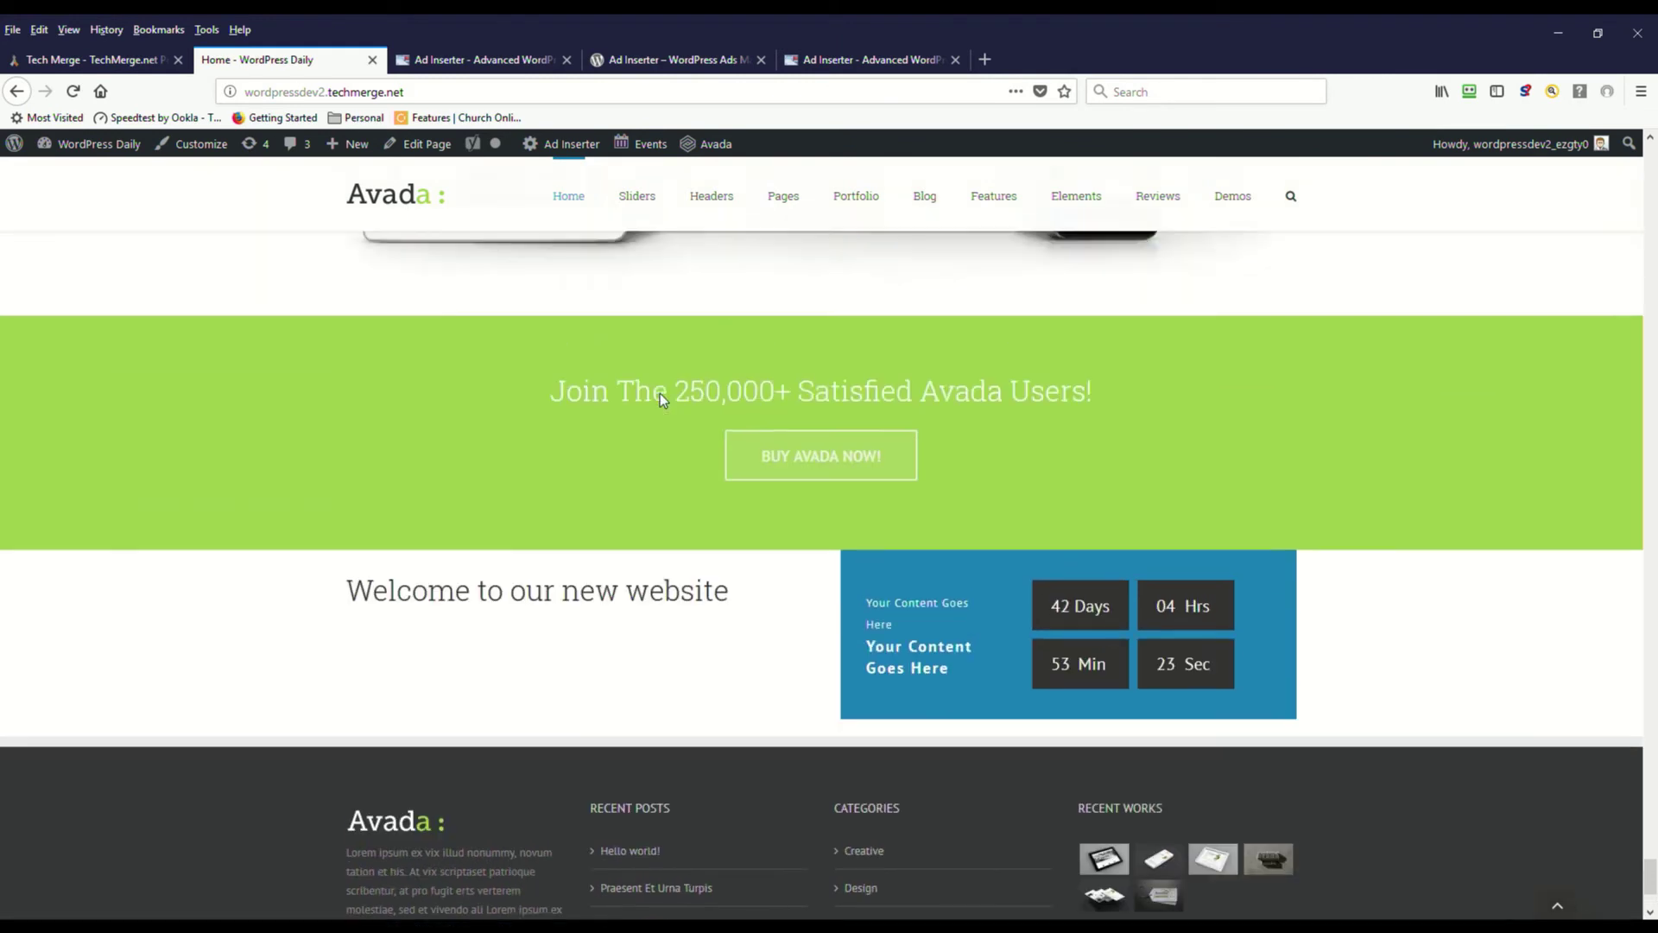
scroll(663, 400, "up", 20)
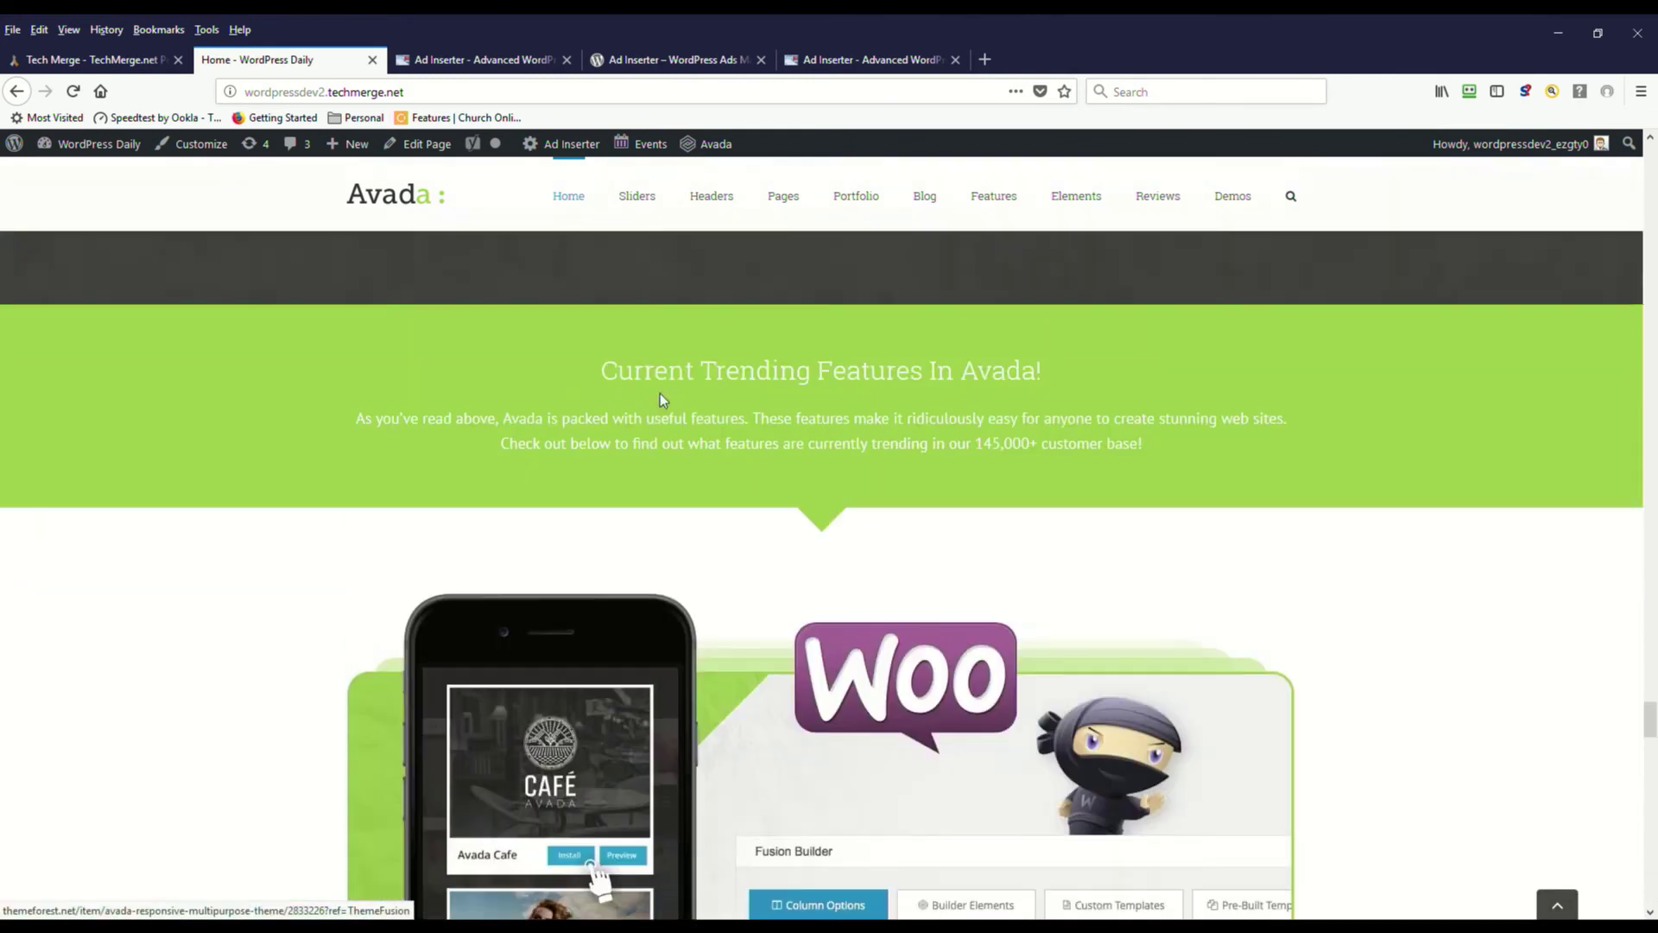
scroll(660, 400, "up", 20)
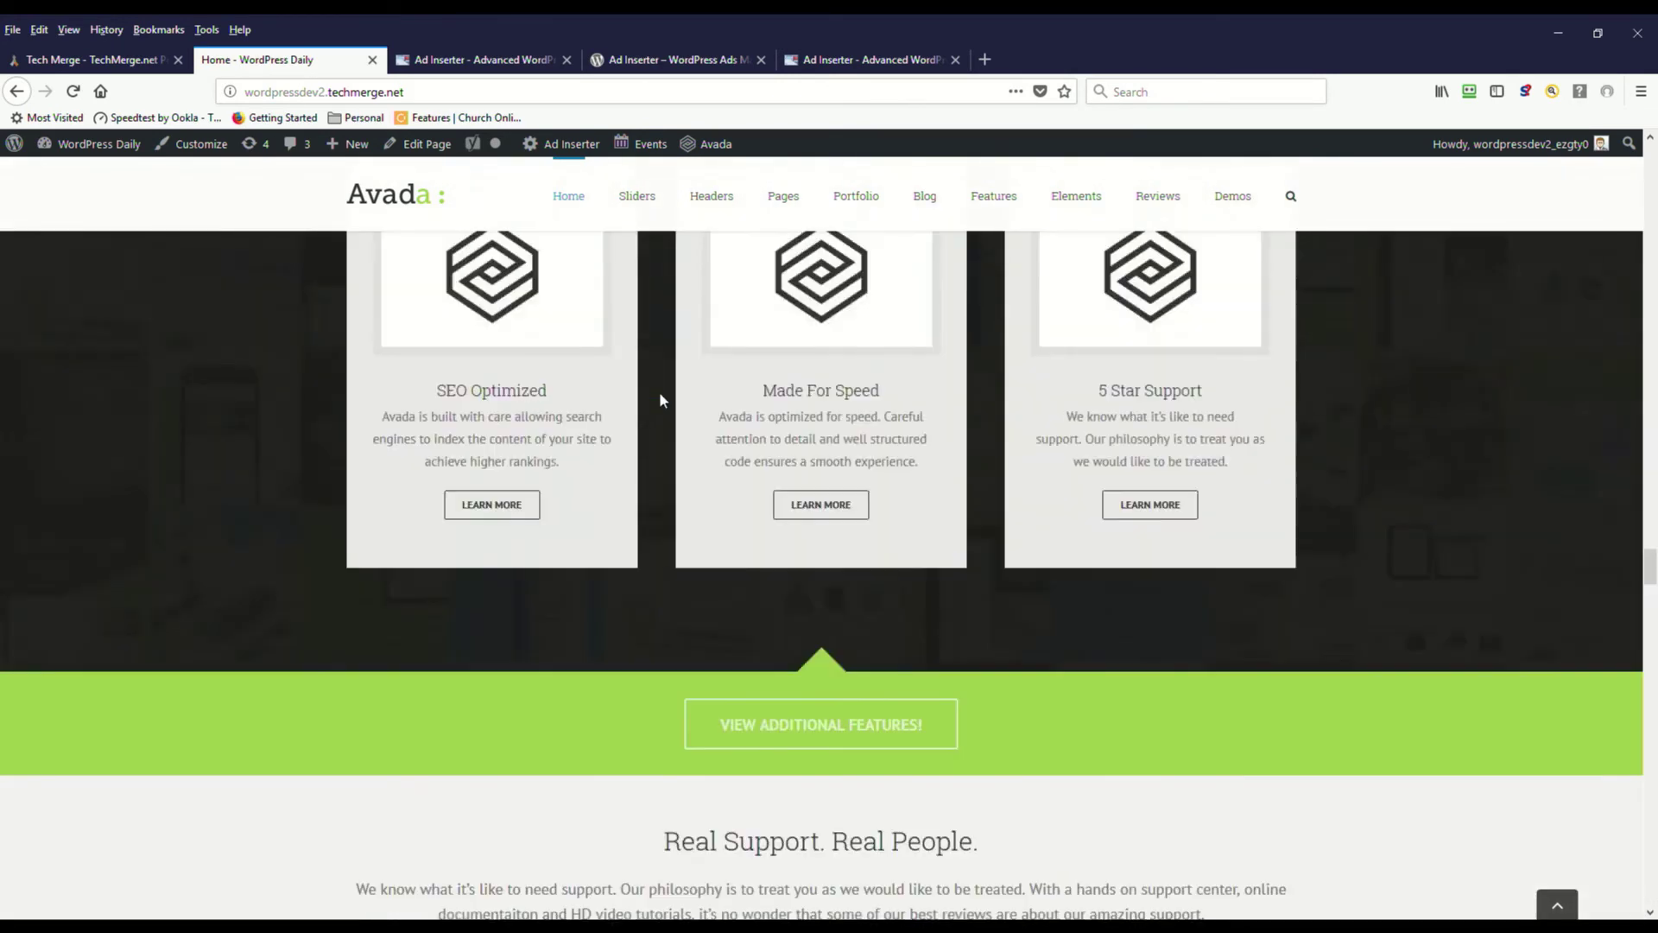
scroll(660, 400, "up", 20)
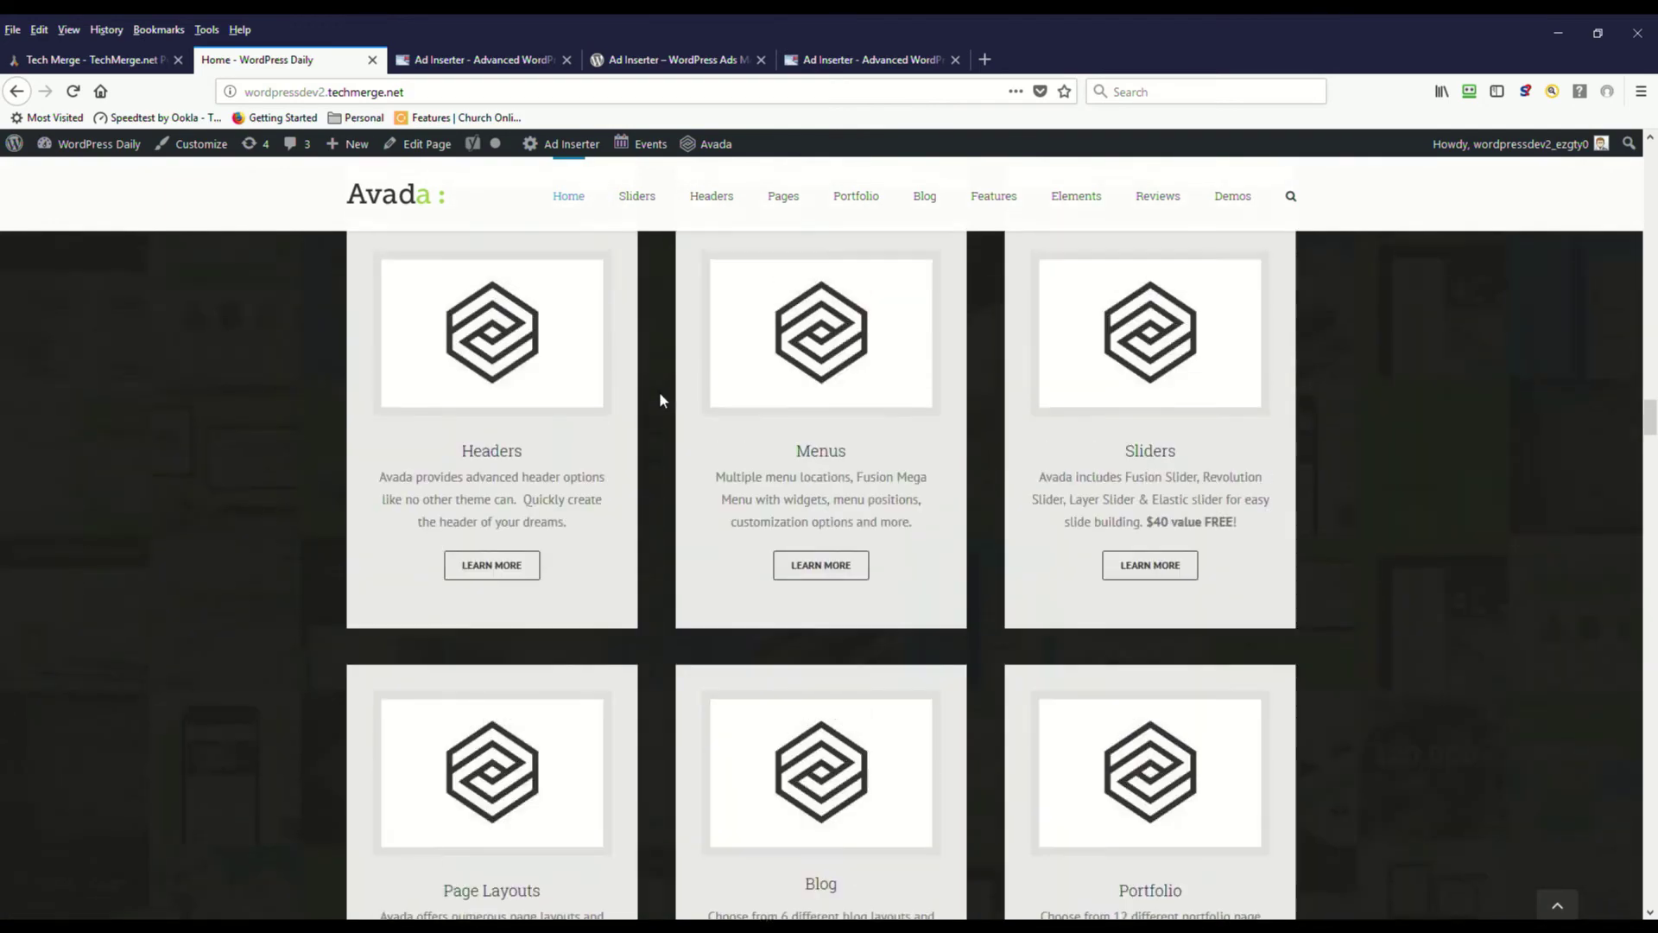
scroll(660, 400, "up", 20)
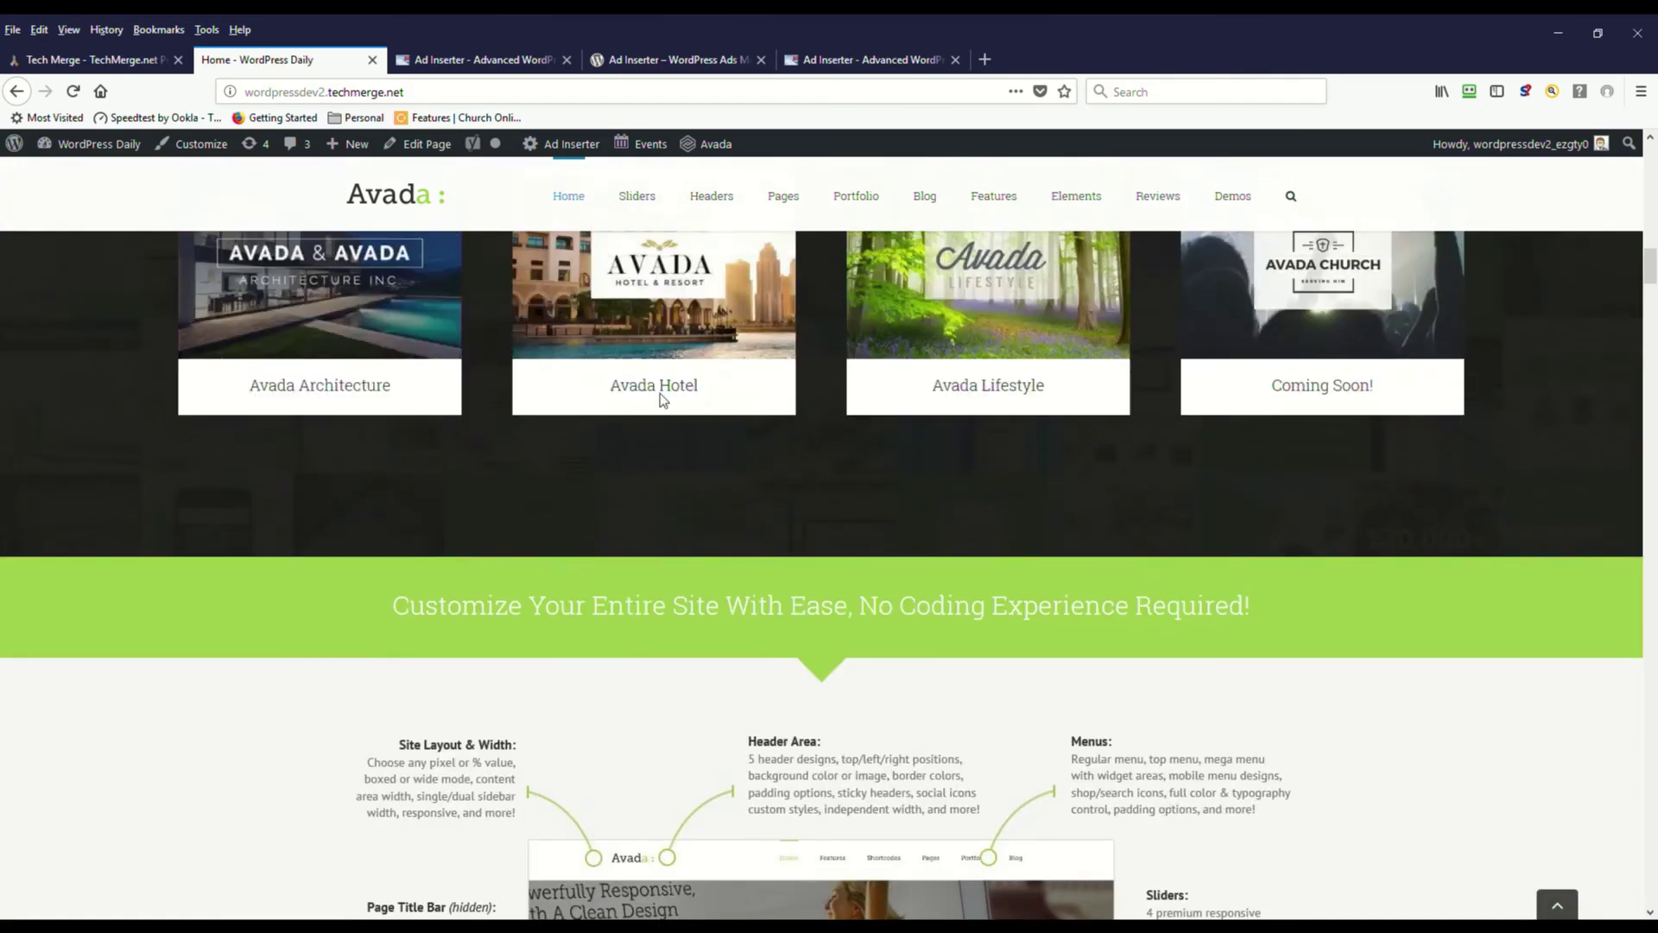
scroll(660, 393, "up", 20)
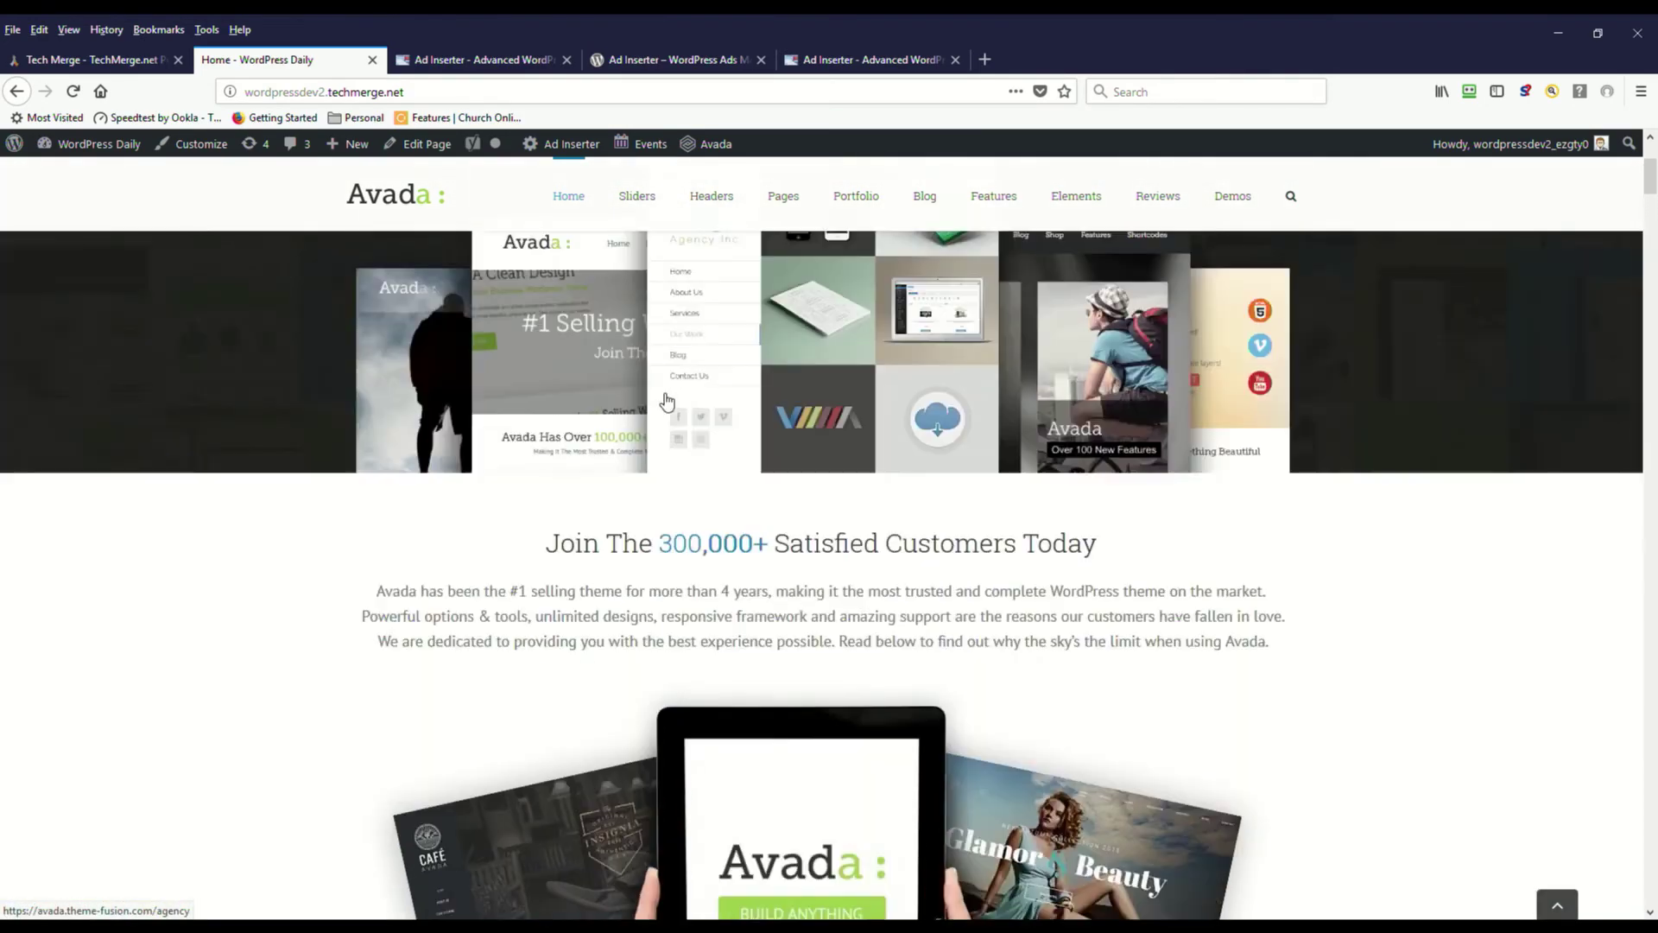
scroll(667, 400, "up", 3)
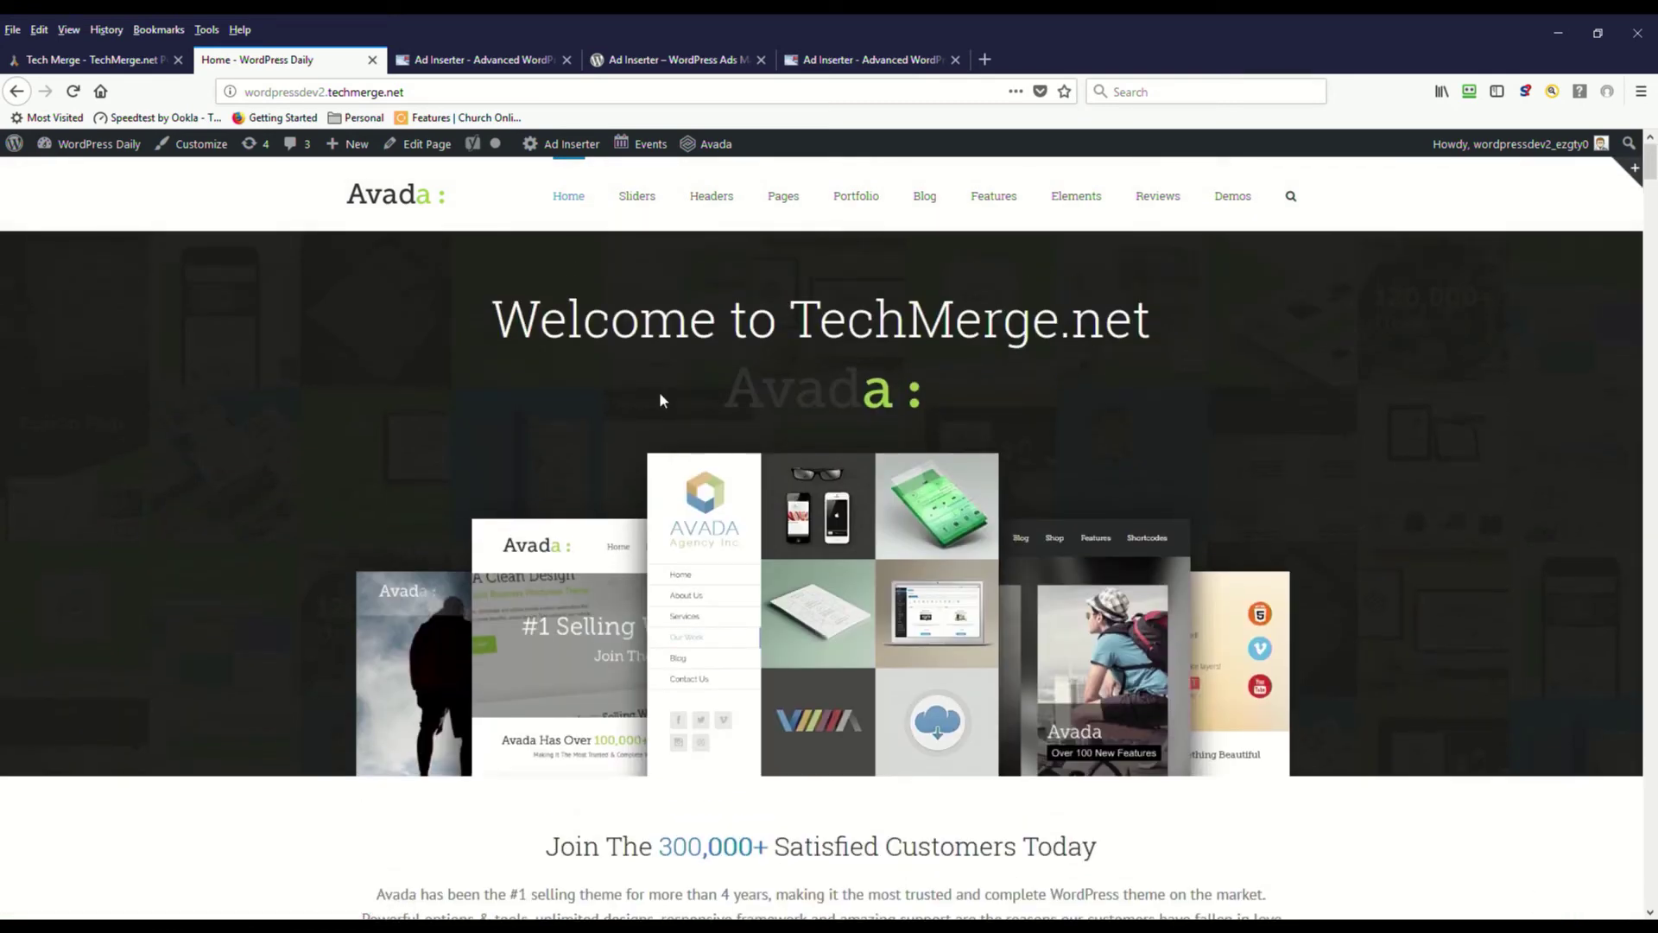
mouse_move(934, 199)
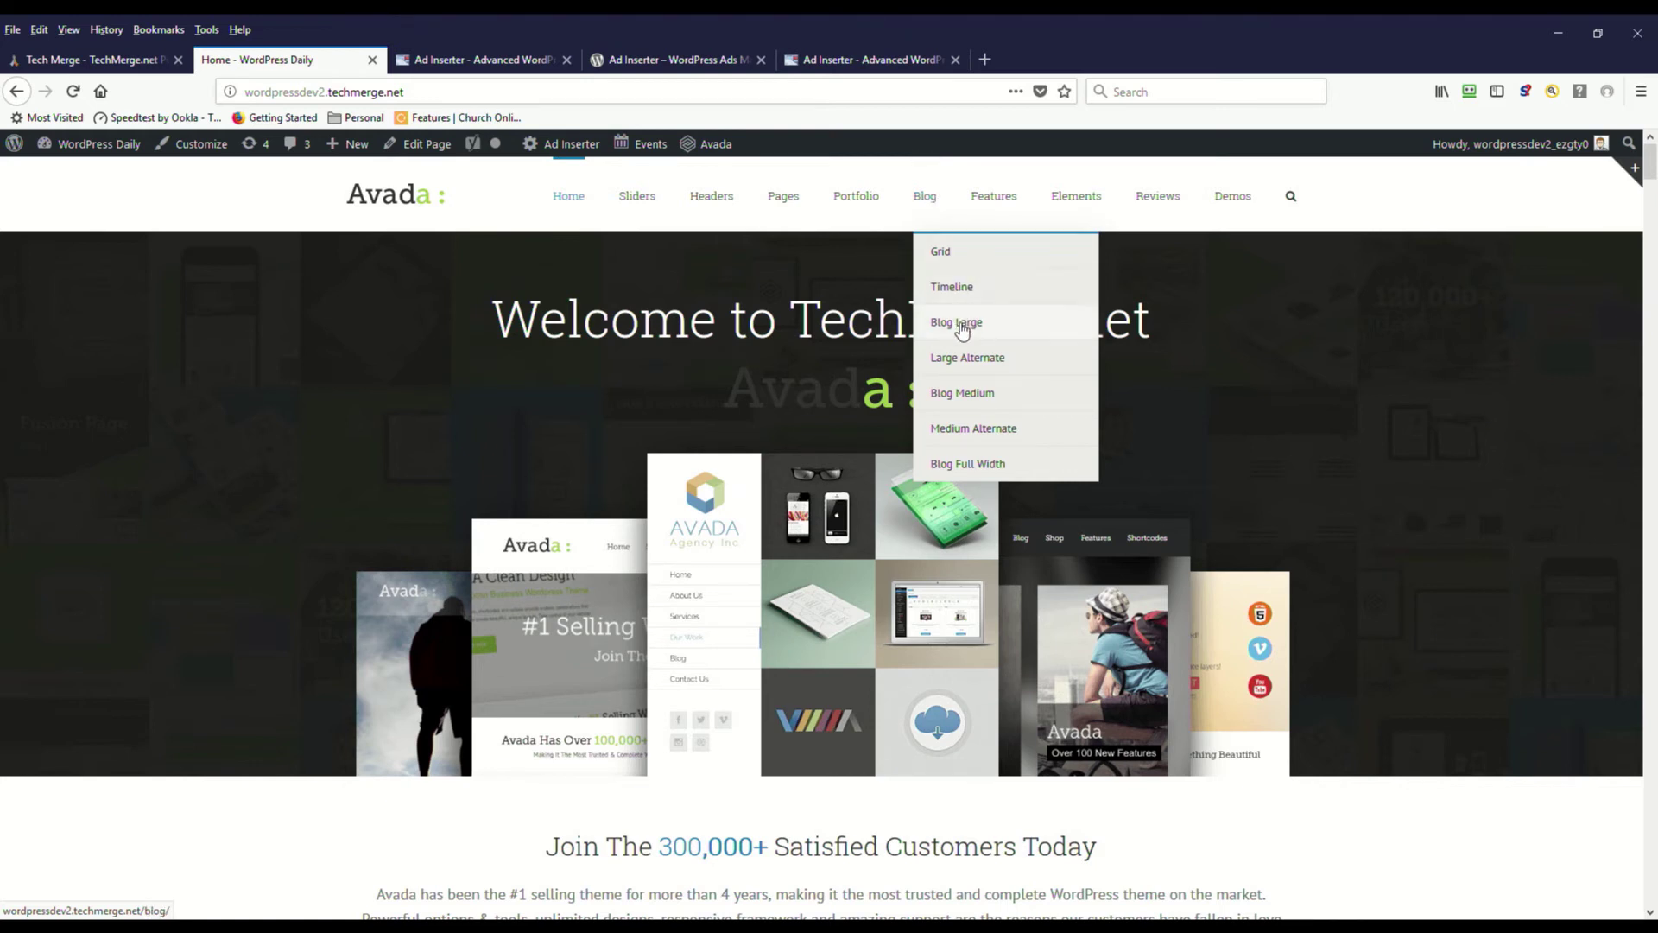
Step: Open Blog Large and find the GRAVITY image ad after the 'Hello world!' post's first paragraph
left_click(958, 334)
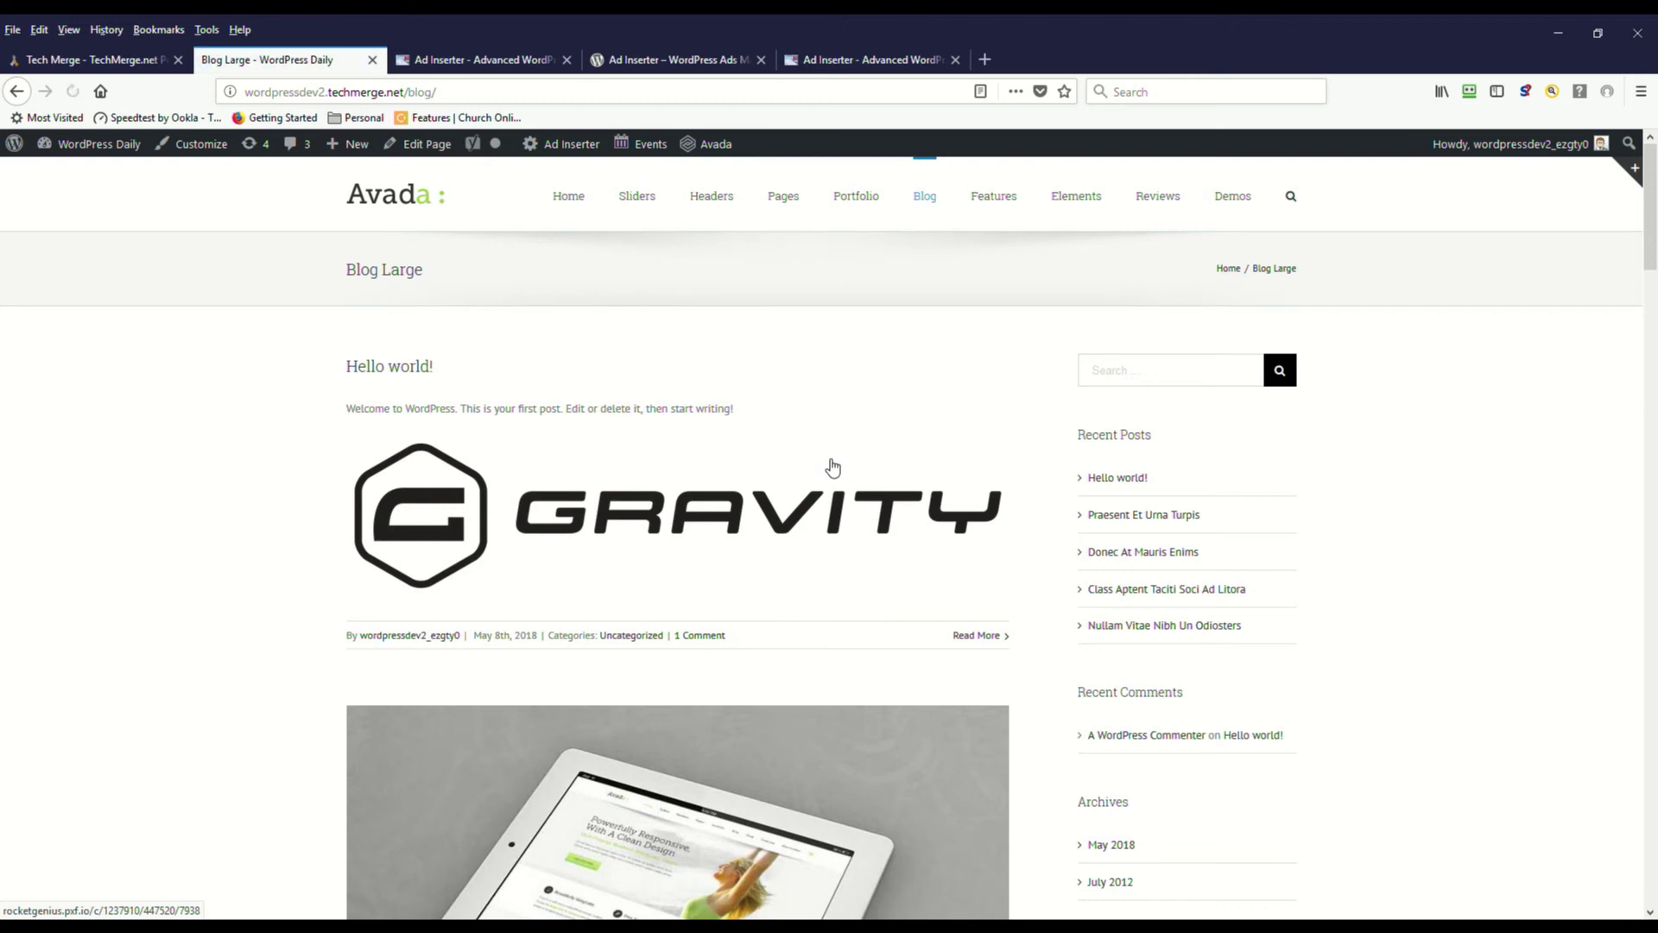
scroll(833, 467, "down", 1)
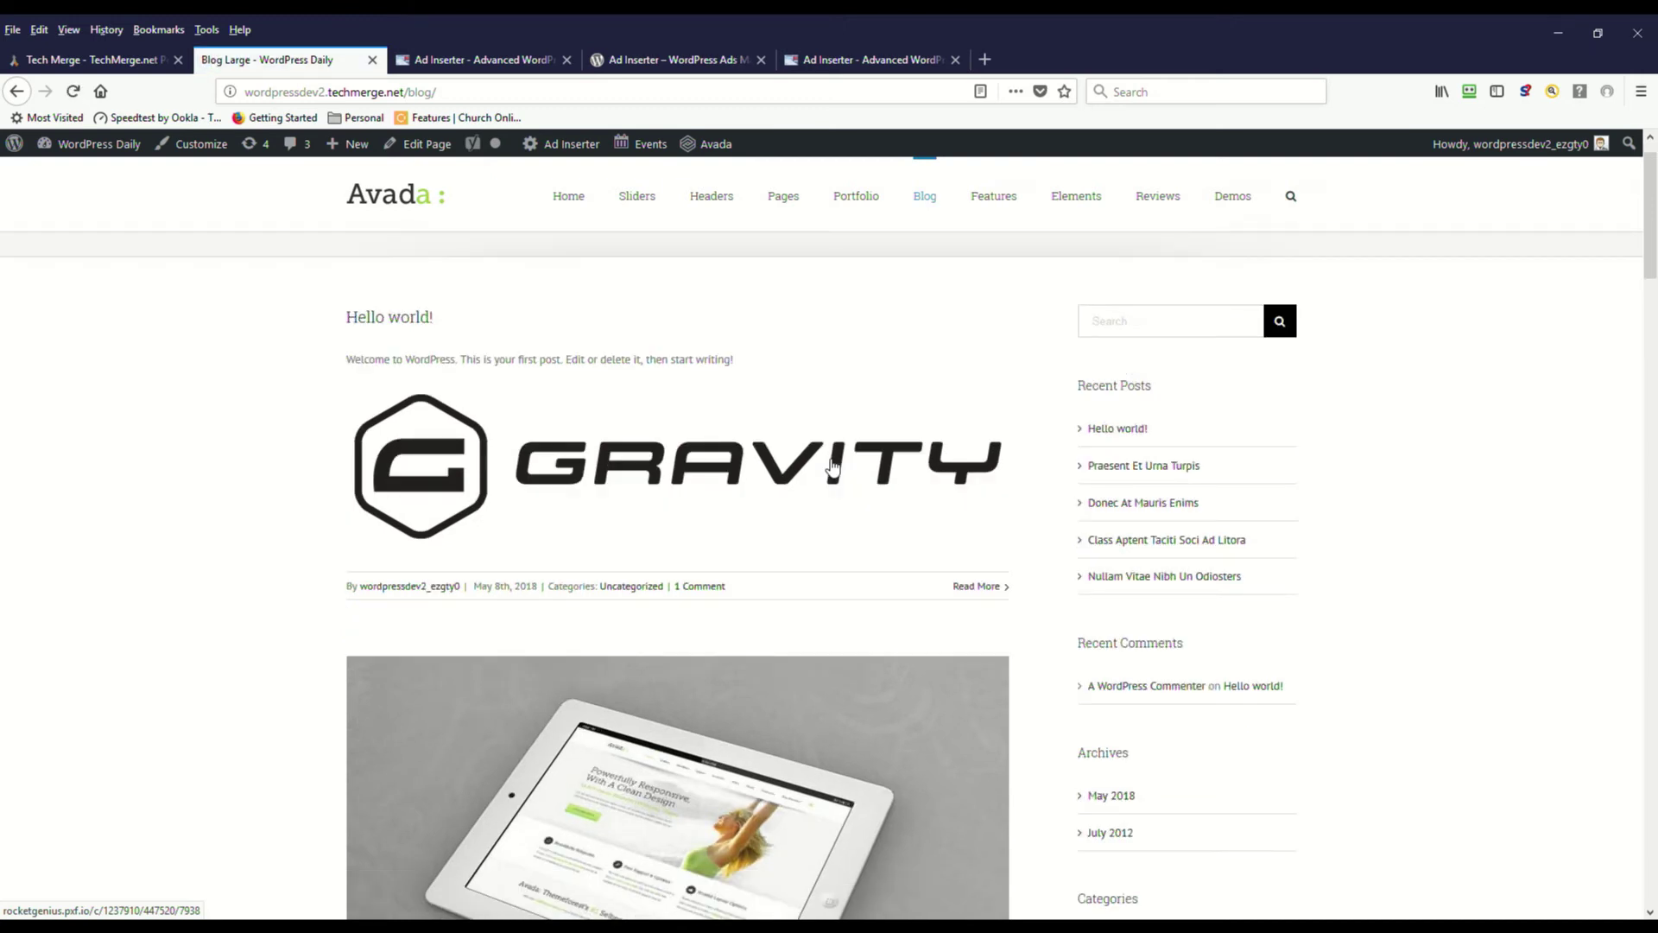
scroll(829, 466, "down", 6)
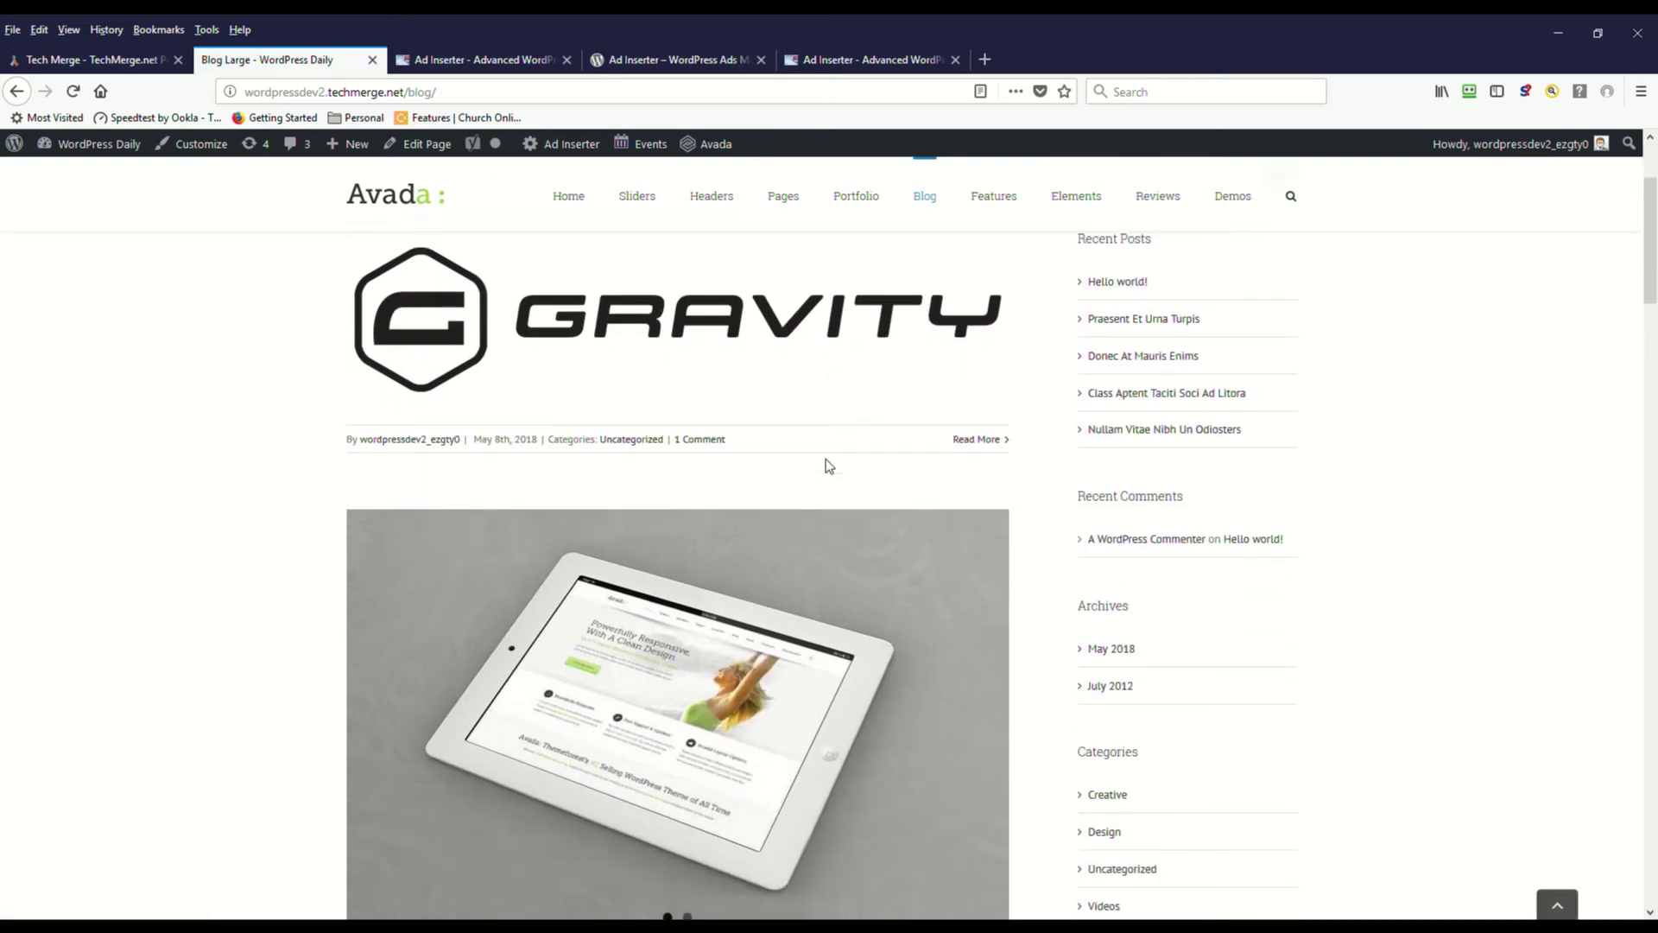
scroll(827, 466, "down", 10)
scroll(827, 466, "up", 2)
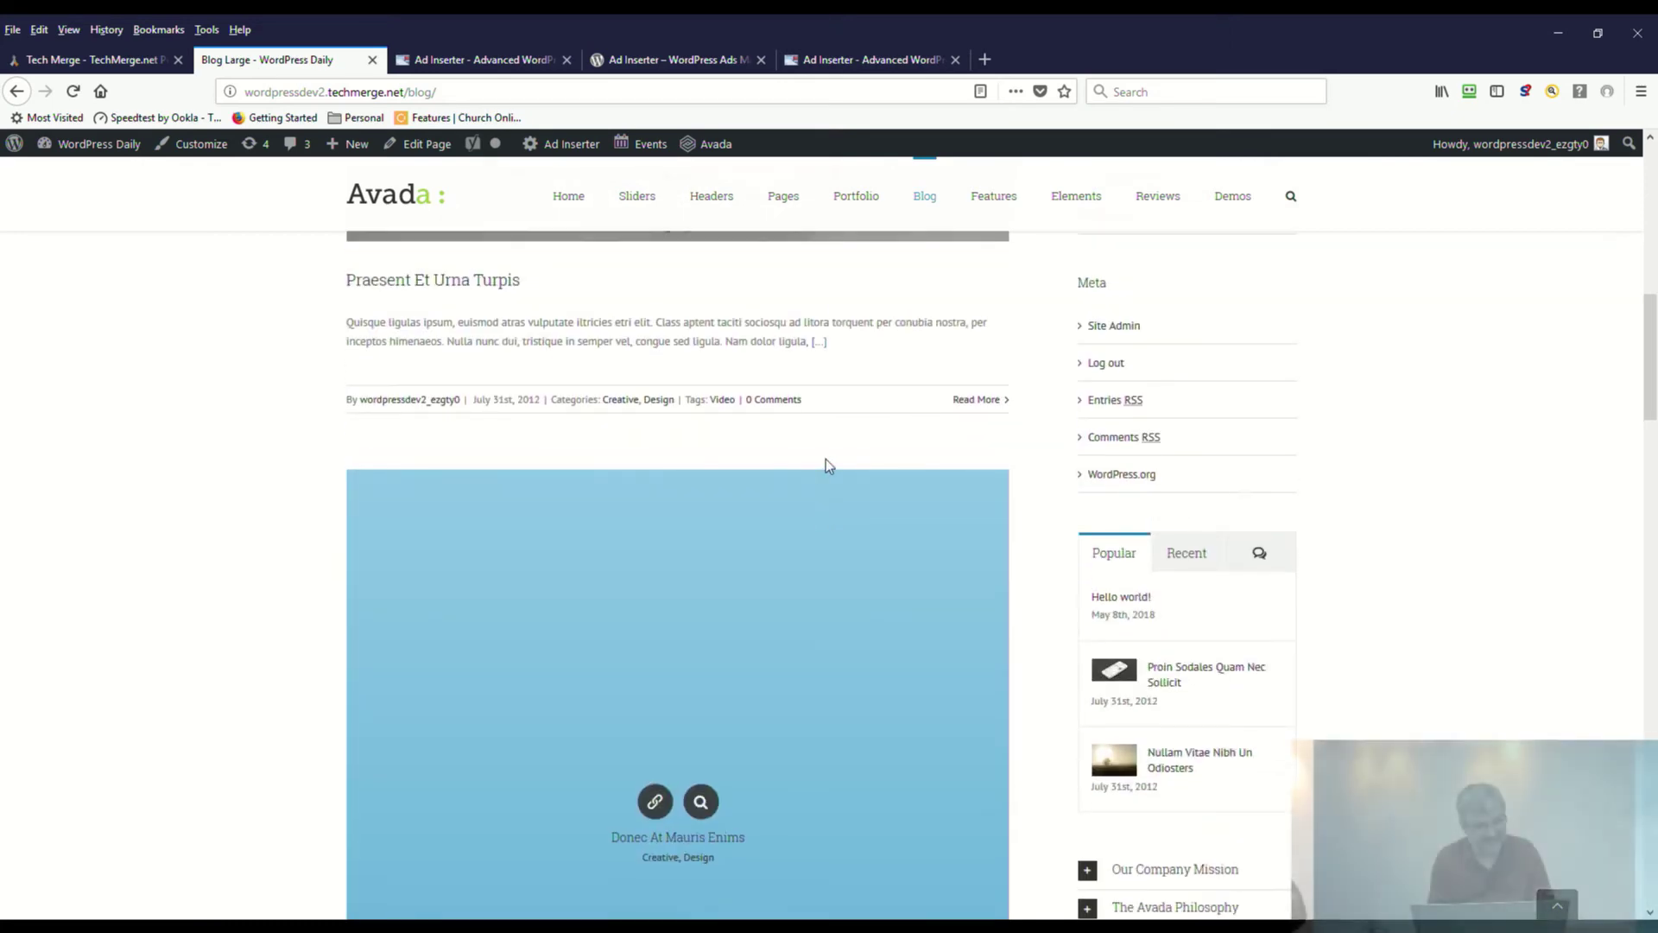
scroll(827, 465, "up", 1)
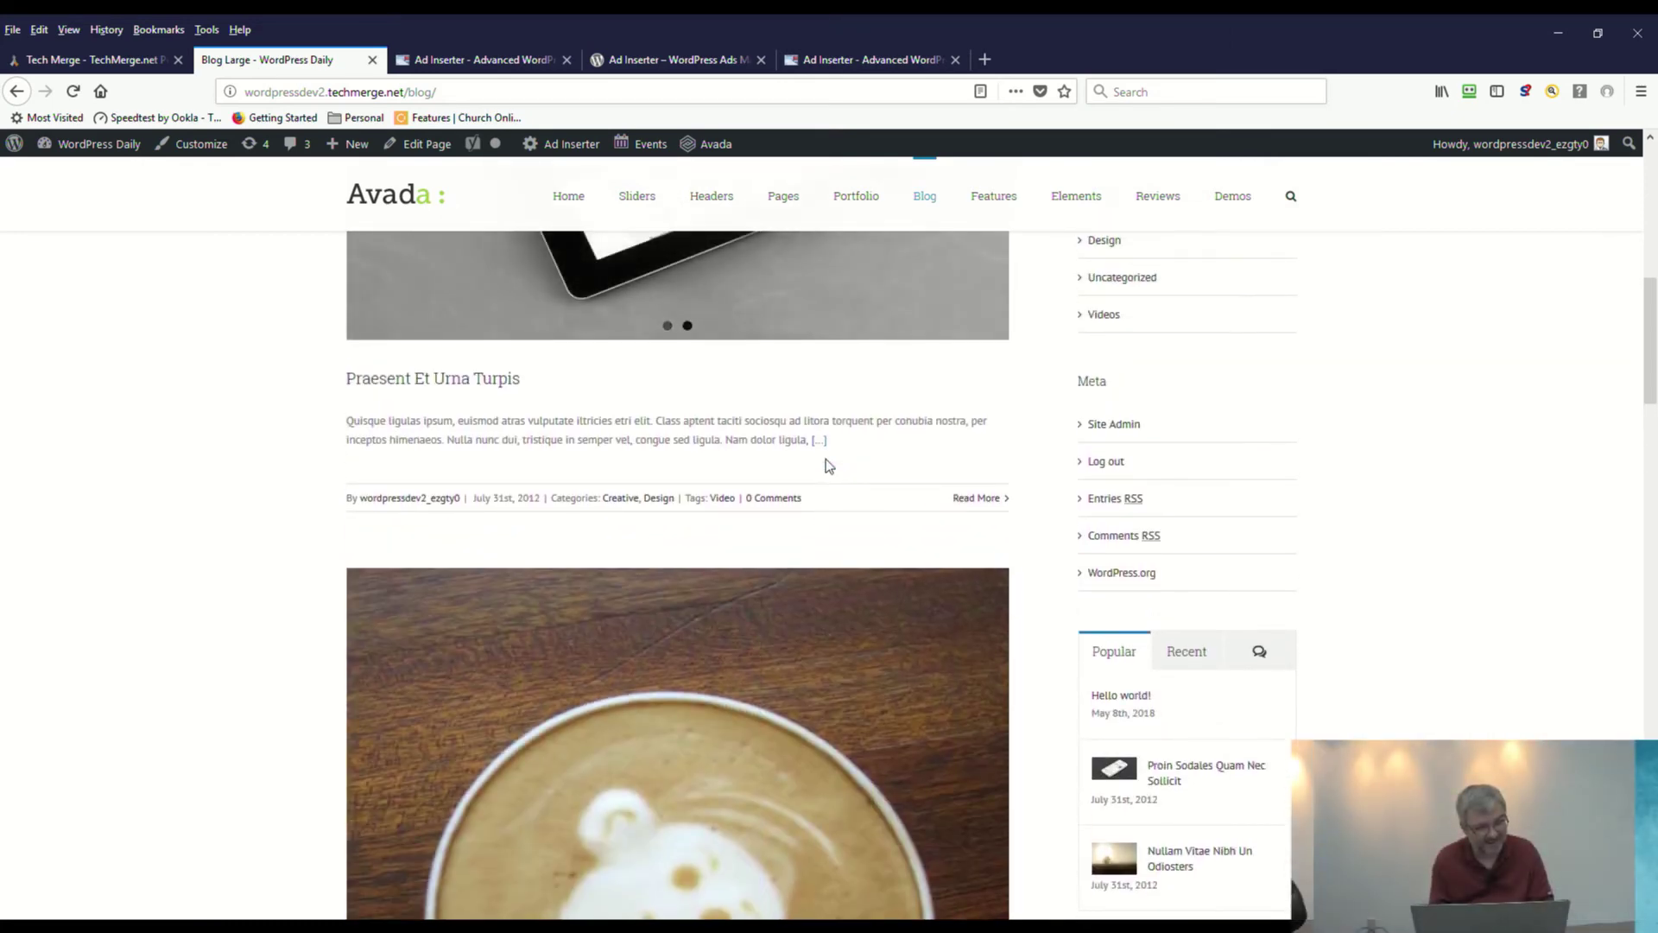
Step: Open the 'Praesent Et Urna Turpis' post and locate the 'This is a test advert' text ad
left_click(488, 380)
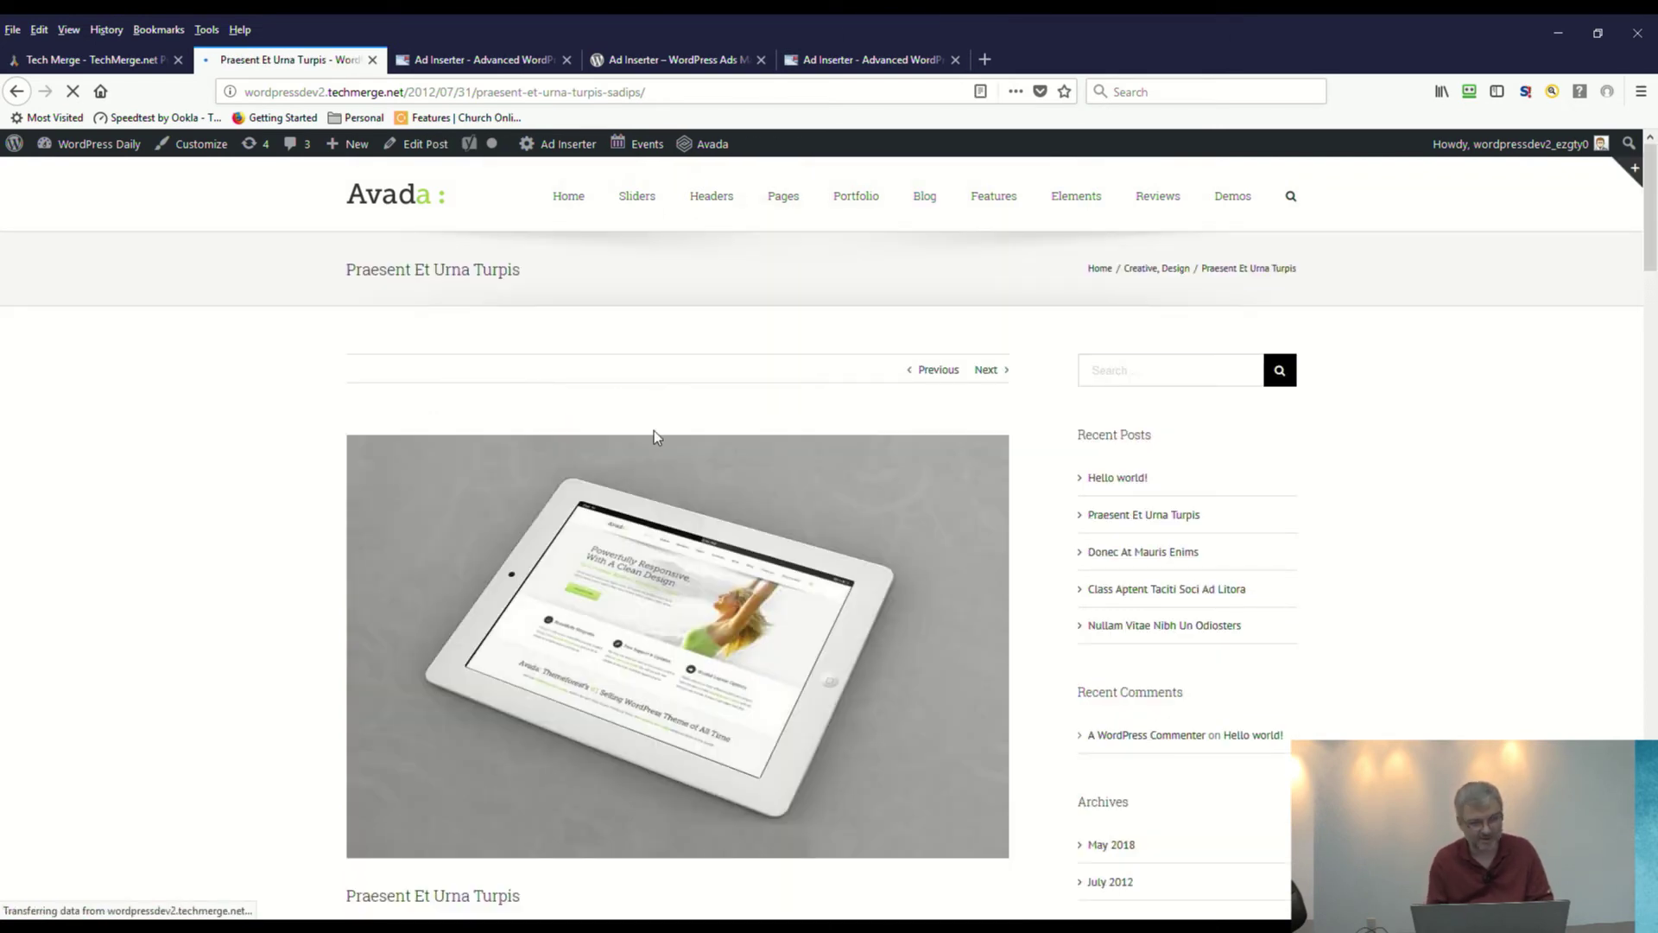
scroll(655, 431, "down", 4)
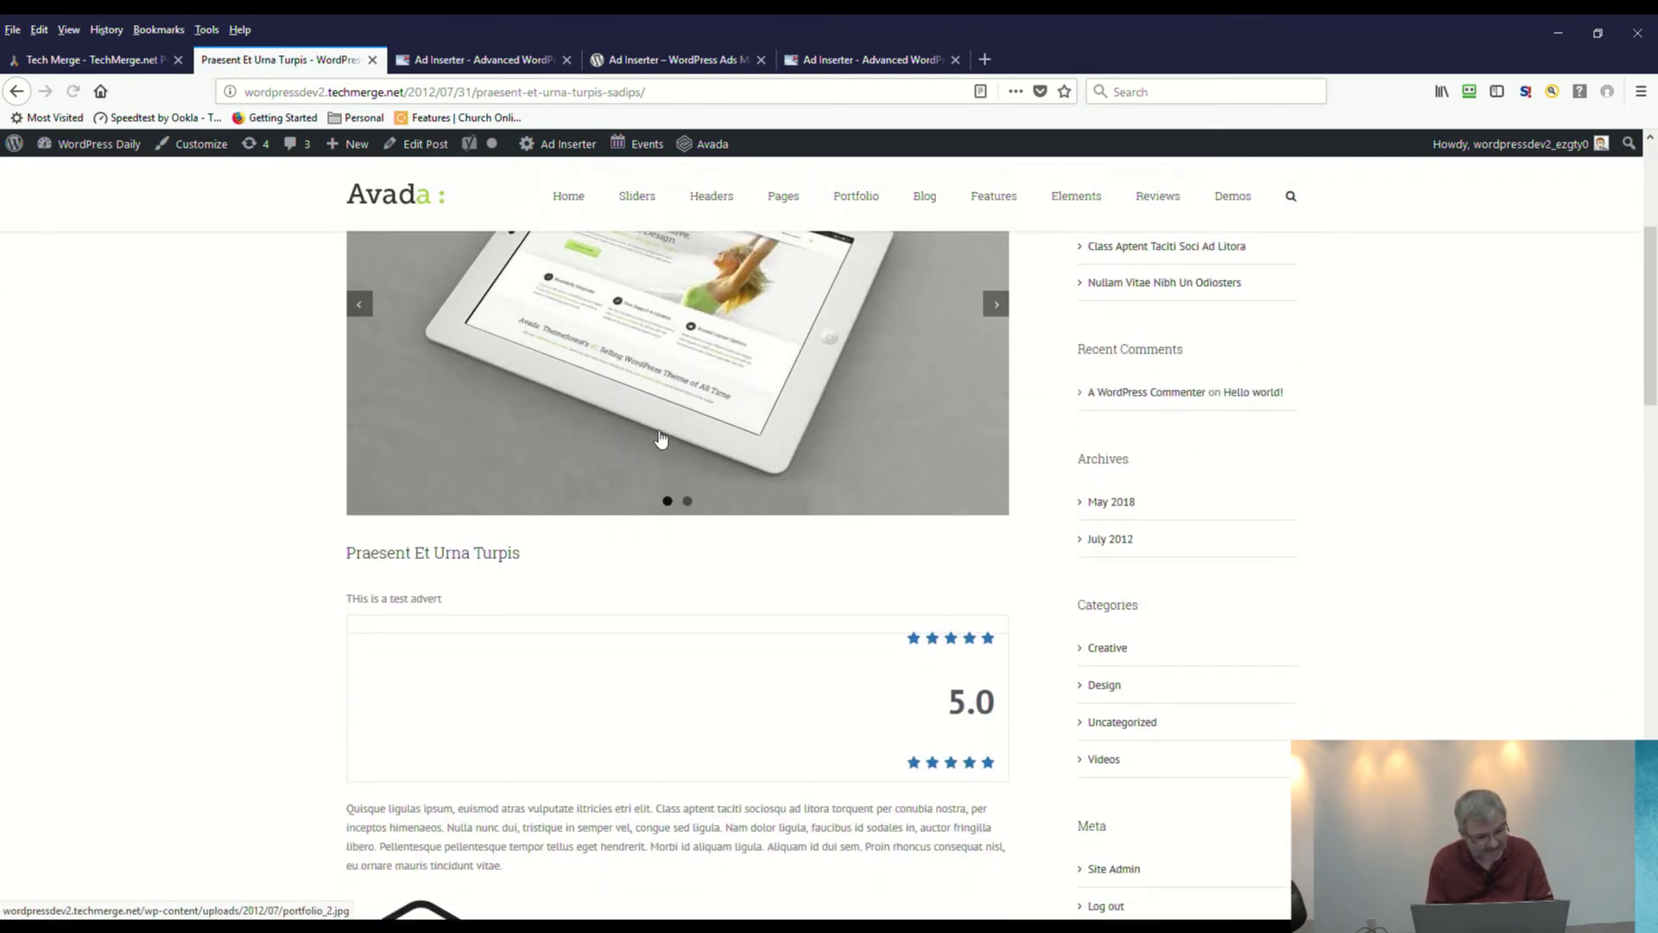
left_click_drag(442, 596, 311, 610)
left_click(311, 610)
Step: Scroll through the rest of the post, including the rating box
scroll(311, 611, "down", 3)
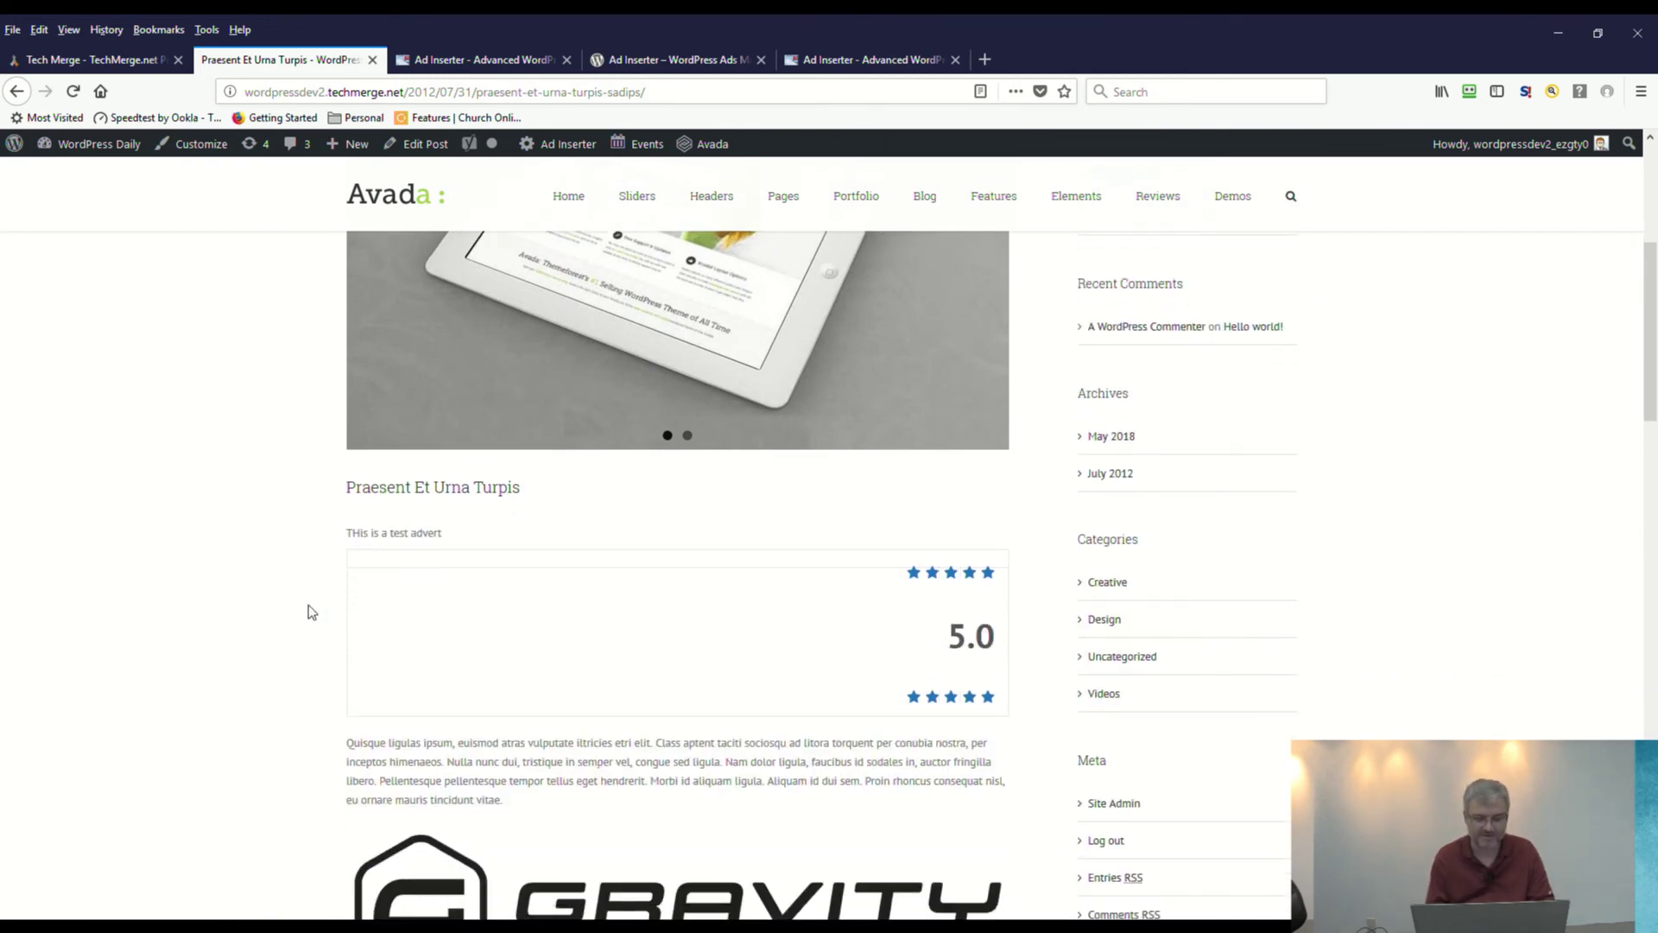
scroll(311, 611, "down", 10)
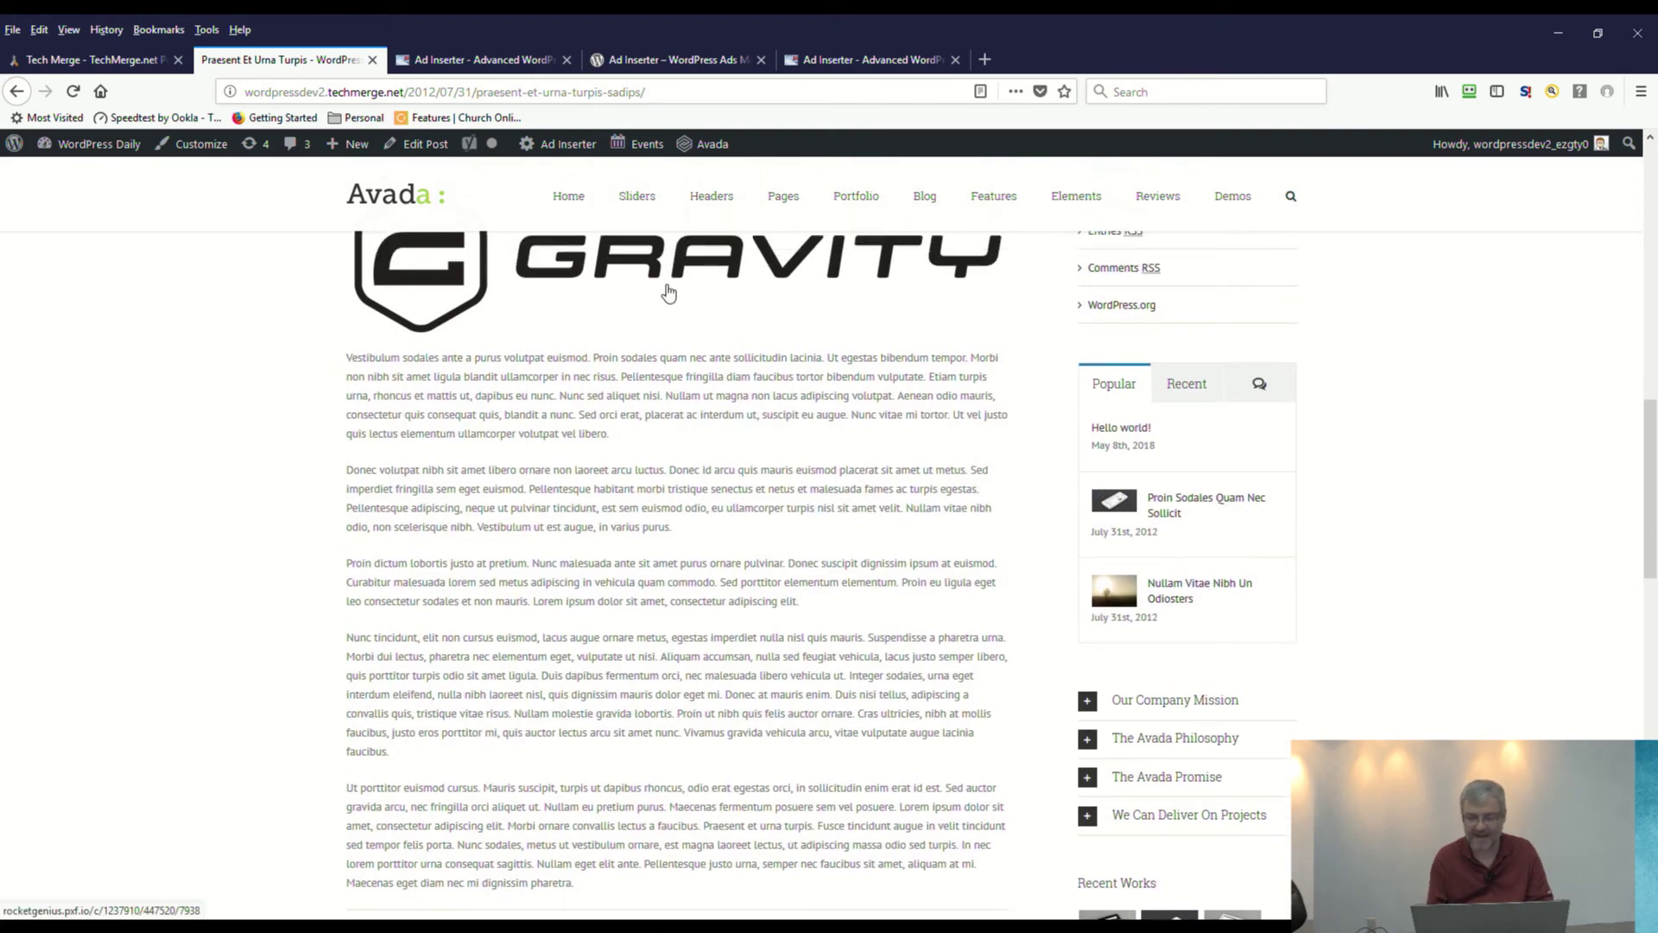
scroll(667, 292, "up", 4)
scroll(665, 292, "down", 2)
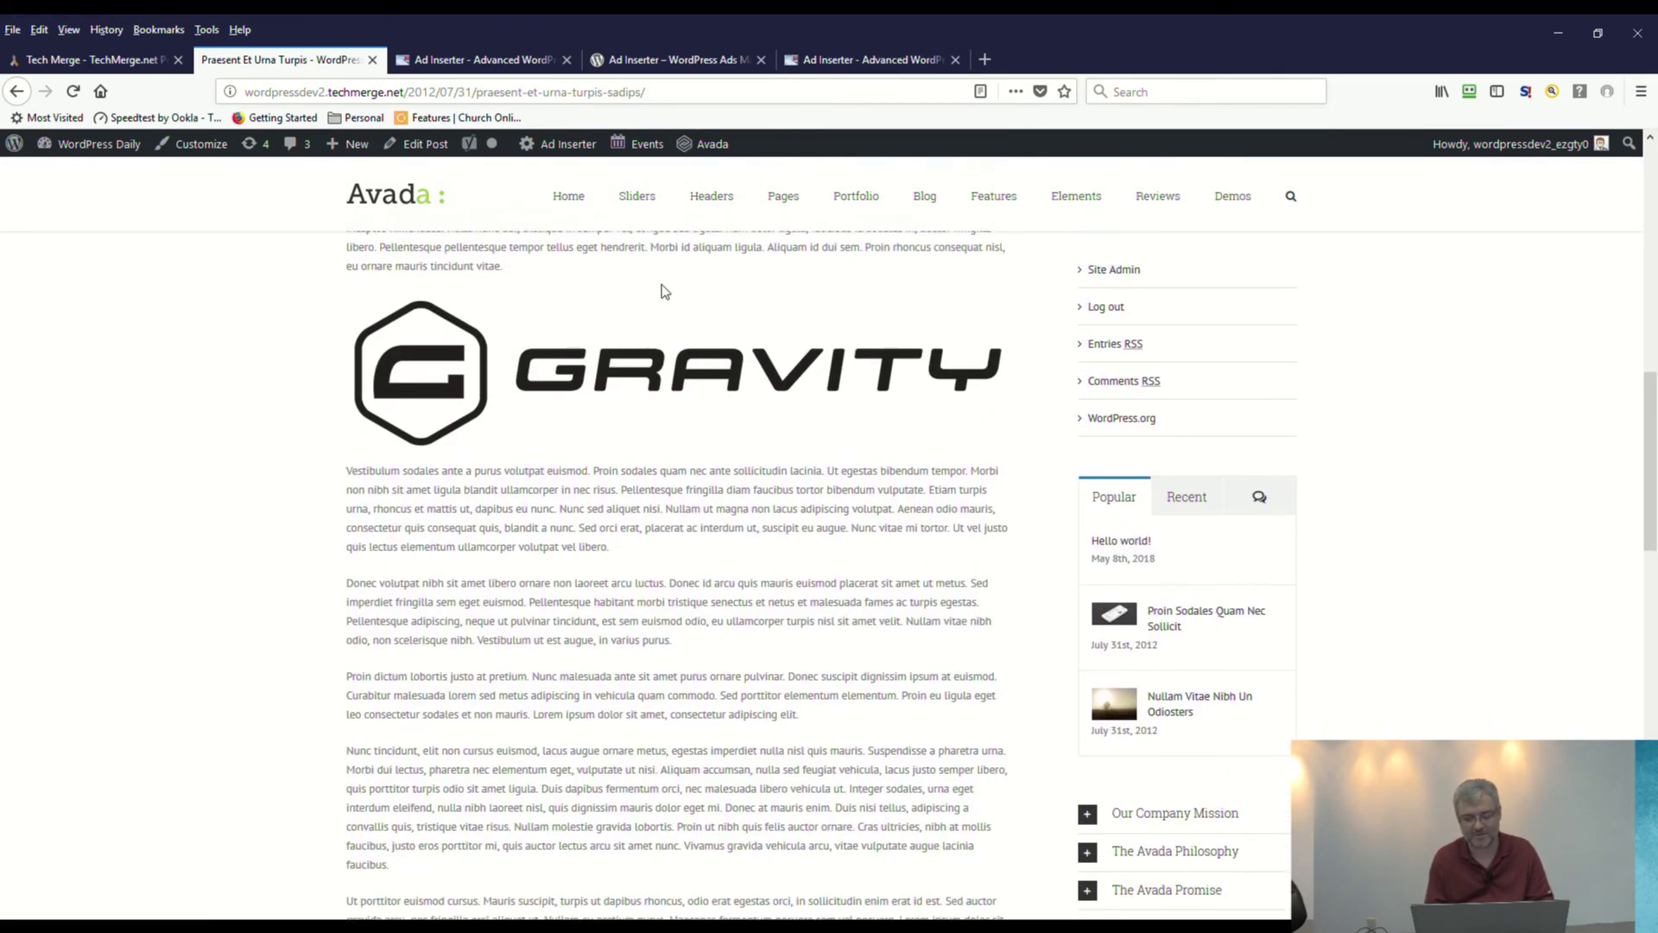
scroll(663, 291, "down", 12)
scroll(665, 291, "up", 7)
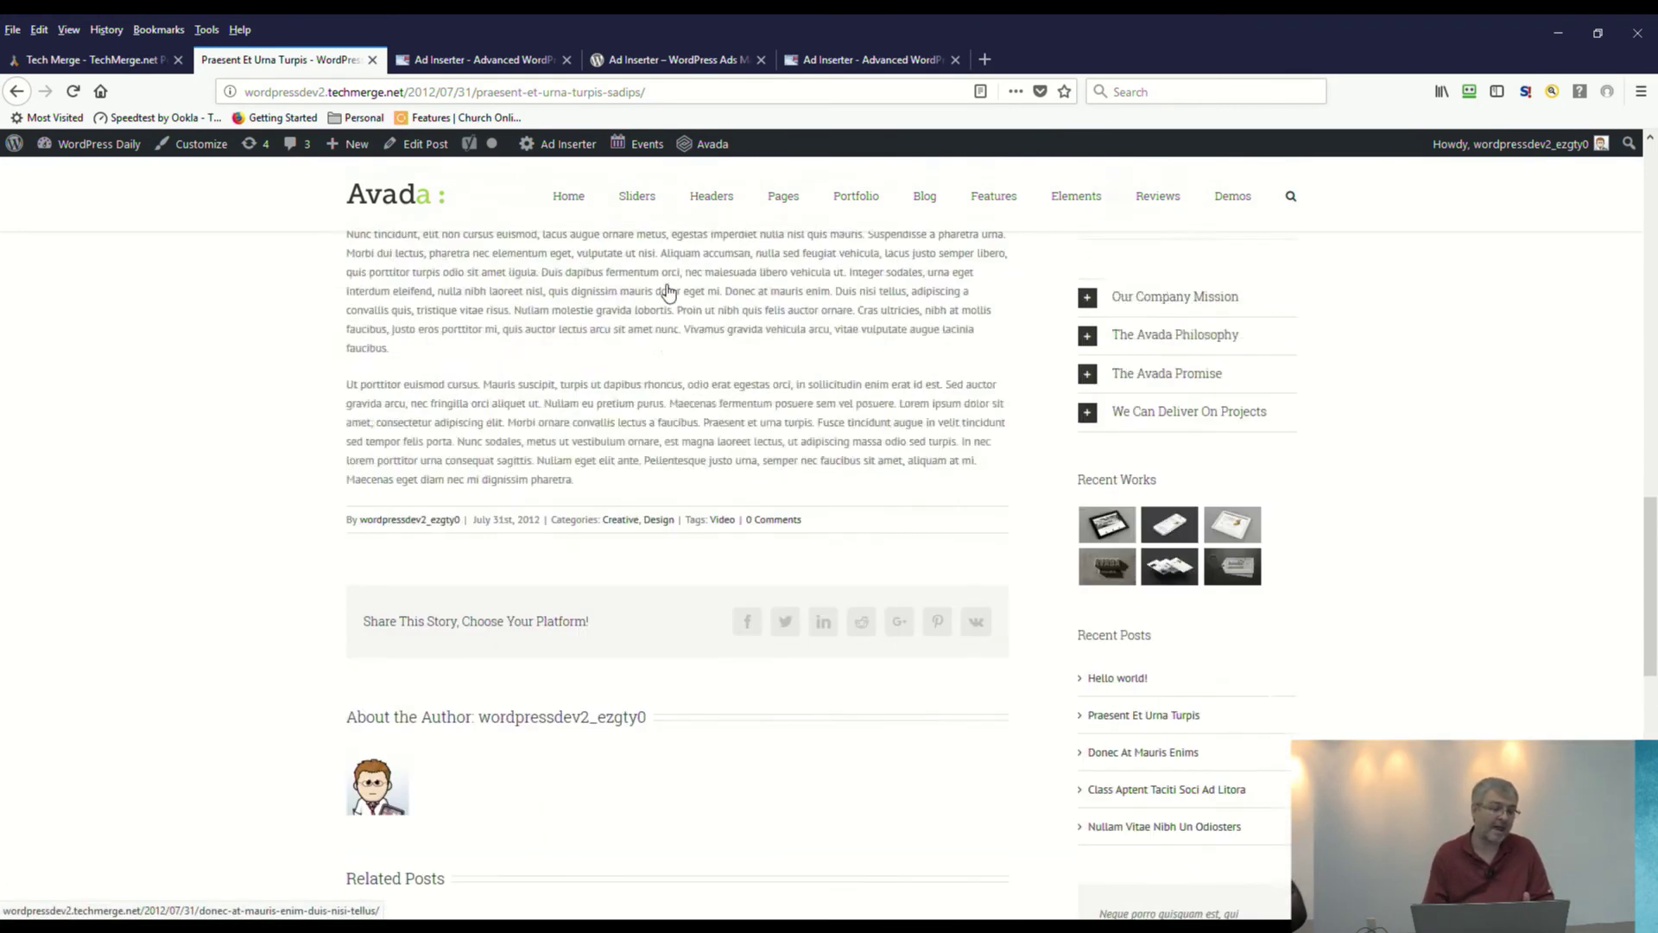
scroll(668, 292, "up", 15)
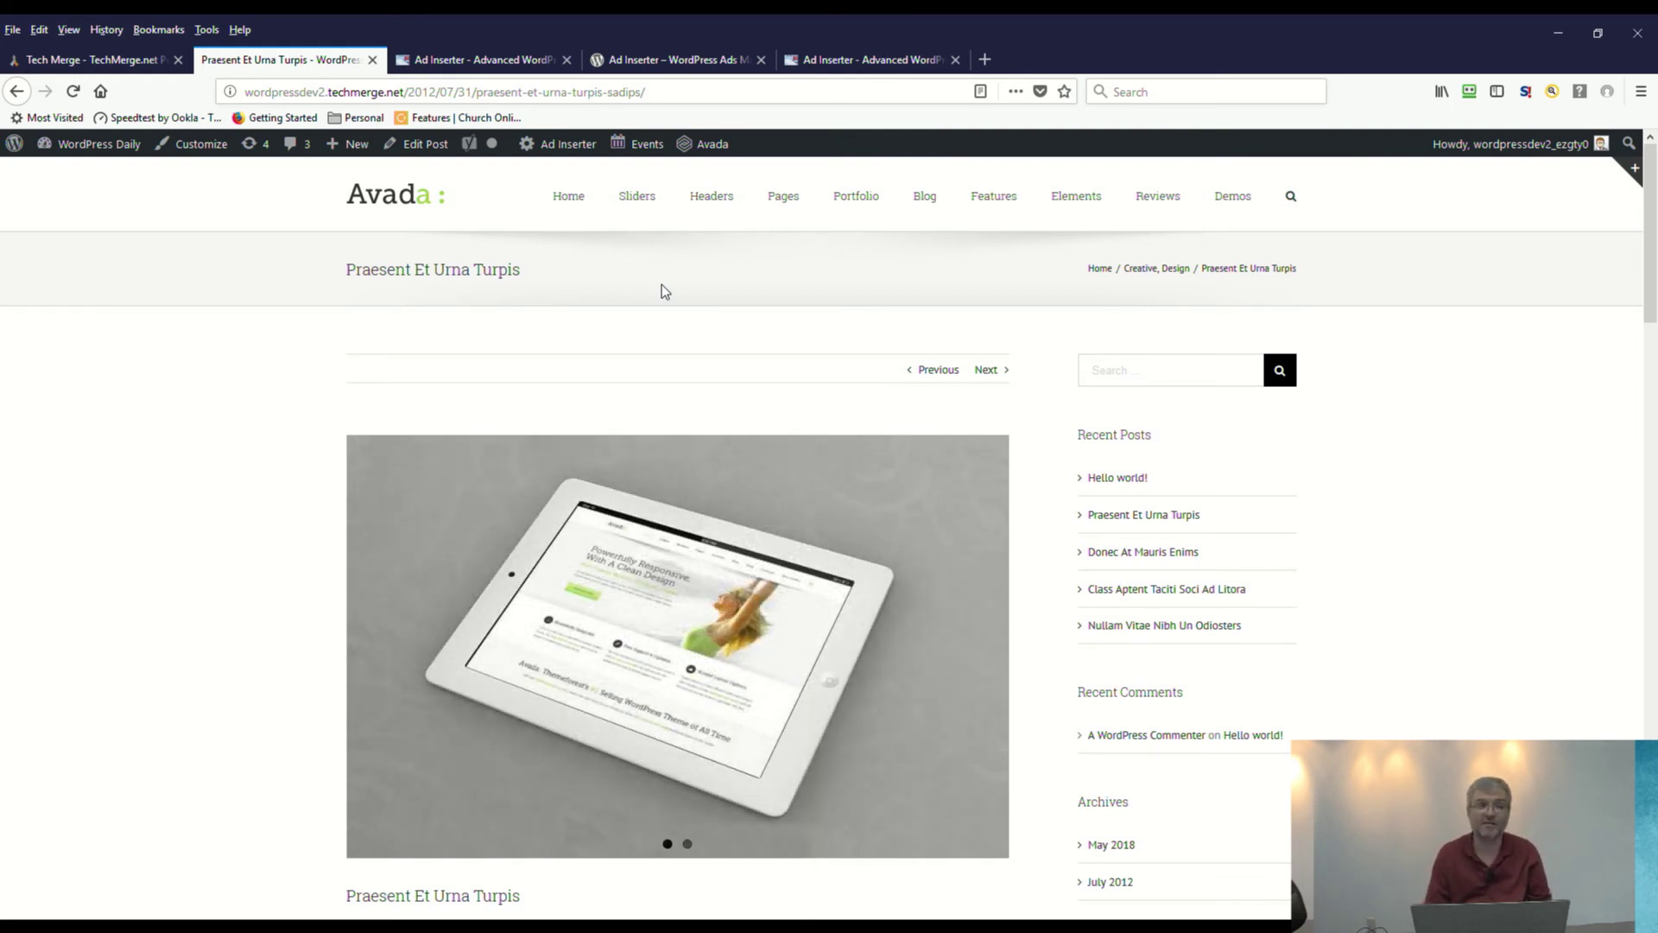
left_click(501, 59)
Step: Bring up the TechMerge.net home page and scroll past the WordPress Daily episodes and Latest News
left_click(290, 57)
left_click(90, 52)
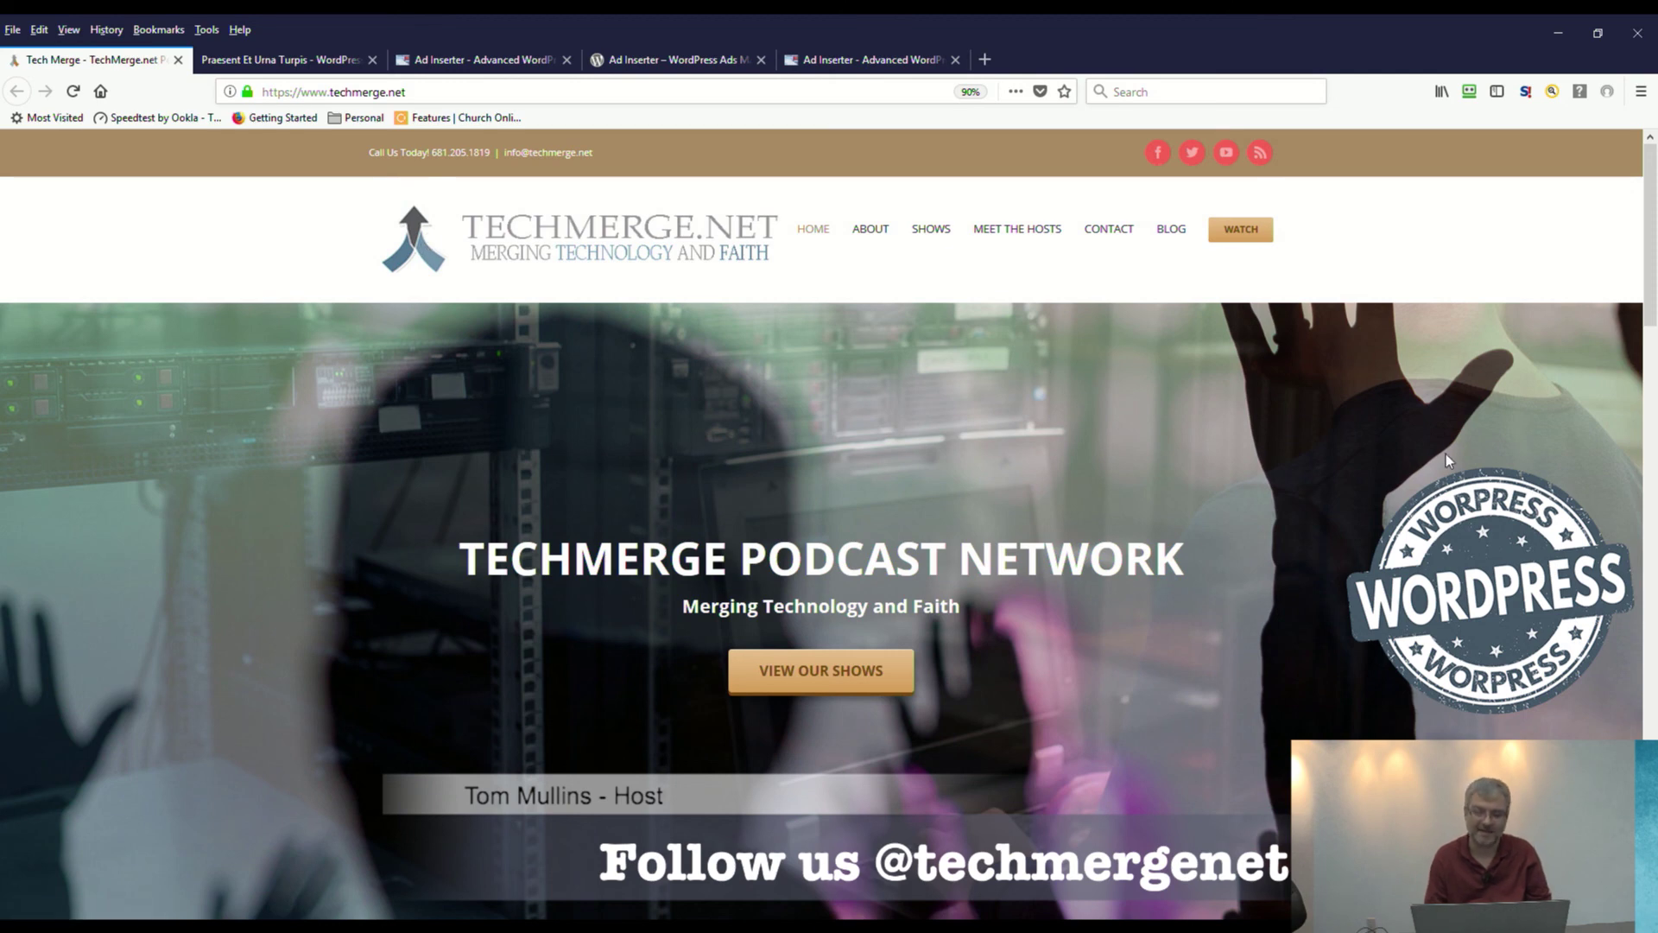
scroll(1651, 341, "down", 10)
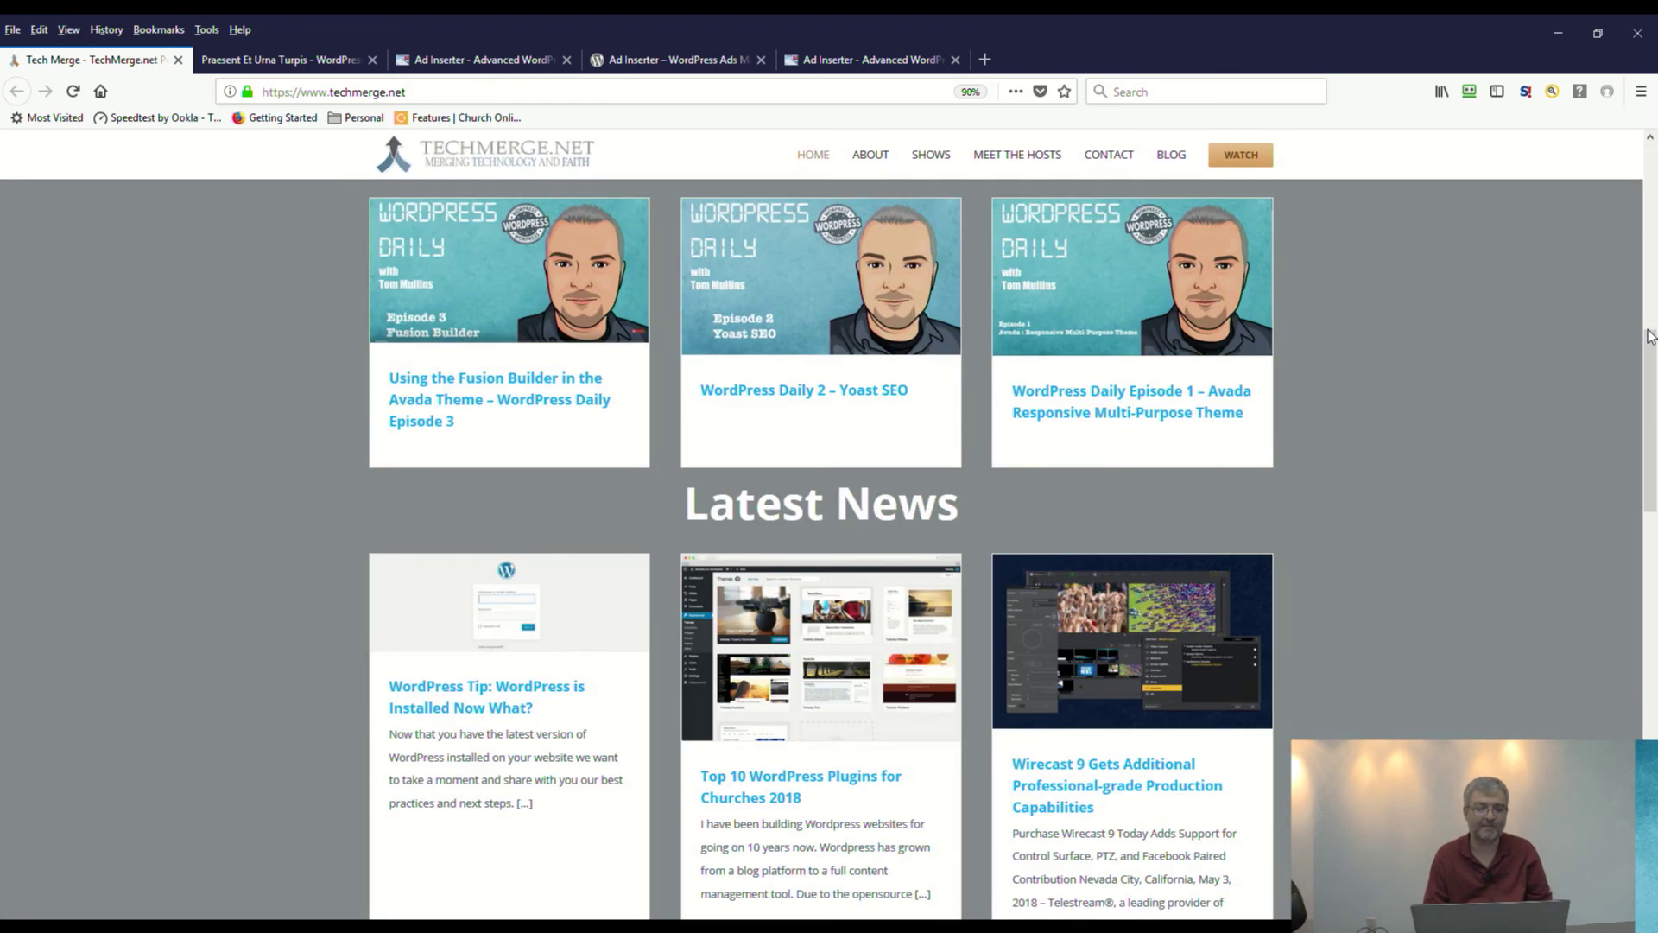
scroll(1650, 337, "up", 10)
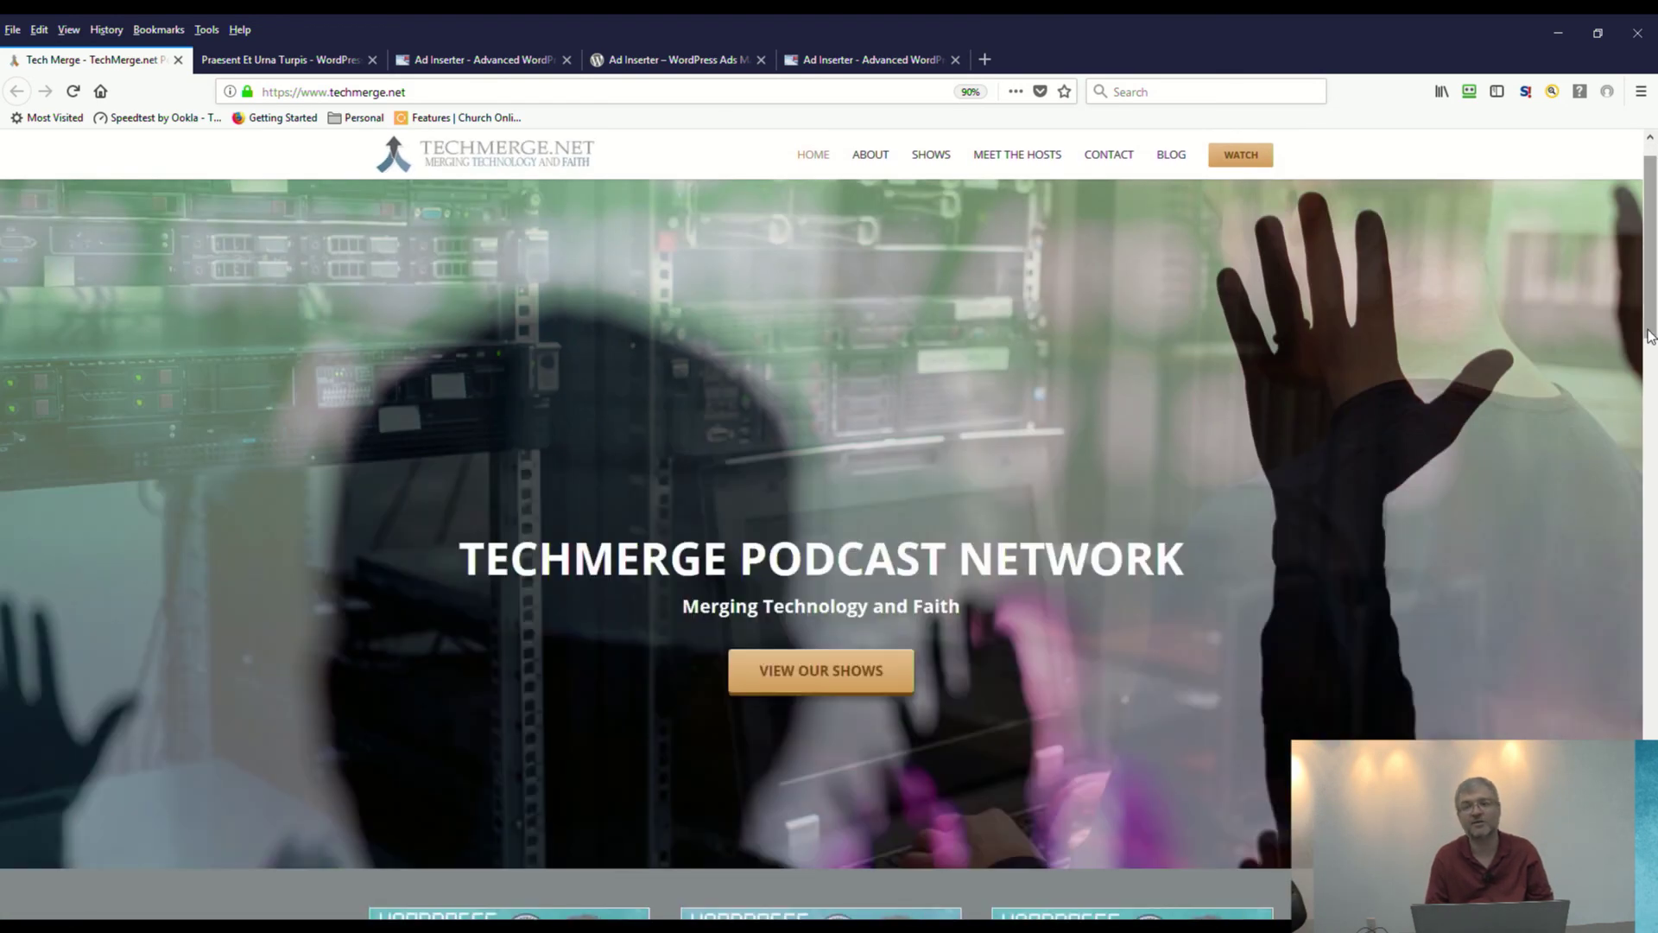